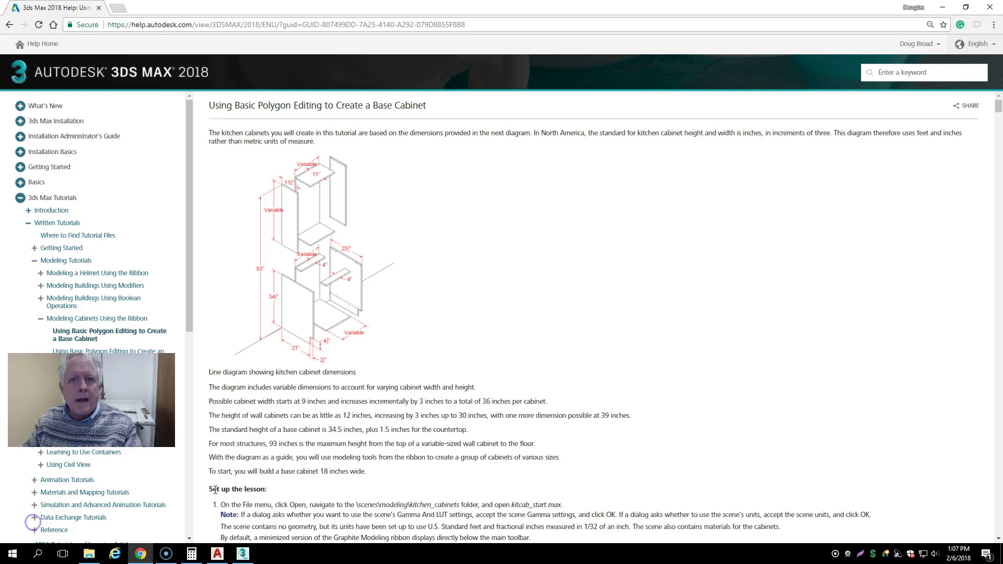
Finish the help page's 'Set up the lesson' section, then switch to the 3ds Max 2018 window
click(227, 488)
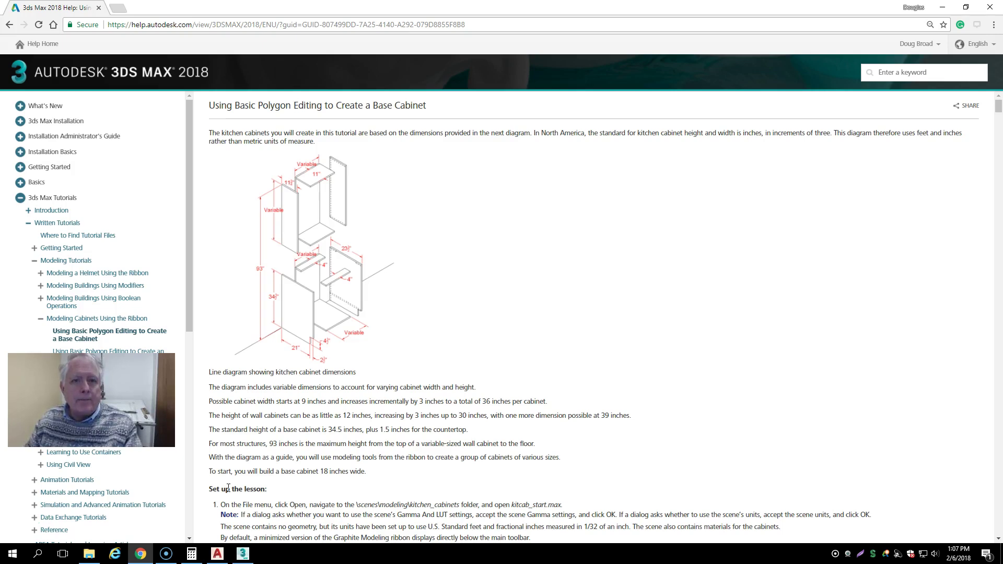
key(alt+Tab)
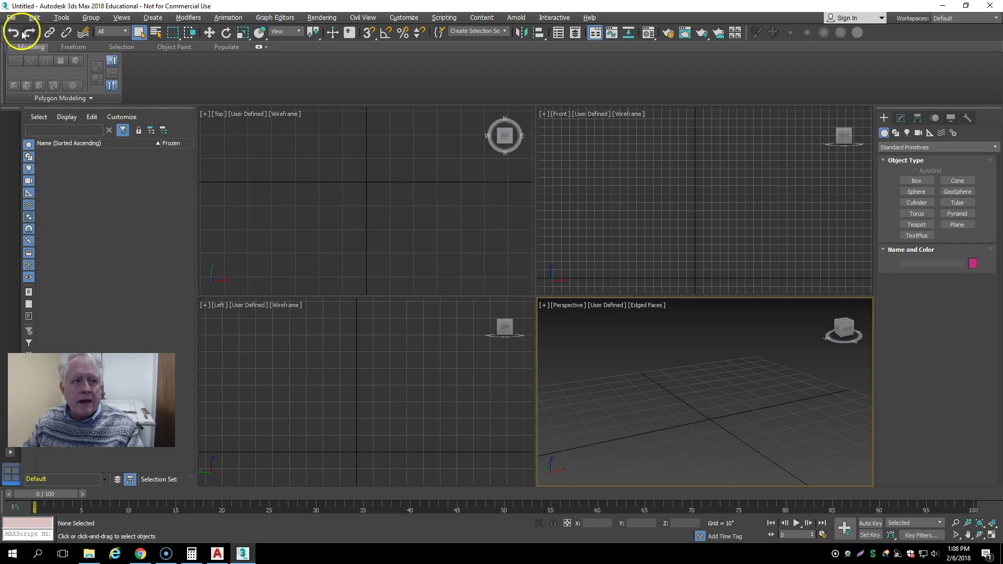
Open kitcab_start.max after confirming the kitchen_cabinets folder path
click(12, 18)
click(23, 61)
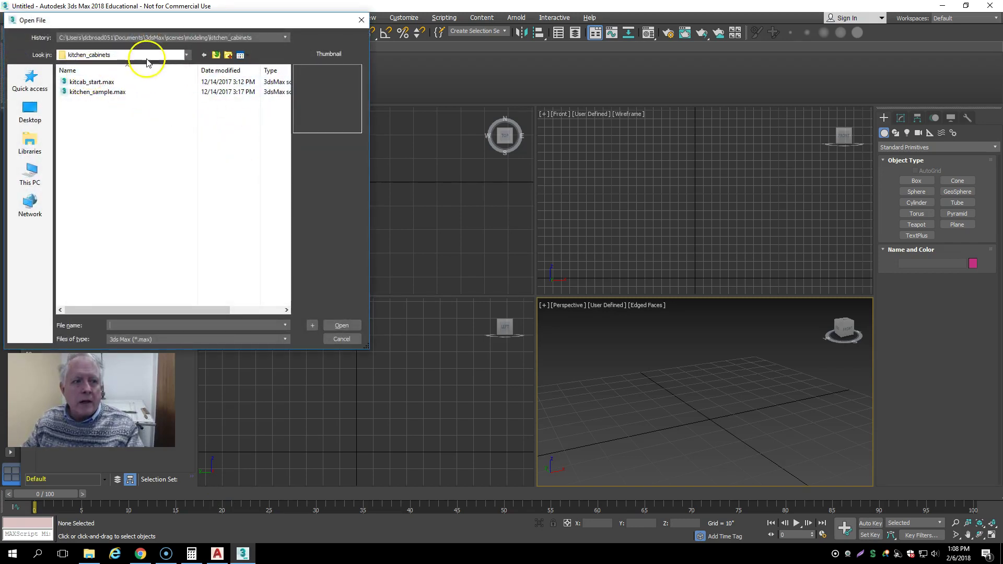
click(187, 55)
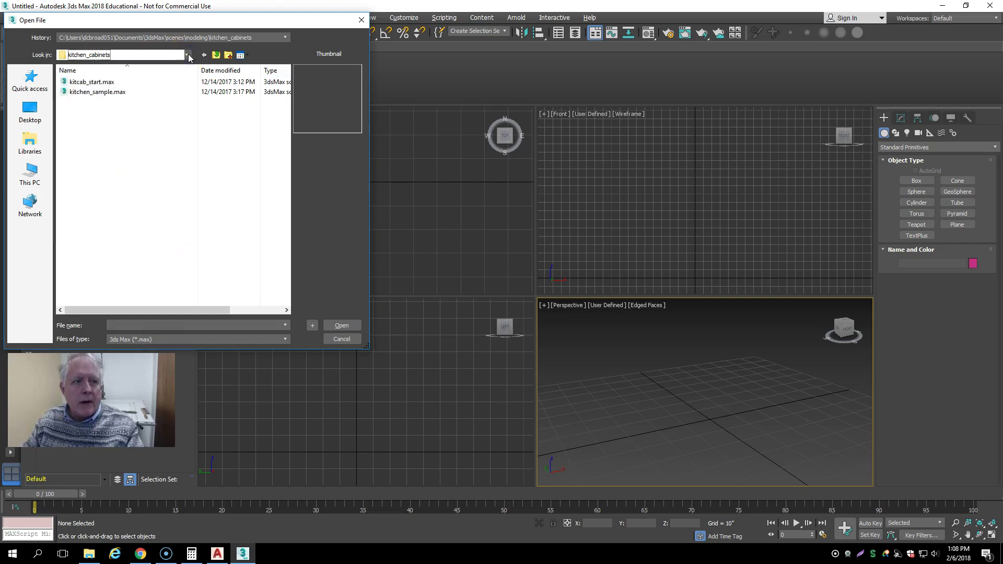
click(187, 55)
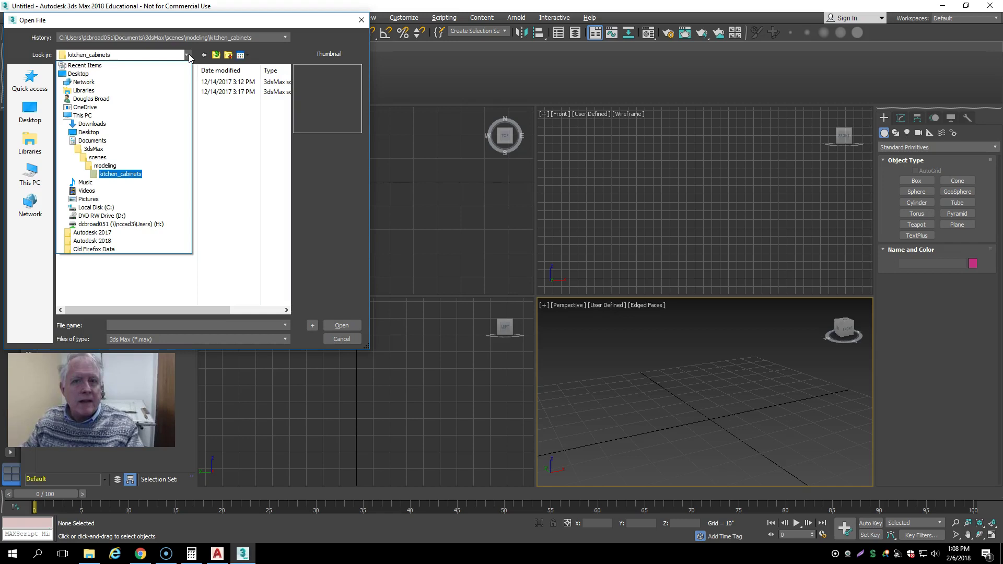
click(229, 172)
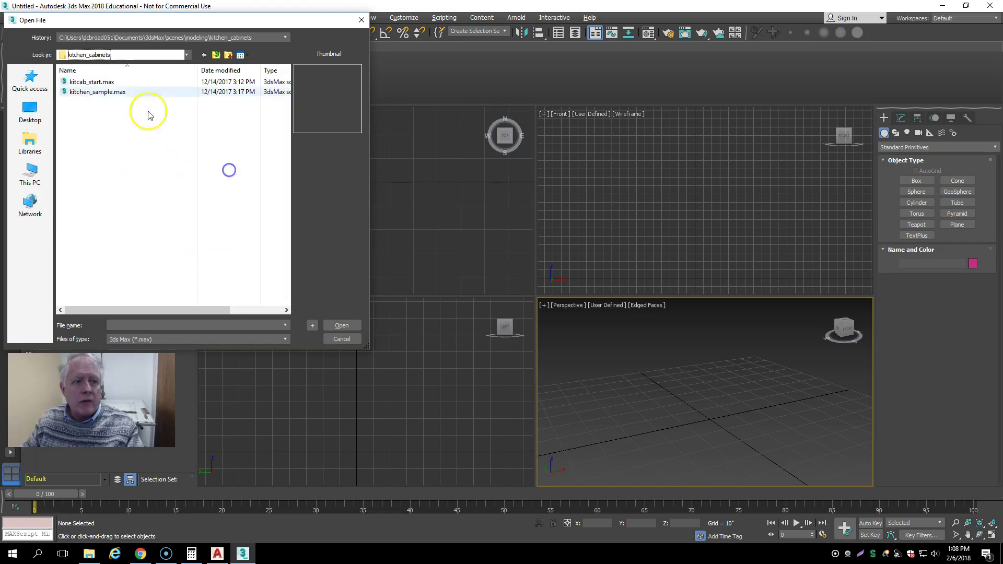
click(106, 83)
click(340, 323)
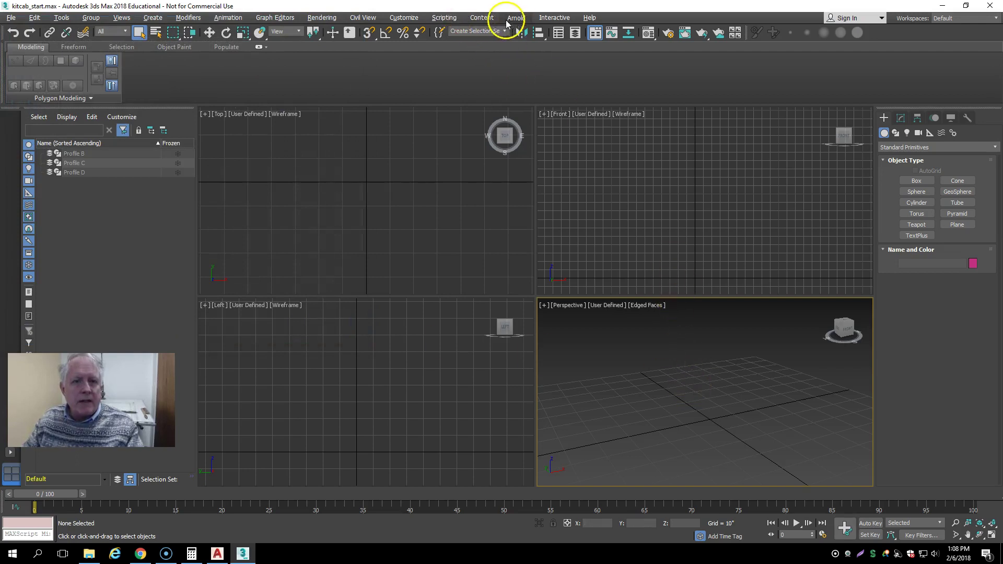
click(415, 19)
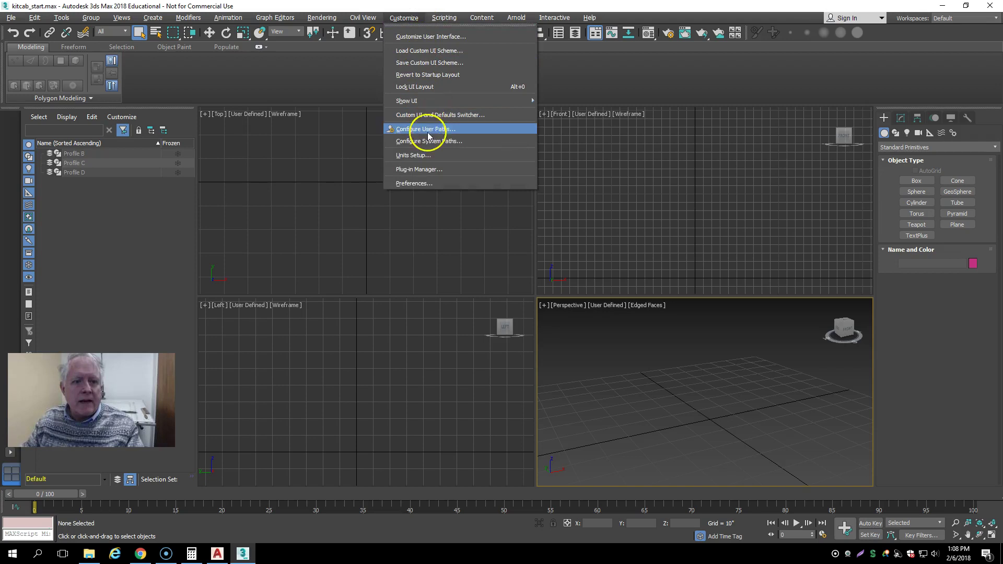
click(427, 155)
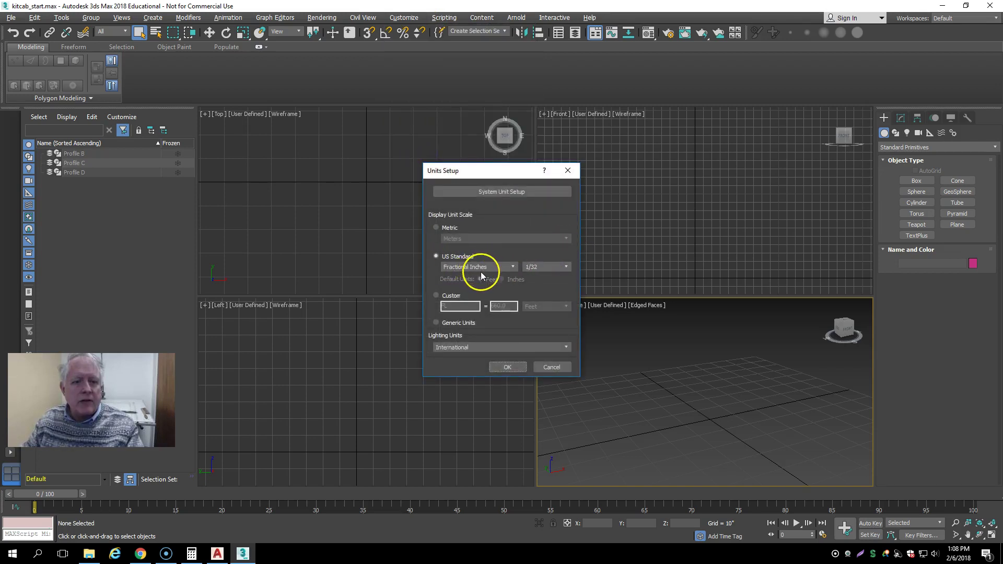
click(566, 268)
click(566, 267)
click(510, 366)
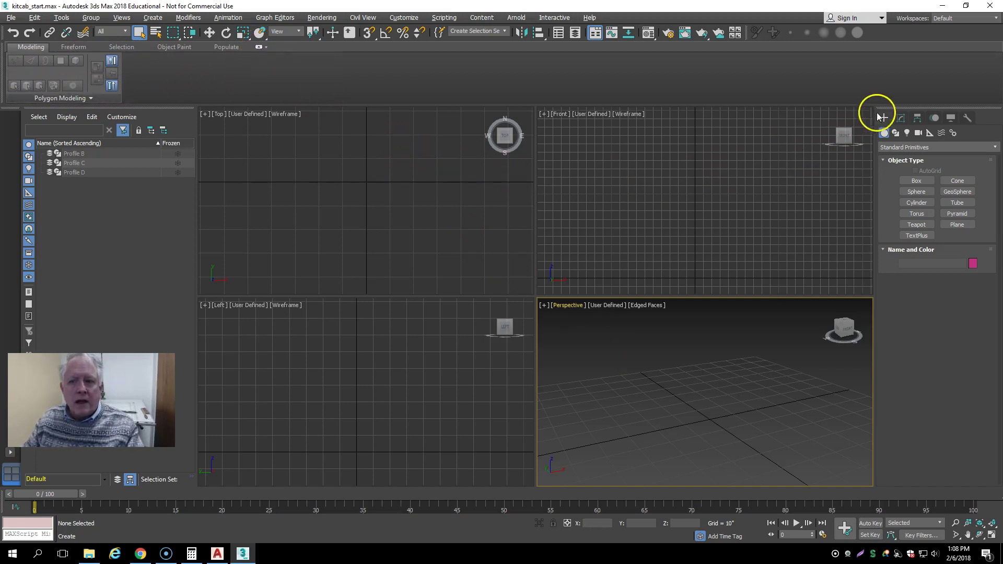
Draw a thin box on the grid in the Perspective viewport
click(917, 181)
drag(706, 401, 755, 426)
click(747, 373)
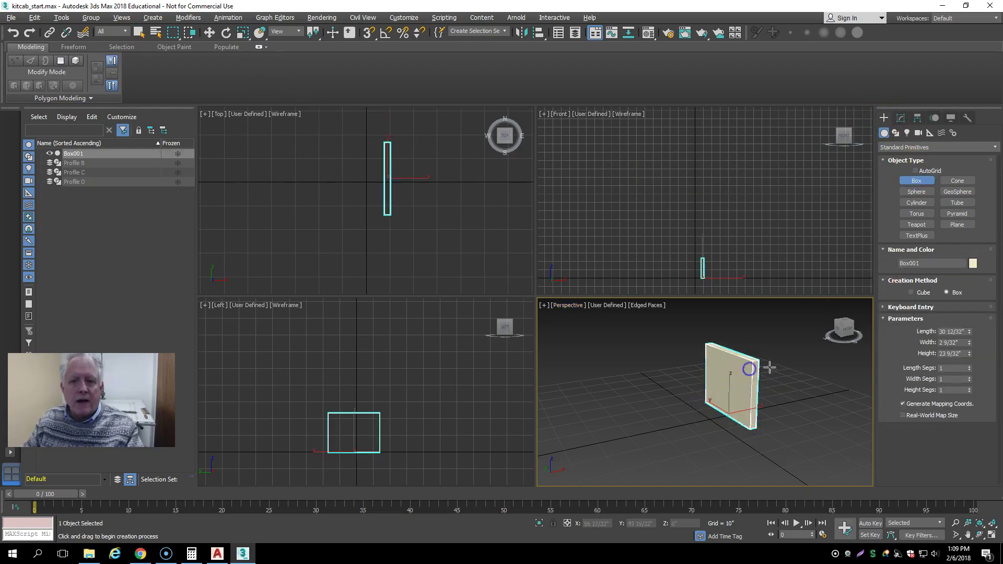
Size the box to Length 21, Width 3/4 and Height 34.5 inches
click(935, 331)
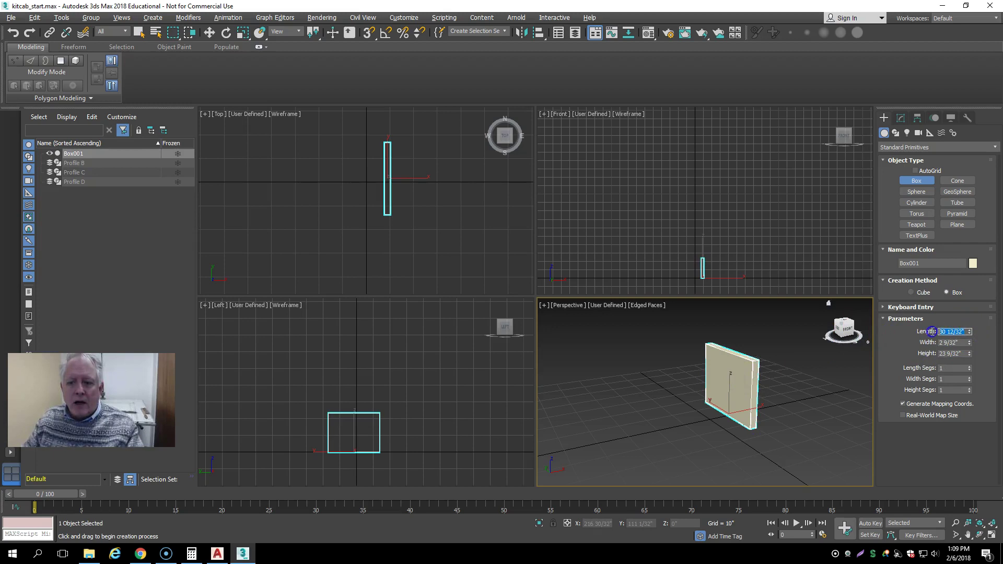
text(21)
key(Tab)
text(3/)
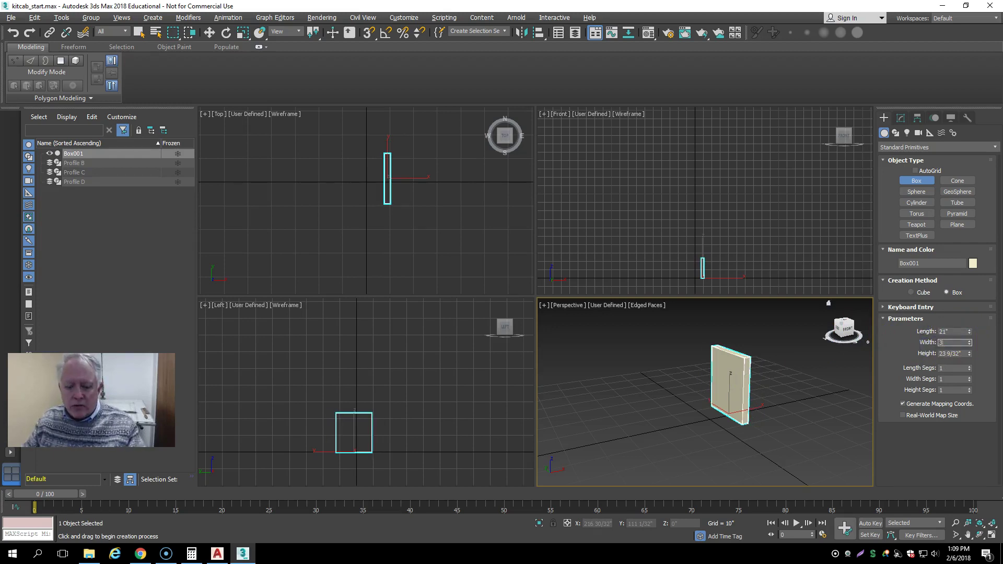
text(4)
click(956, 354)
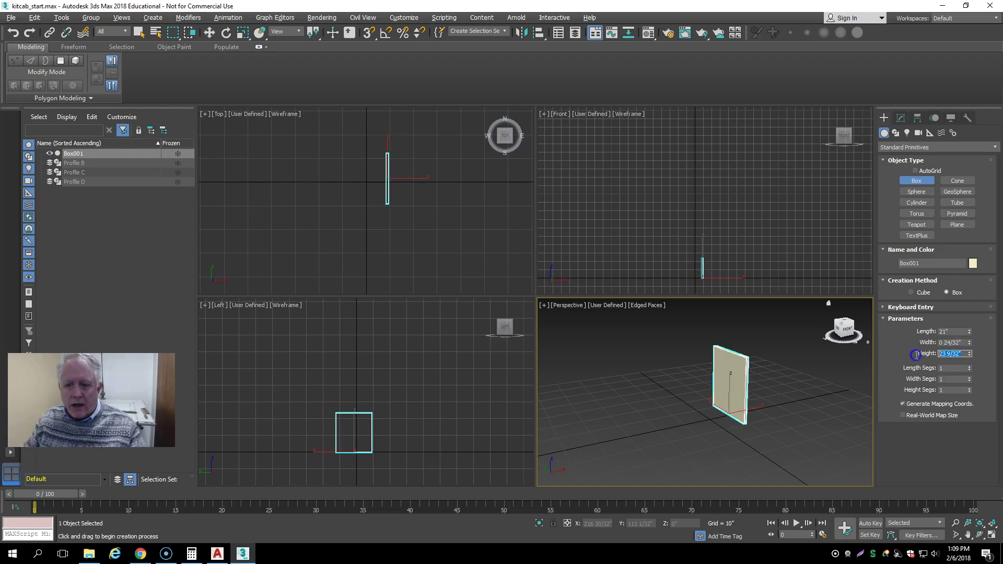
text(34.5)
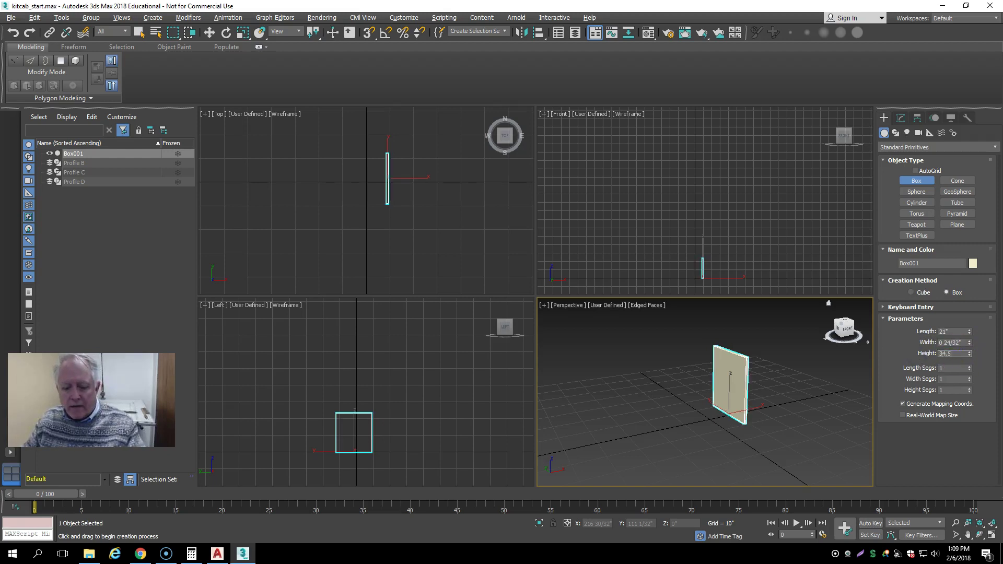
key(Return)
click(953, 354)
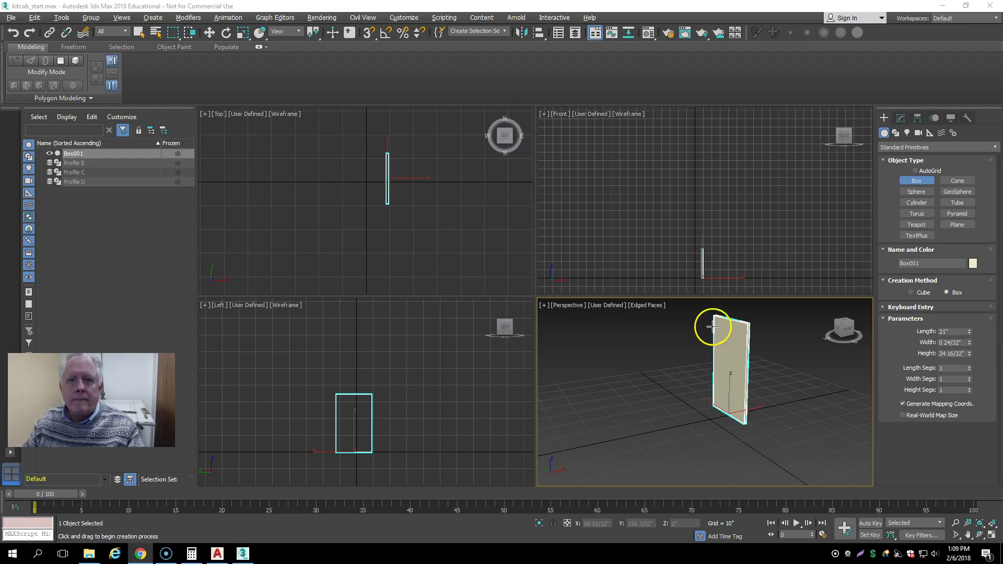
click(209, 32)
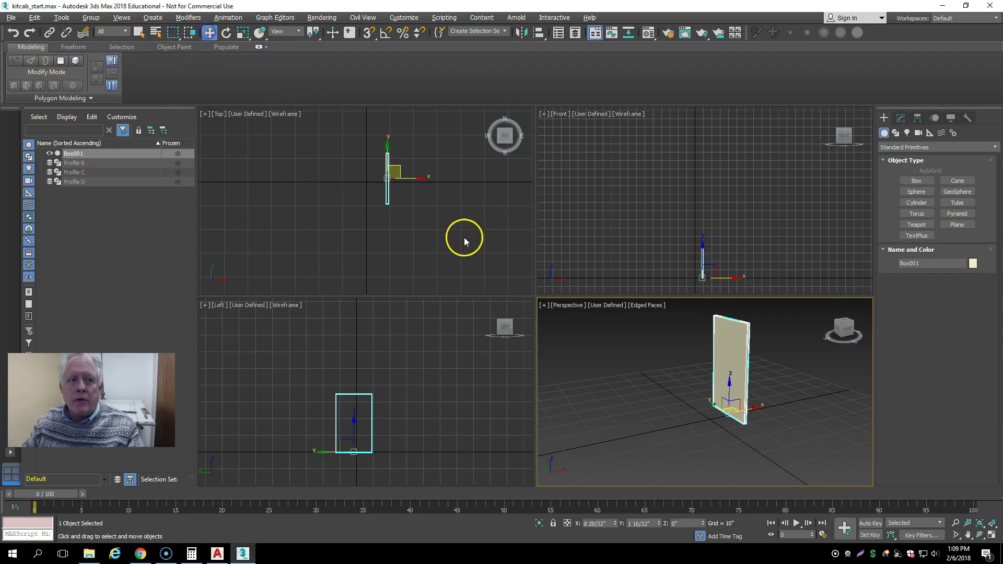
Zero Box001's X and Y, then shift its geometry -10 in Y with Affect Object Only
right_click(615, 524)
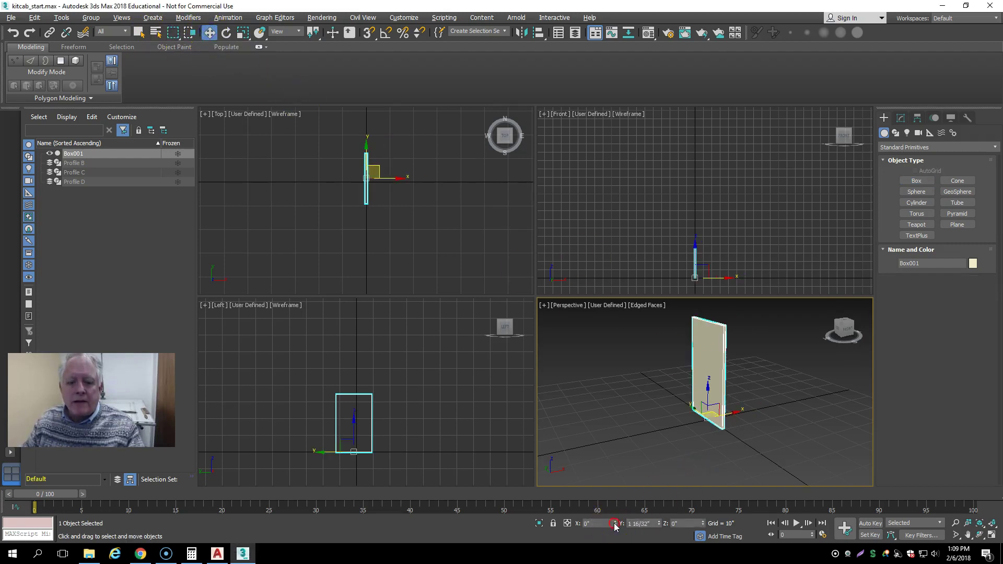
right_click(659, 524)
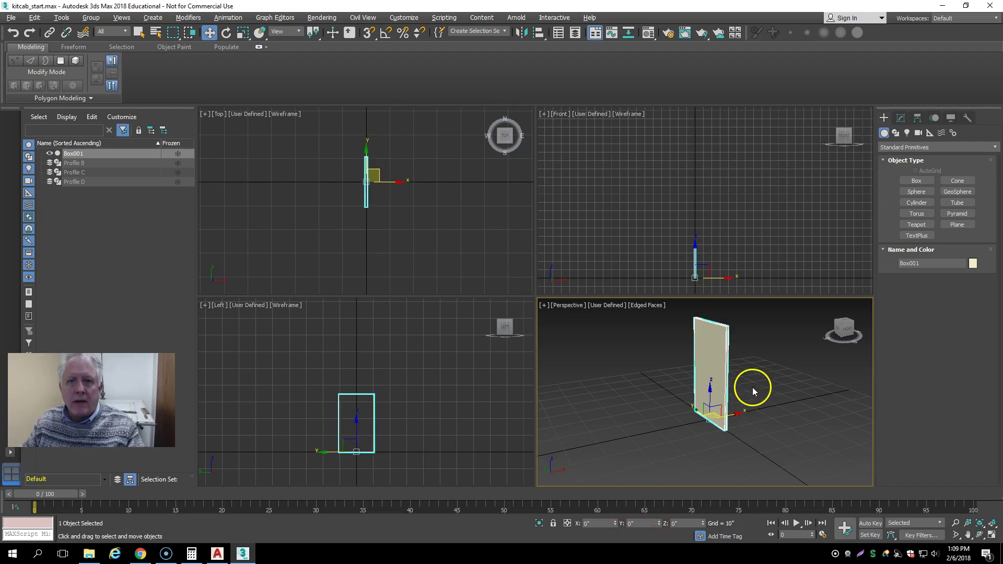
click(920, 121)
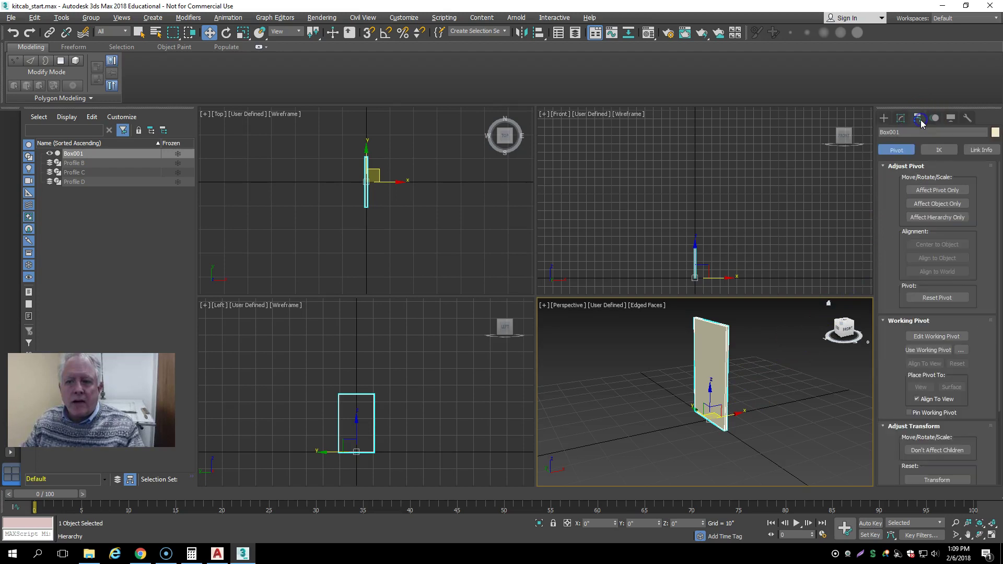
click(933, 205)
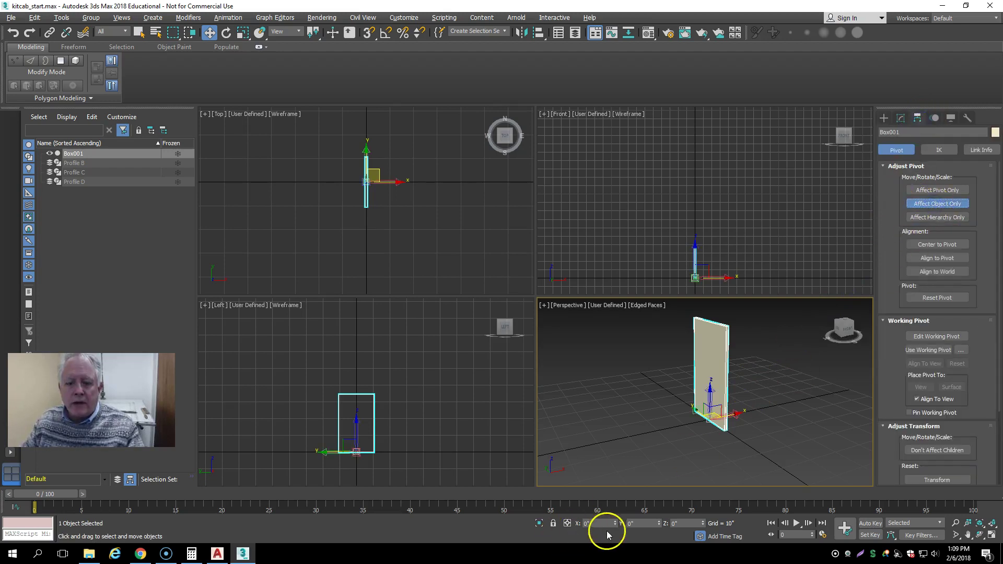
click(640, 524)
text(-)
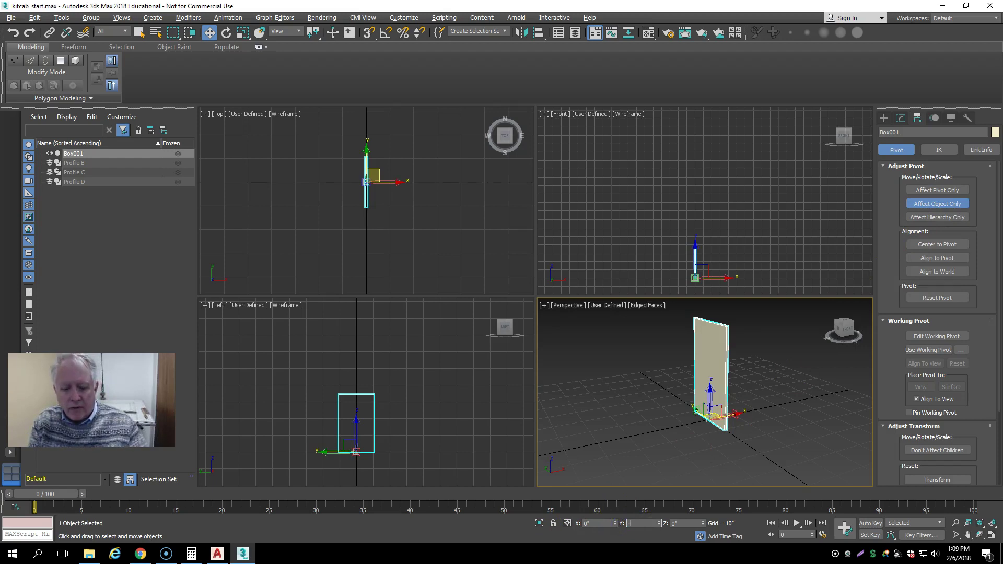
text(10.5)
key(Return)
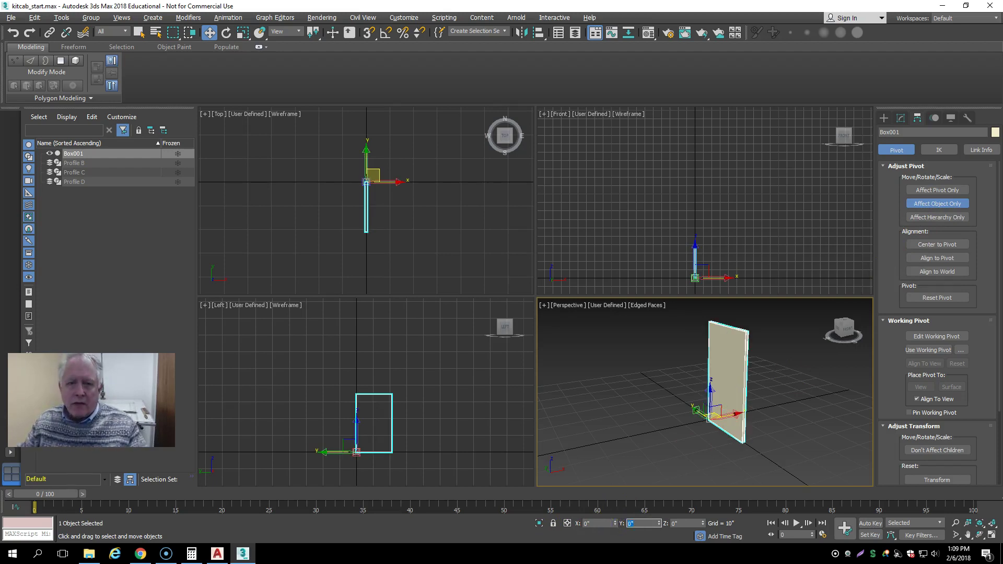
click(946, 208)
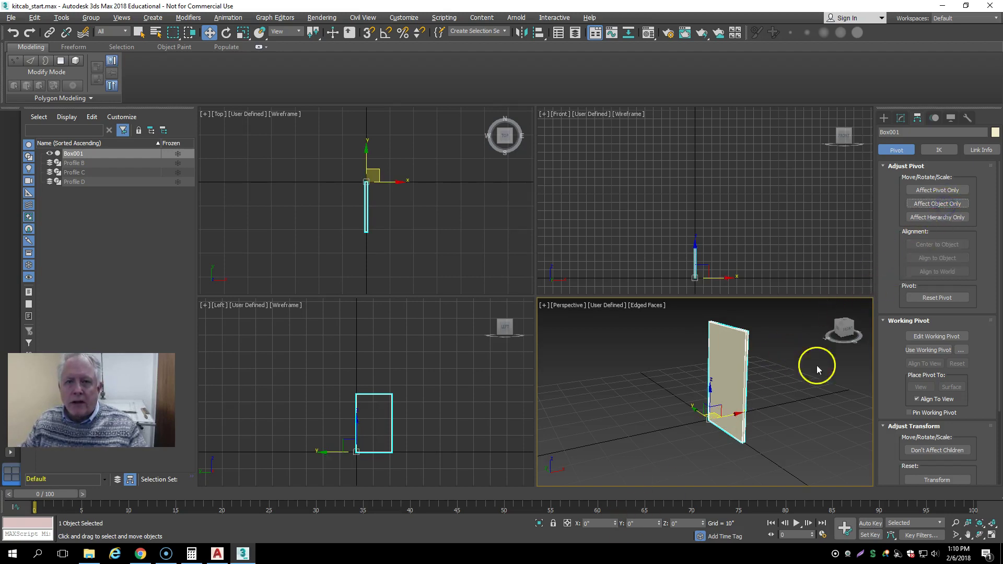
right_click(734, 366)
Convert Box001 to Editable Poly from the quad menu and enter its Editable Poly level
mouse_move(779, 472)
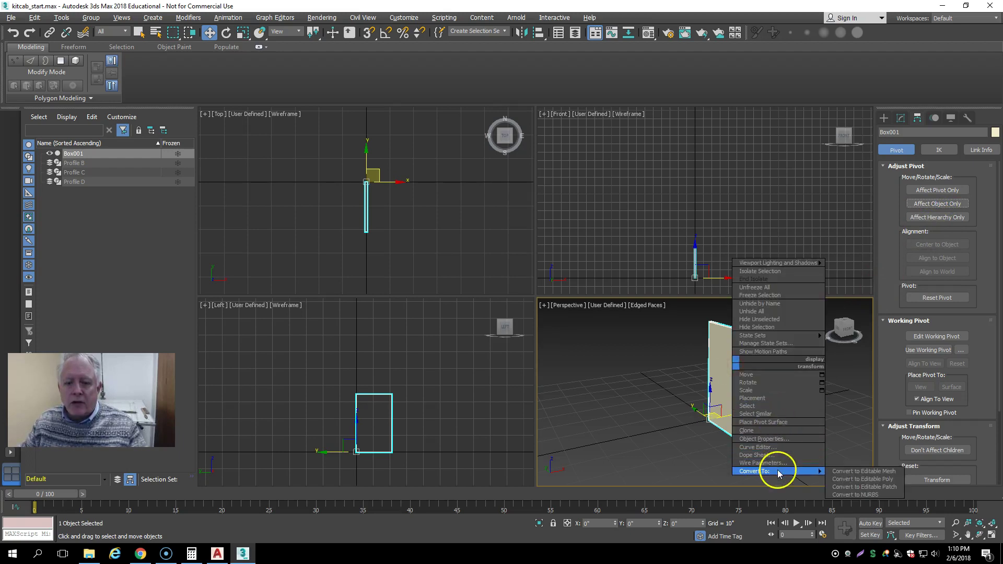
click(852, 480)
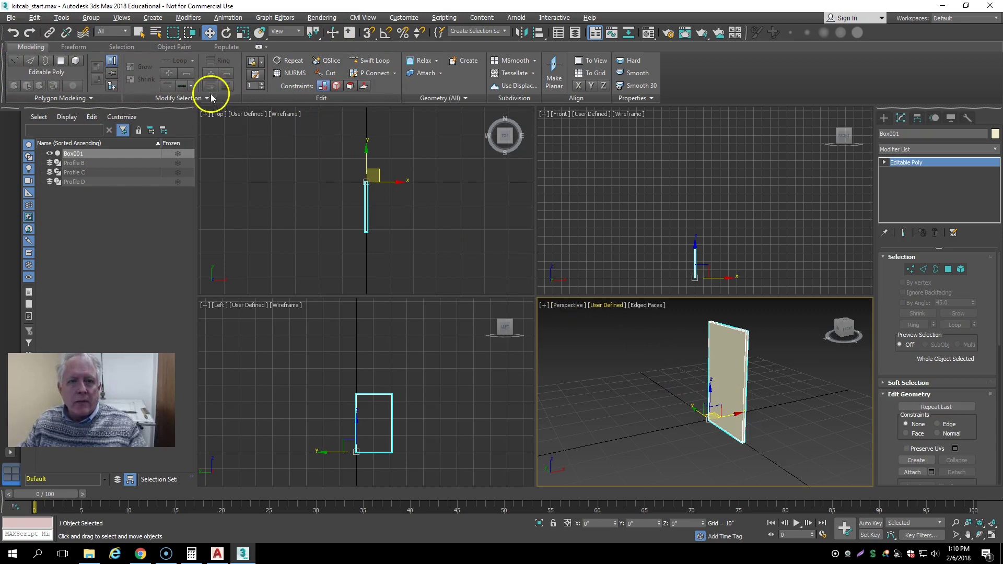
click(55, 74)
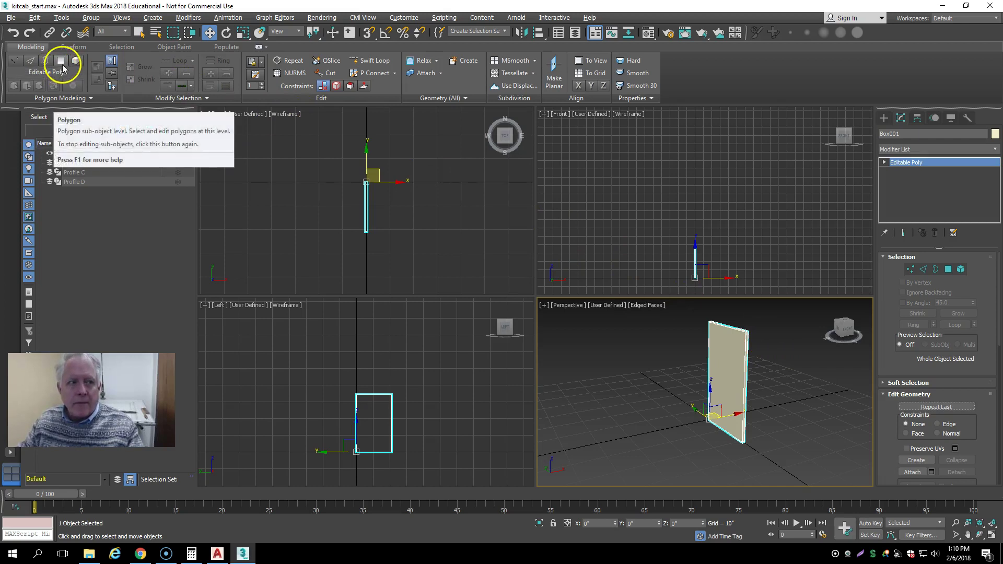
Connect a new edge across the panel's four vertical edges and set it to Z 4.5
click(31, 60)
drag(746, 369, 658, 369)
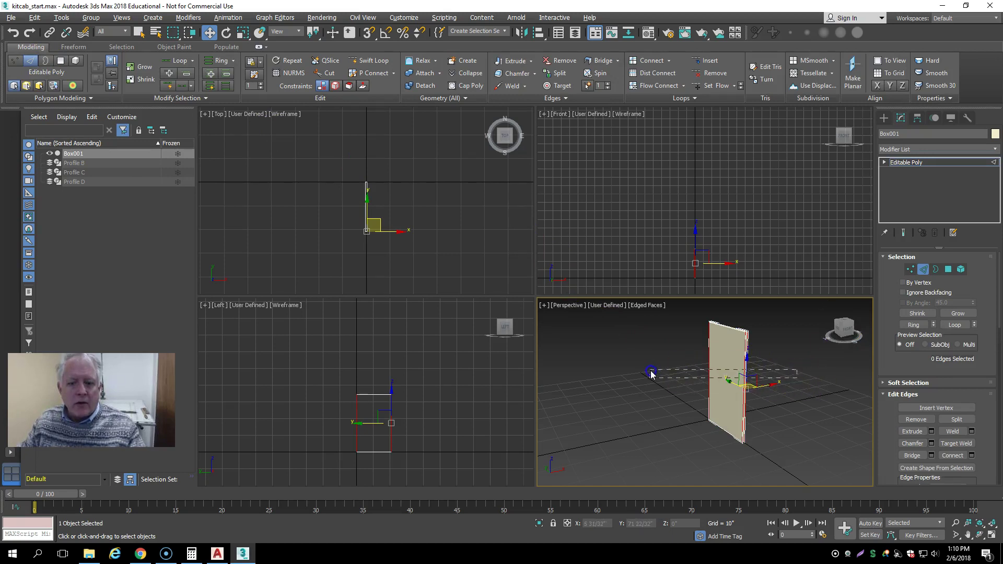
drag(651, 374, 651, 372)
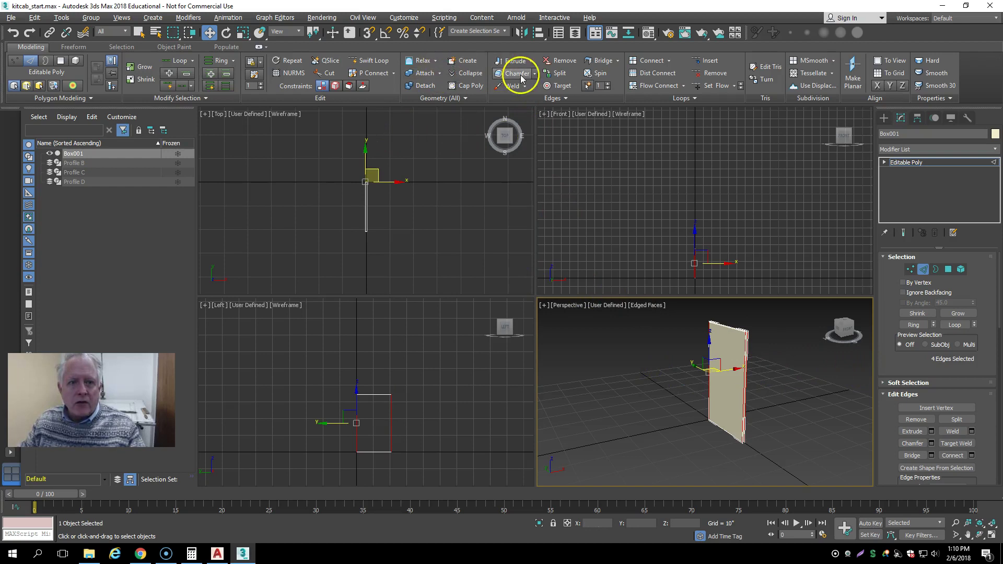
click(638, 63)
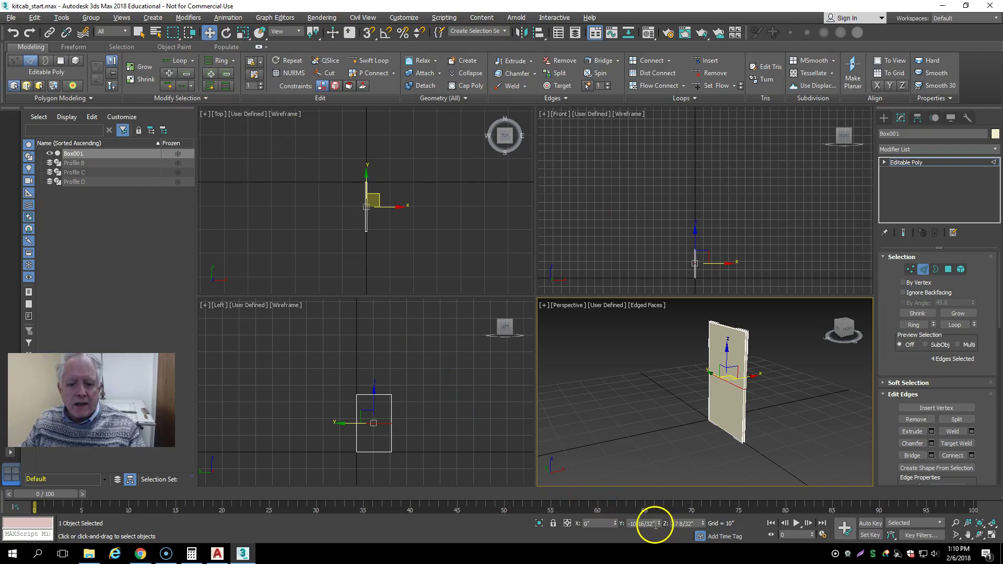
double_click(684, 524)
text(4.)
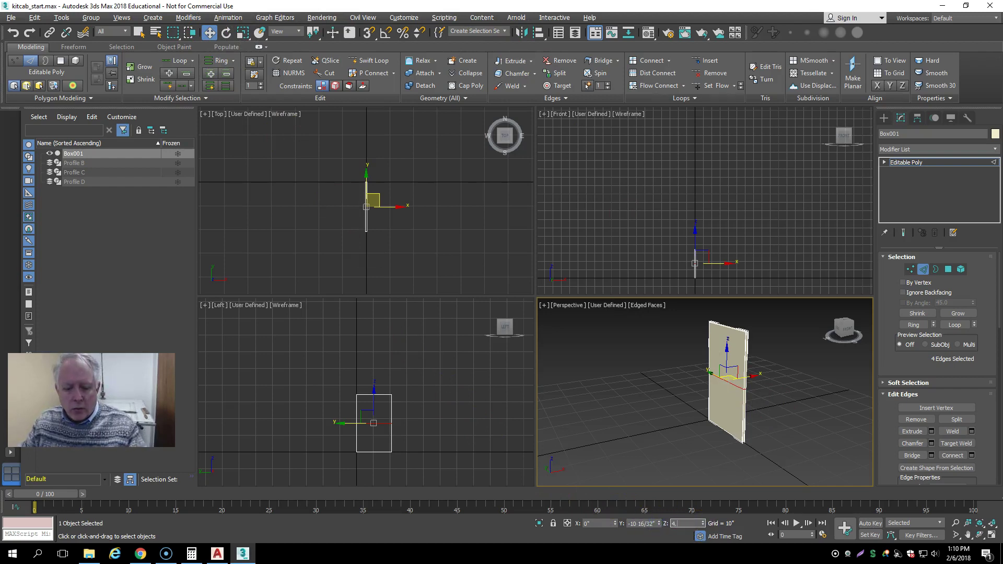
text(5)
key(Return)
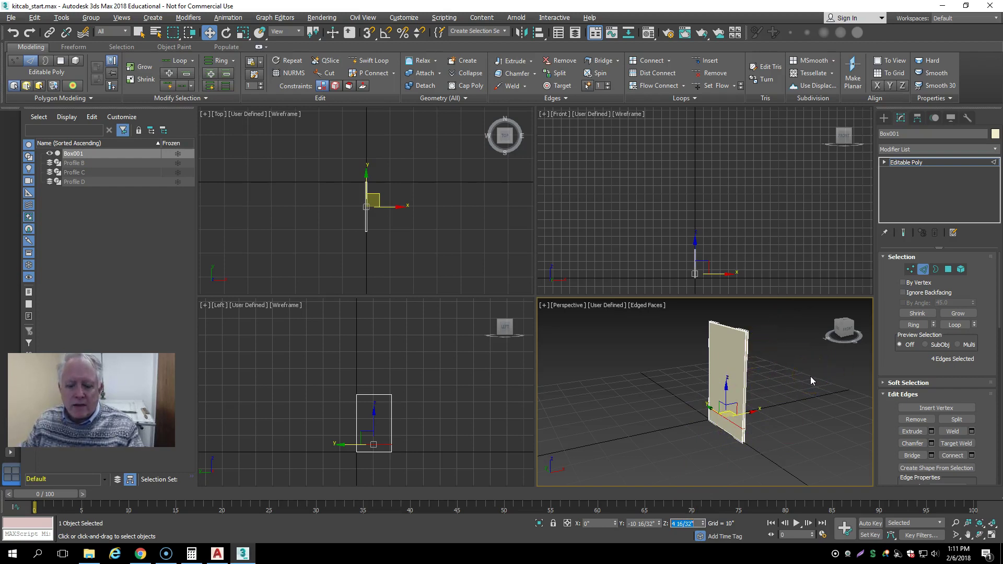
Extrude the panel's thin lower side face by a height of 2.5 inches
click(61, 60)
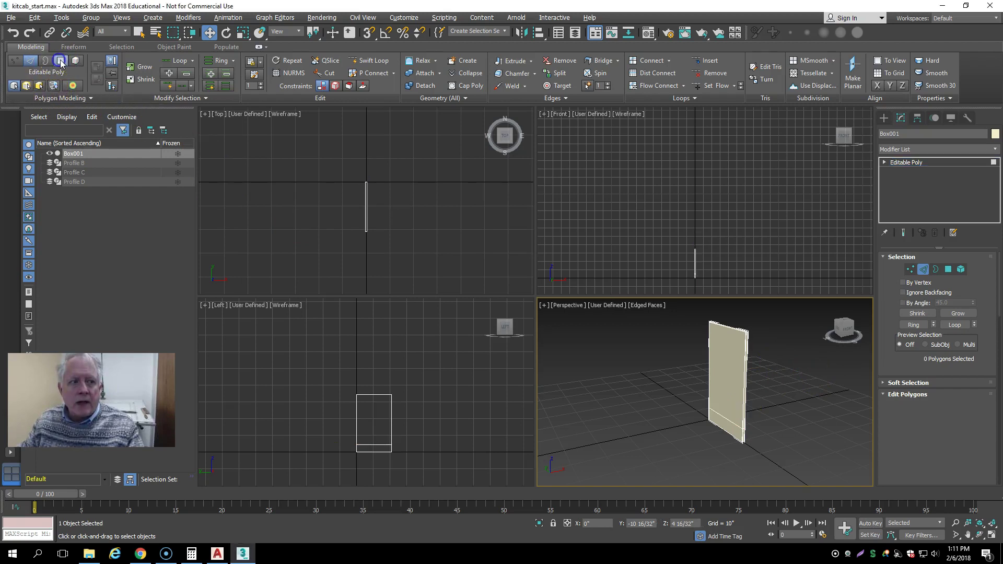
click(744, 397)
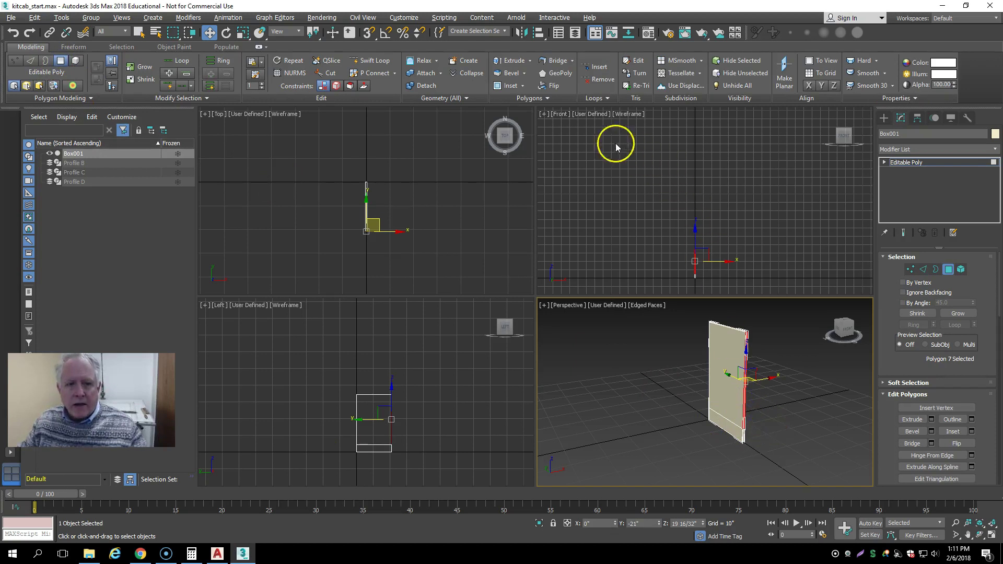
click(513, 62)
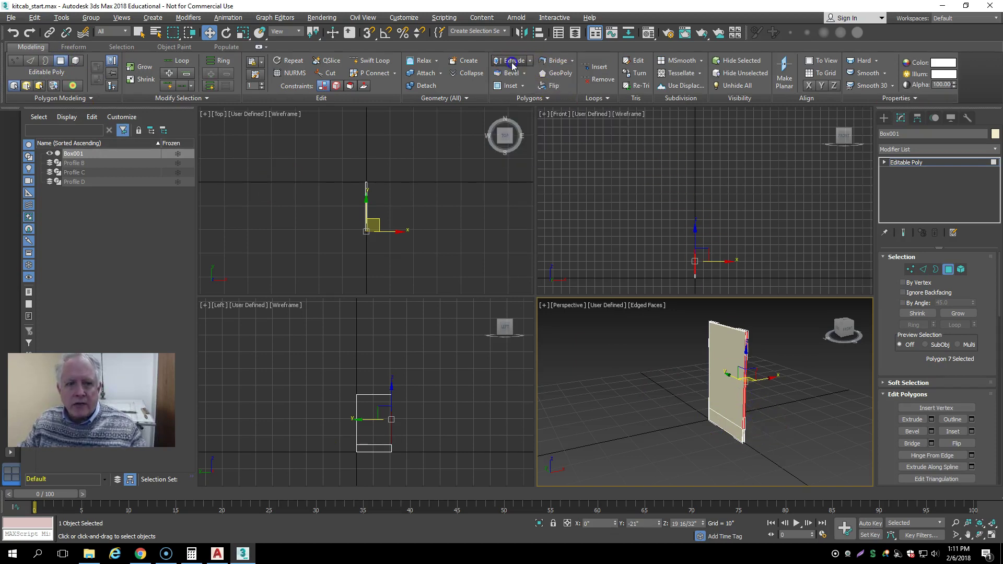
click(729, 414)
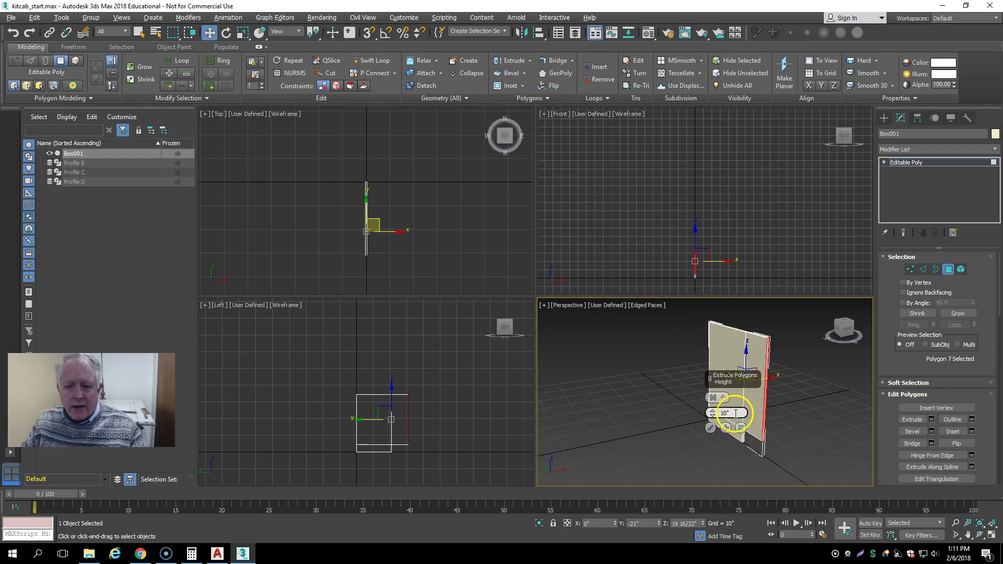
text(2.5)
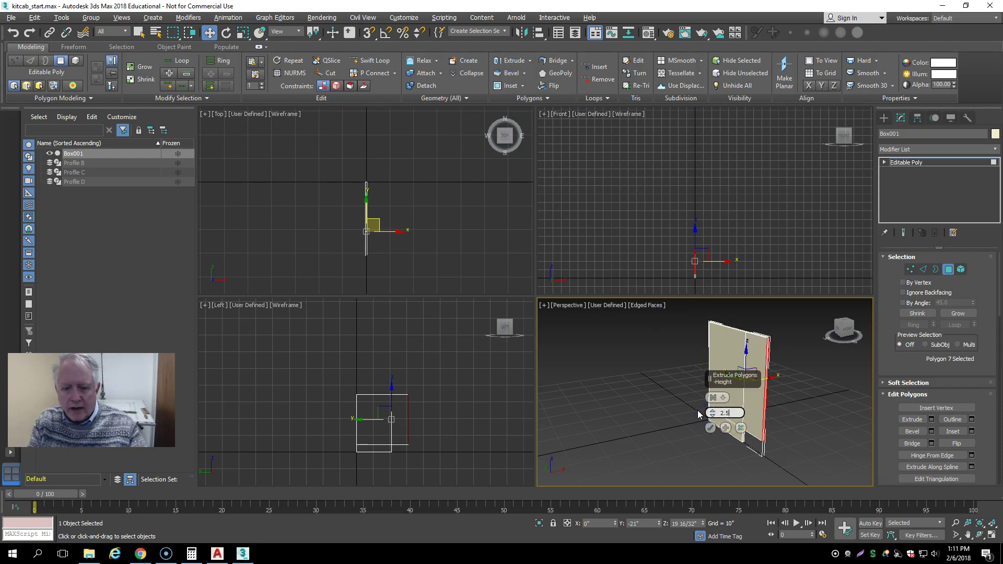
key(Return)
click(709, 429)
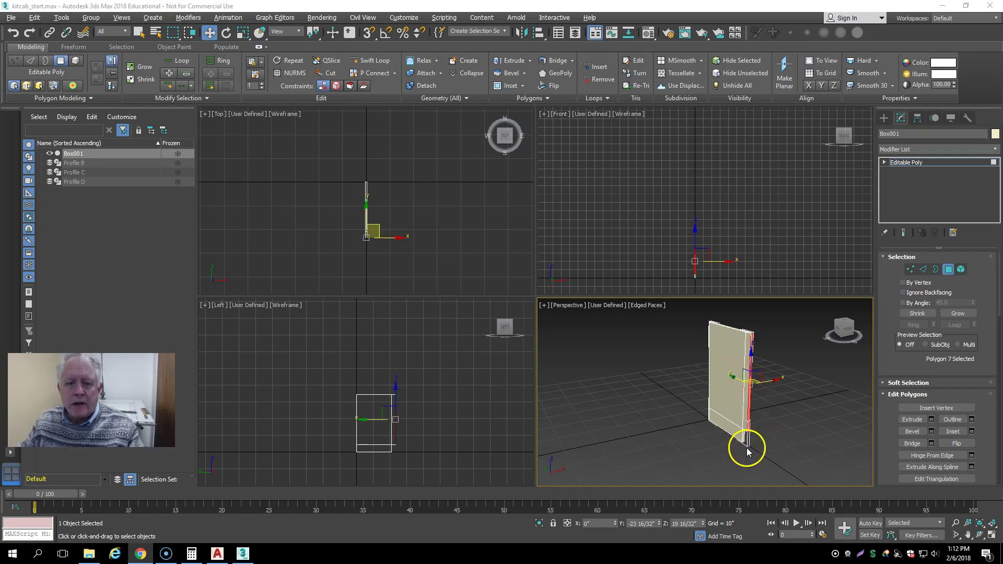
Add a Swift Loop edge loop across the panel and move it to Y -3/4"
click(32, 64)
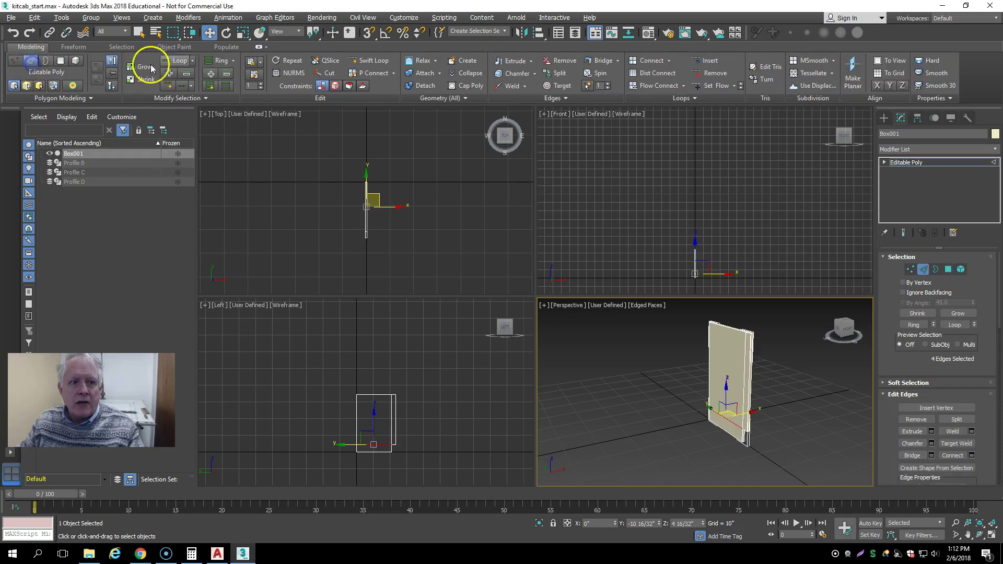
click(369, 62)
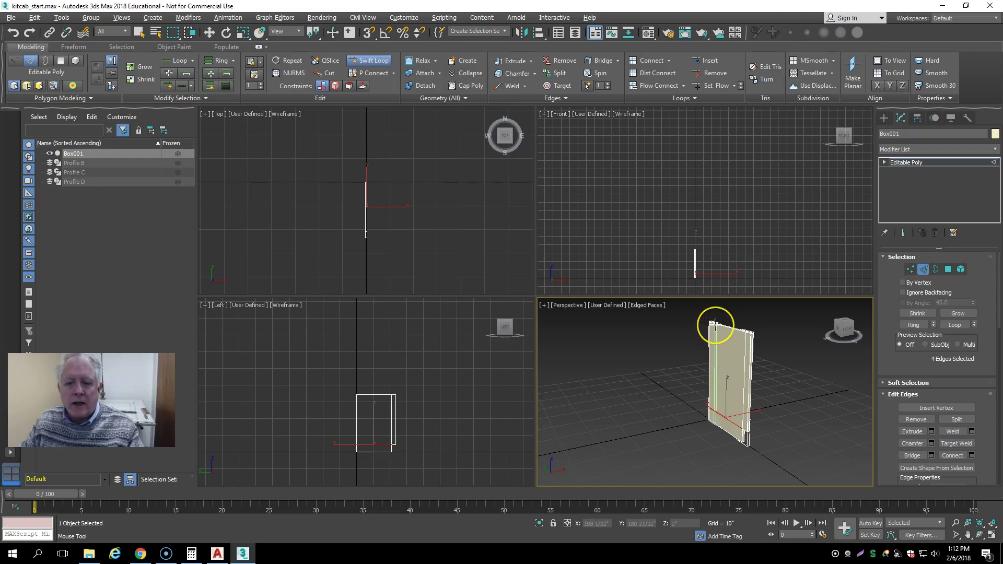
click(728, 341)
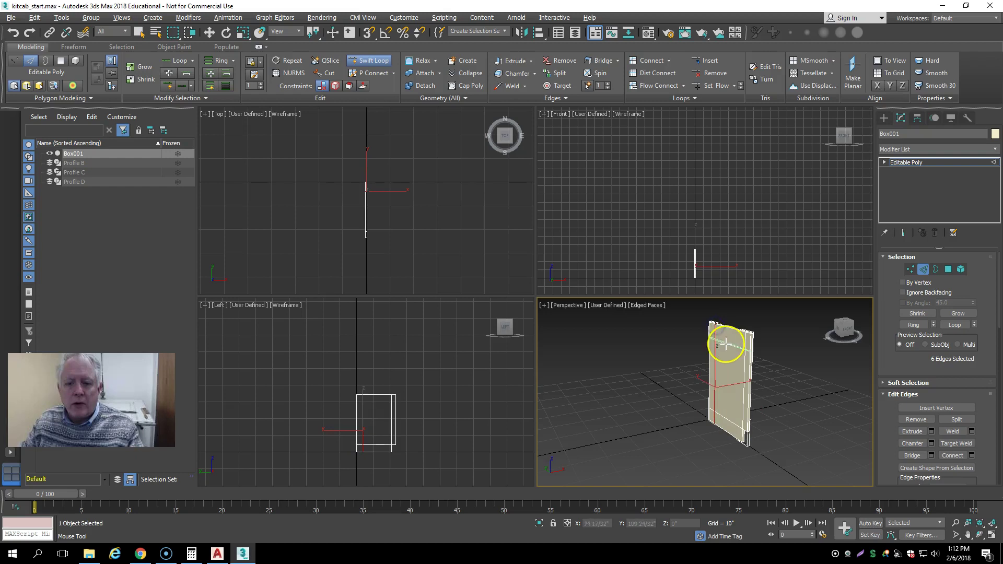
click(208, 34)
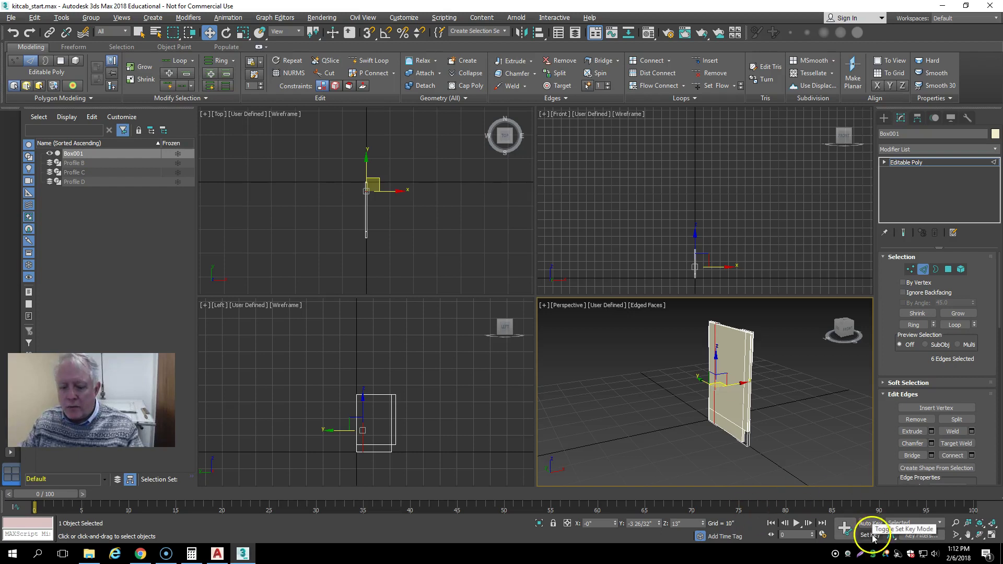
double_click(642, 523)
key(BackSpace)
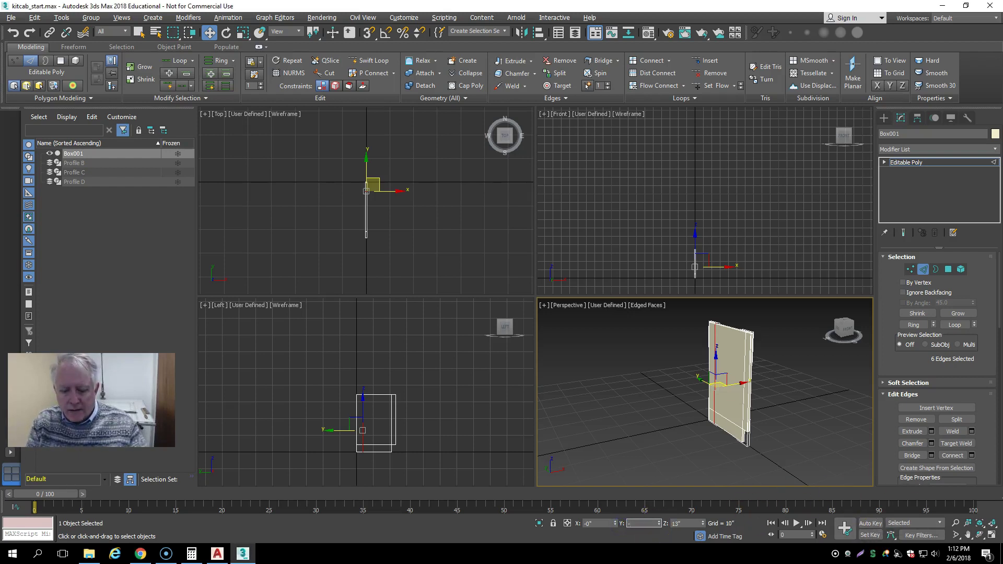
text(-3/4)
key(Return)
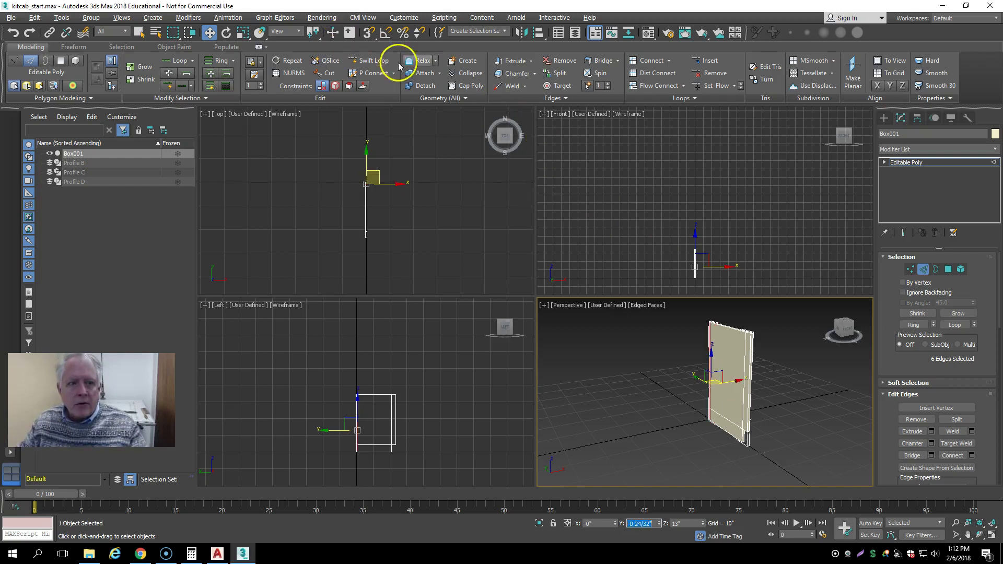
Add a second edge loop in the lower panel and set it 5.25" high
click(369, 60)
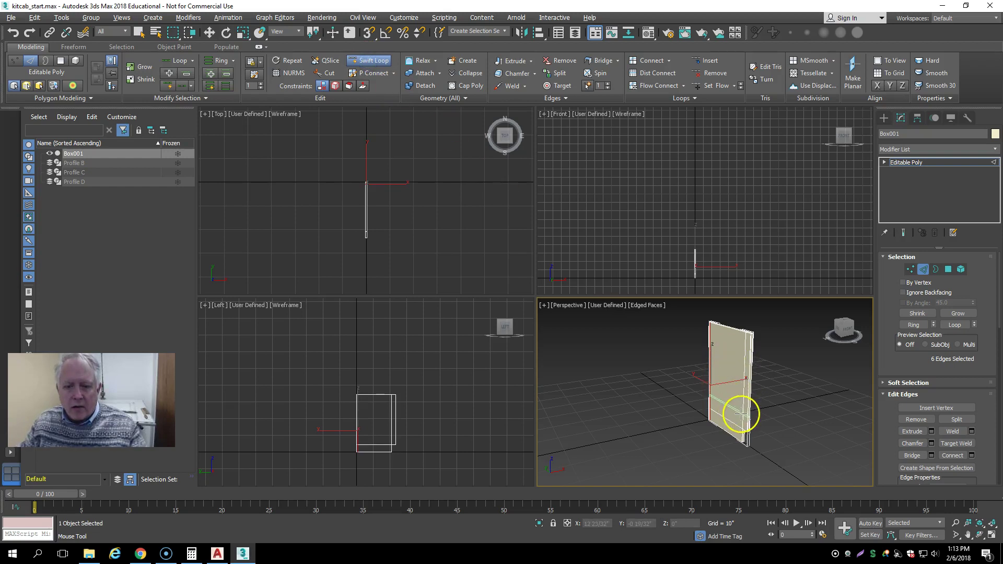
click(743, 407)
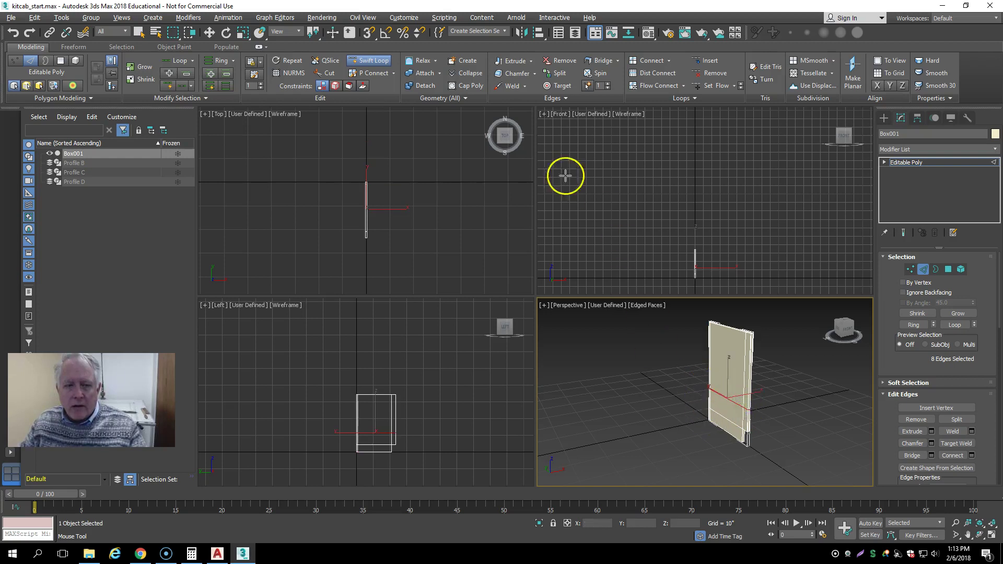
click(210, 32)
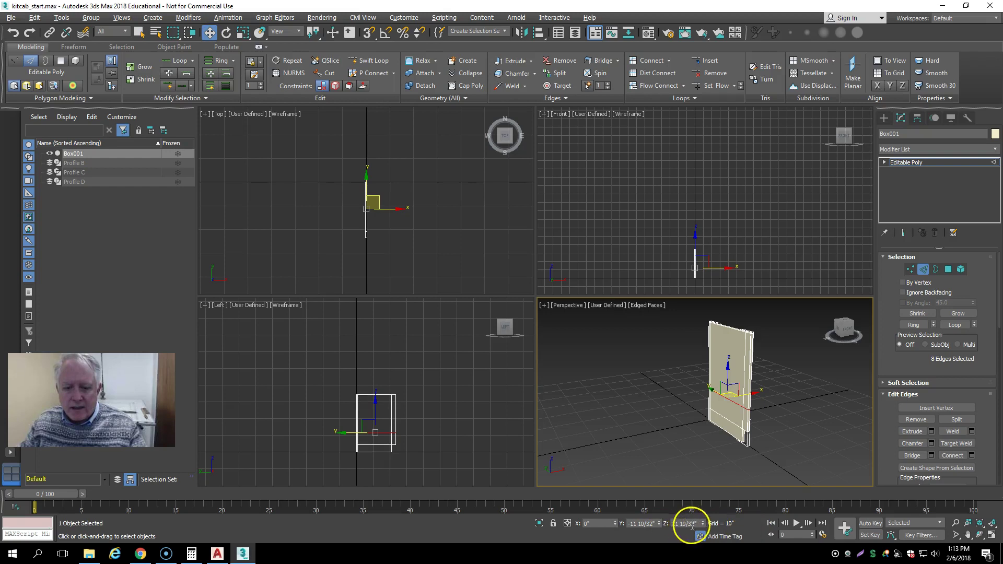
text(5.25)
key(Return)
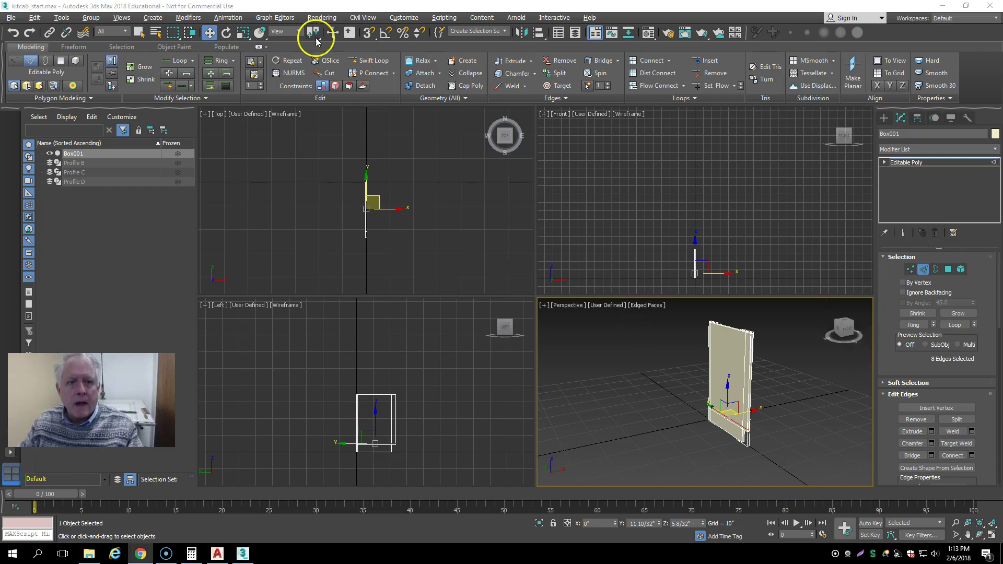
Add an edge loop near the panel's top and raise it to 33.75"
click(354, 62)
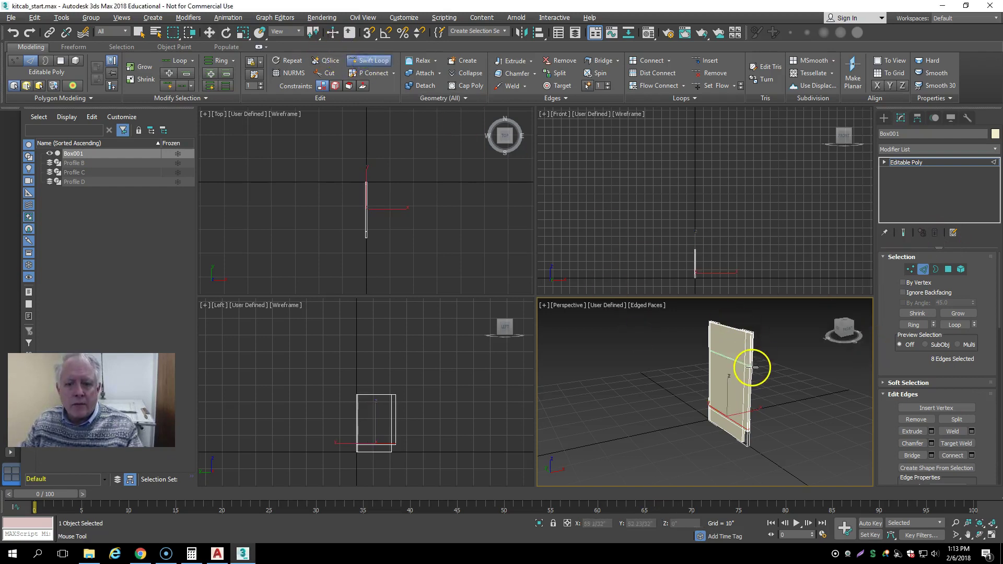
click(751, 349)
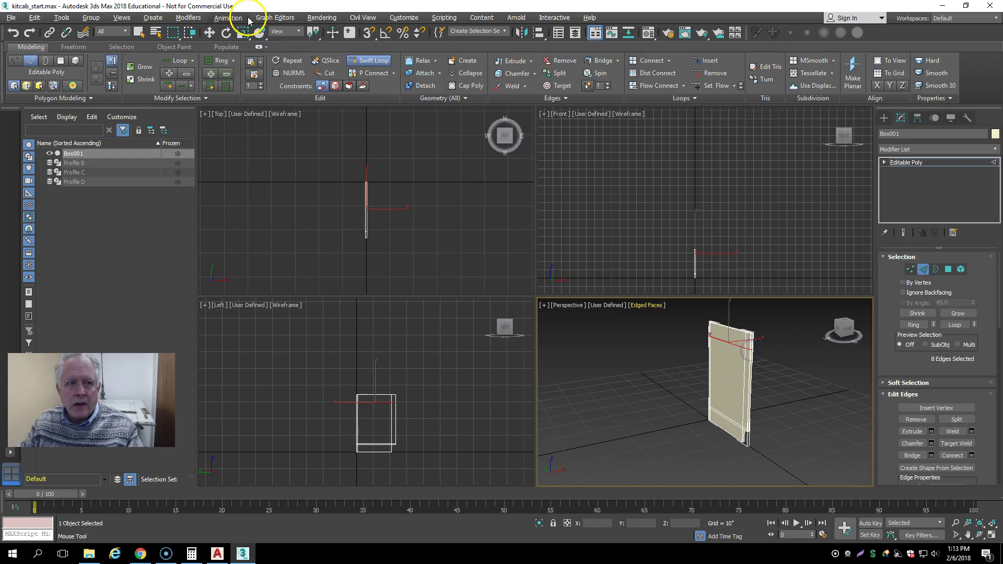
click(209, 33)
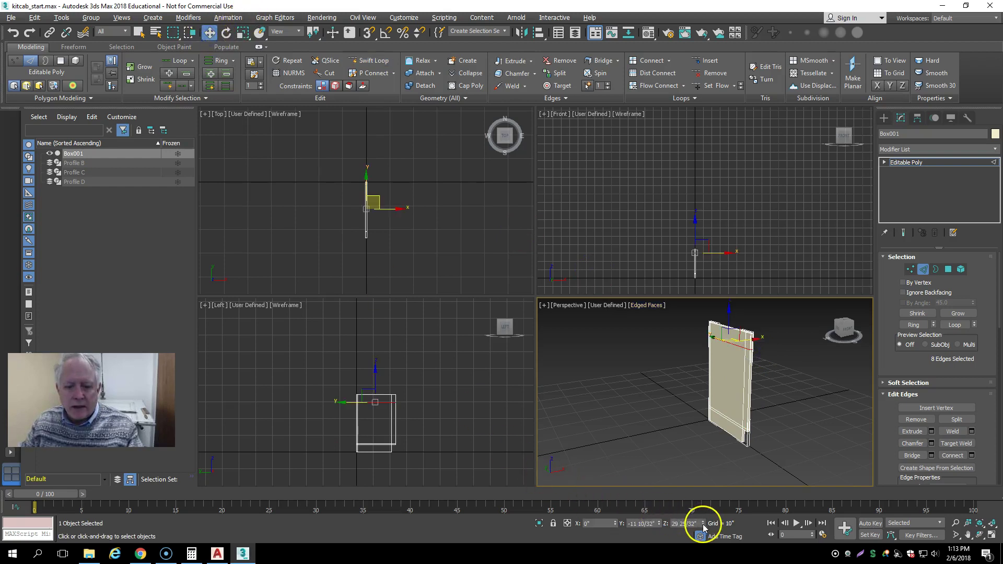
text(33.75)
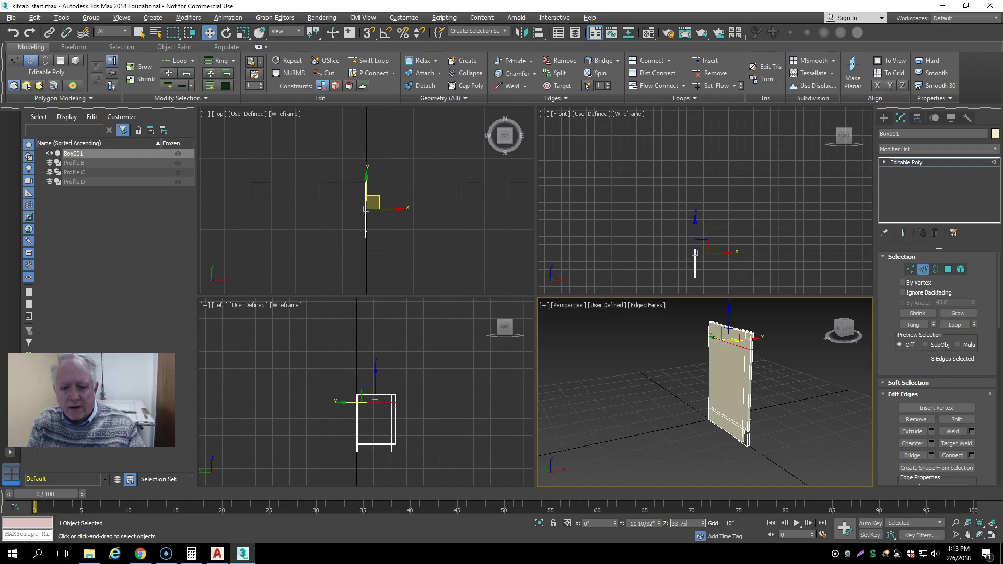
key(Return)
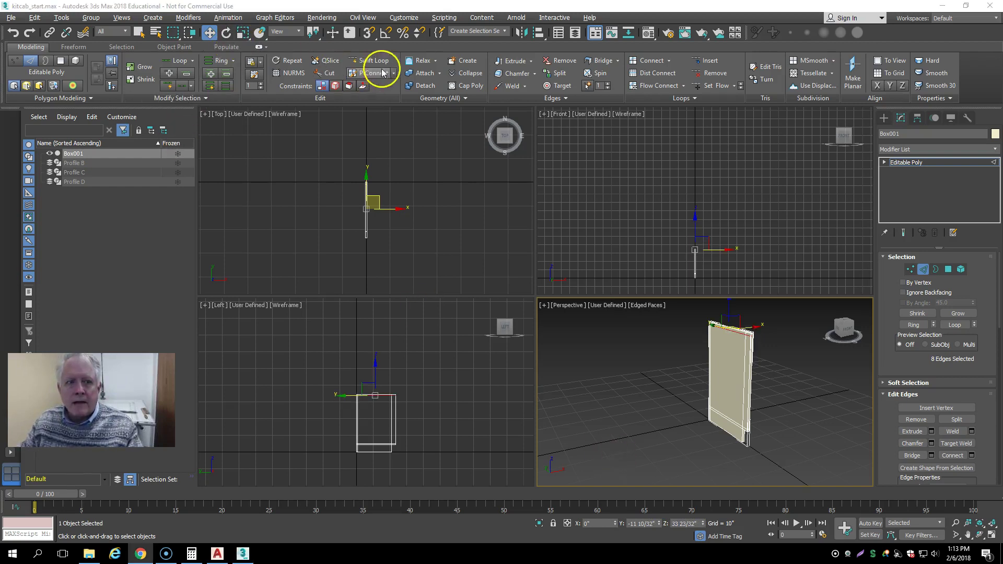
Add a vertical edge loop through the panel and shift it to Y -4.755"
click(369, 61)
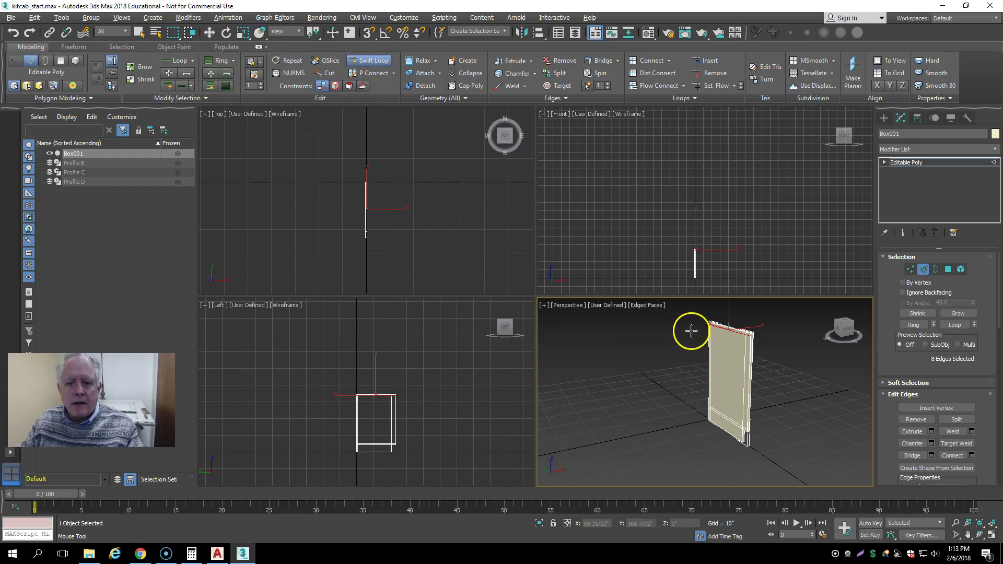
click(722, 327)
click(210, 33)
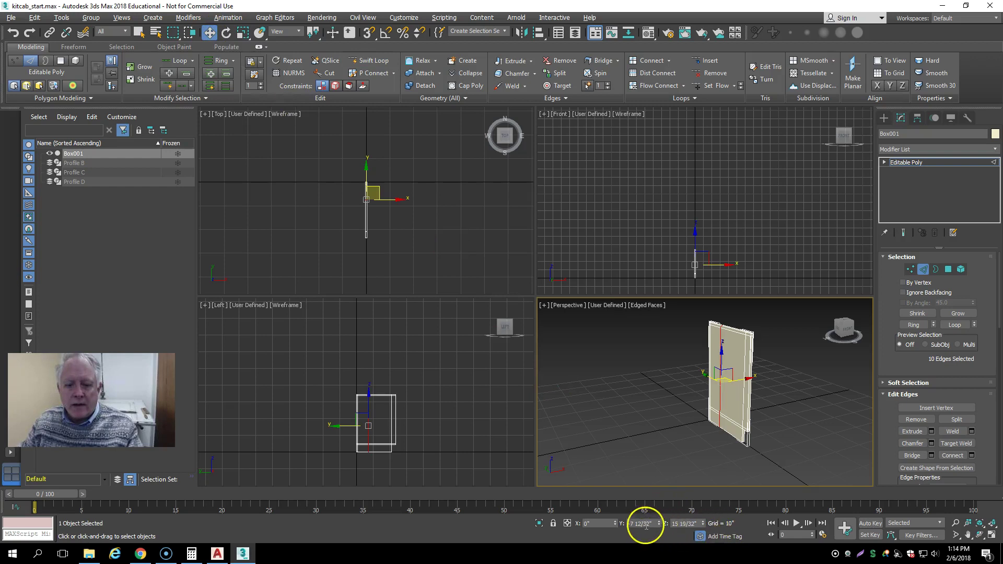
text(-)
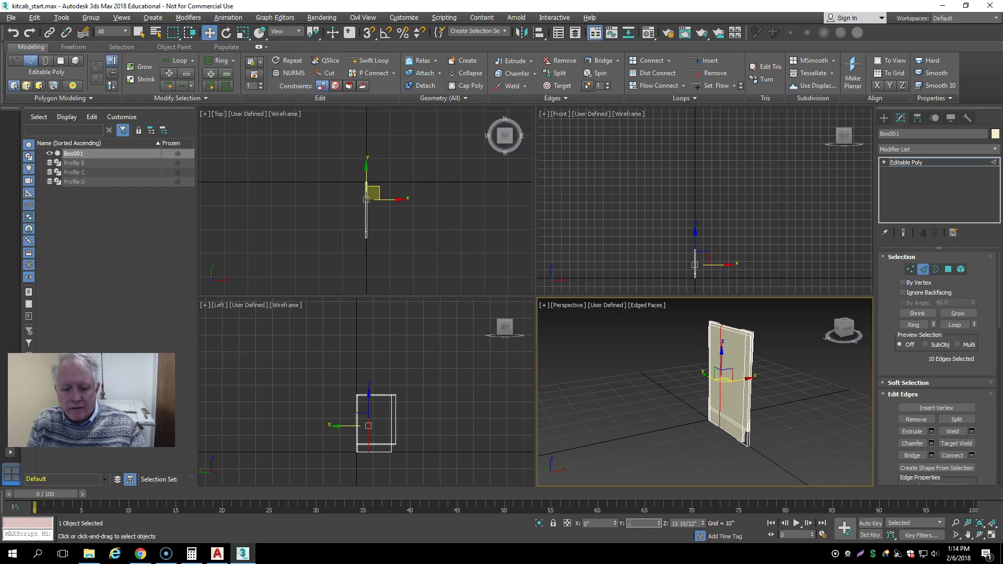
text(4.755)
key(Return)
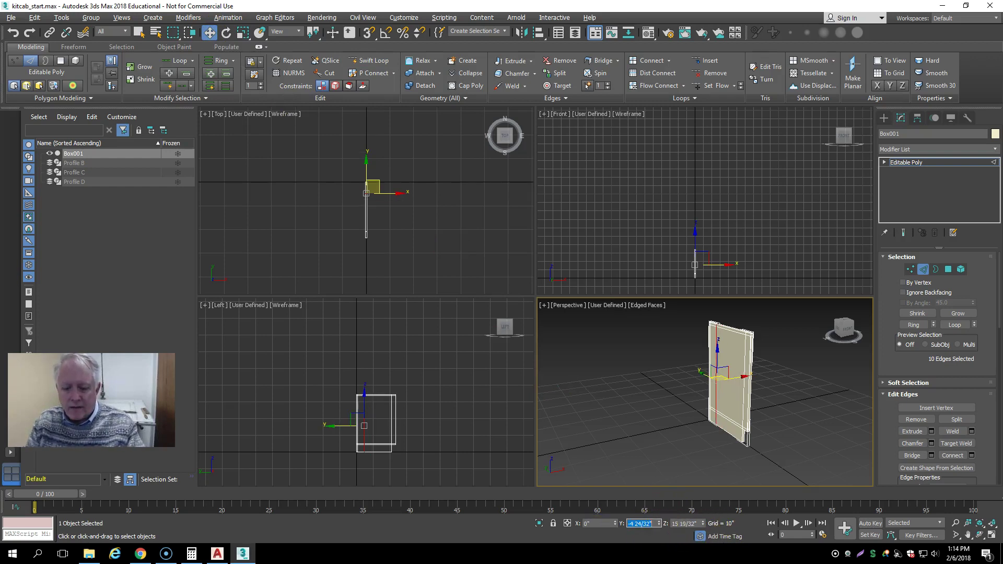
Insert an edge loop through the panel's middle and move the edges to Y -19"
click(378, 60)
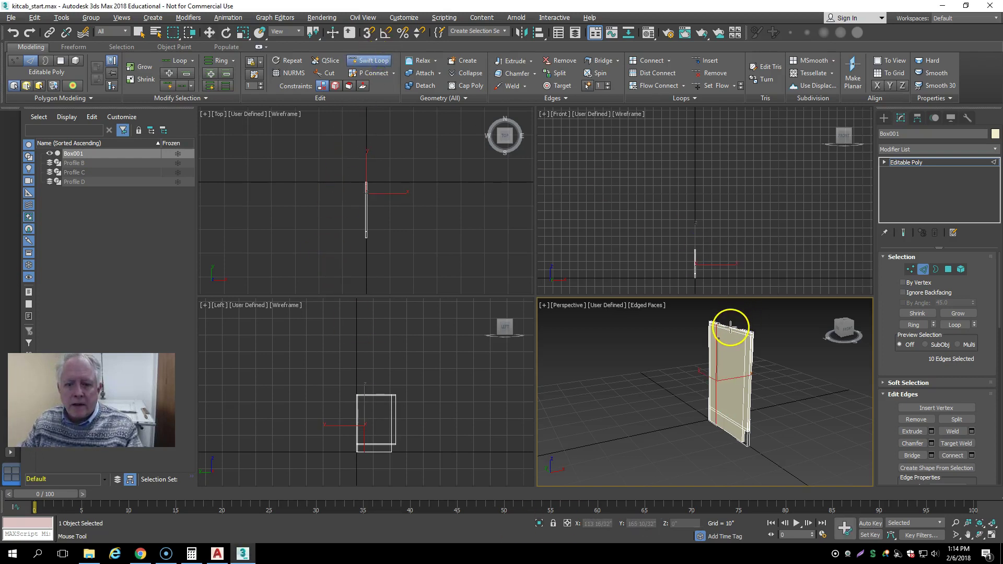
click(731, 329)
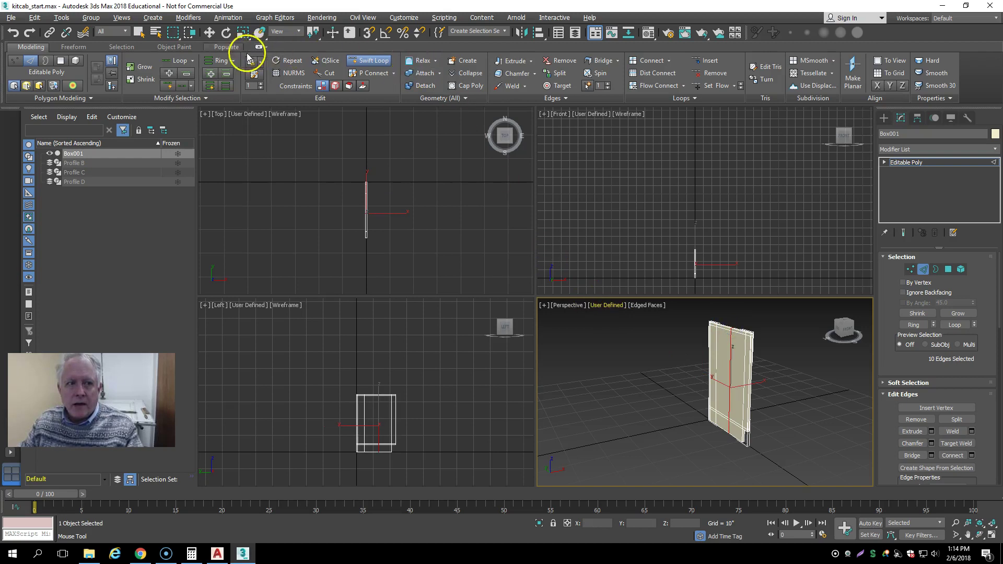
click(209, 32)
text(-)
text(19 16/32")
key(Return)
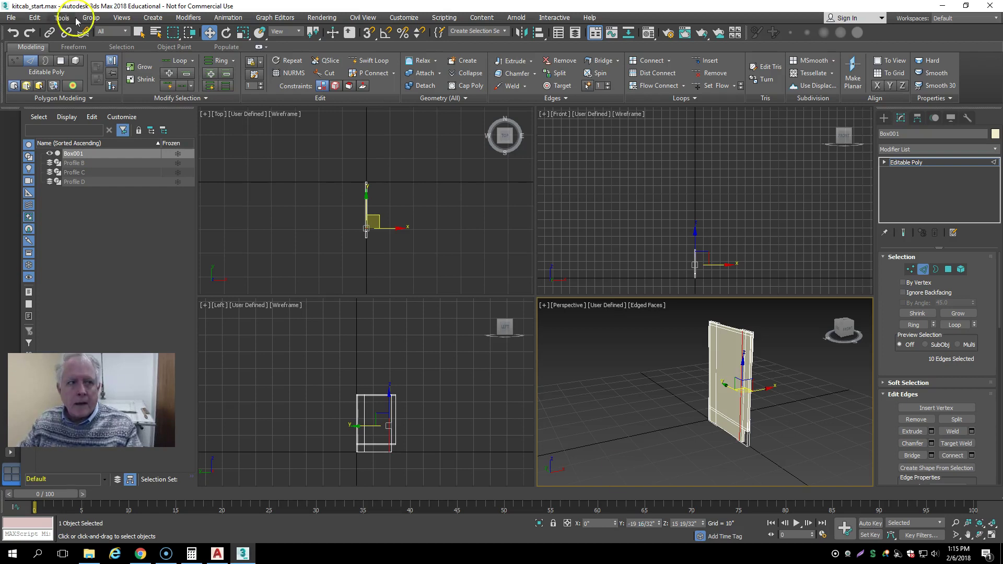
Clone the side panel as a Copy, offset it 17.25" along X, and reselect Box001
click(33, 19)
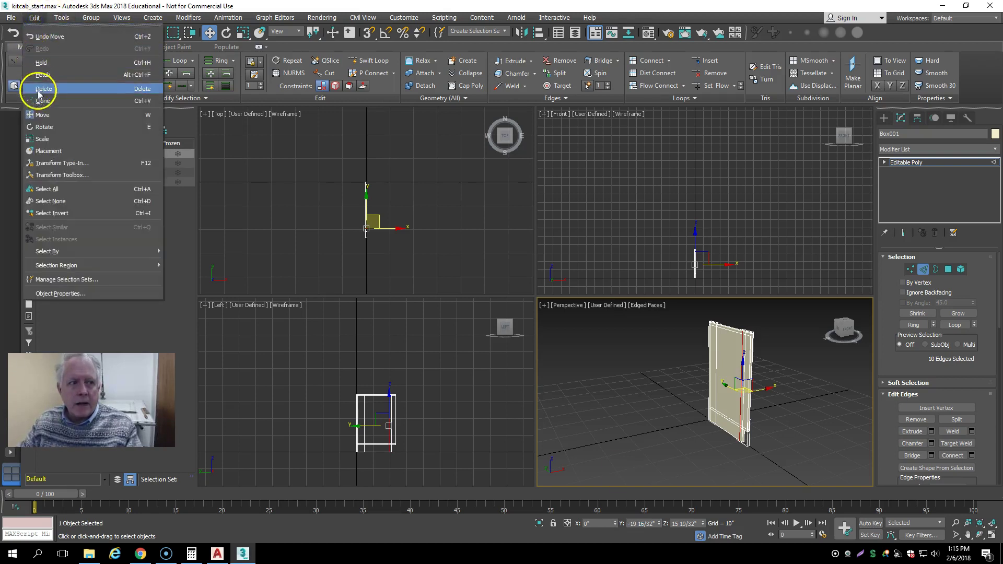
click(40, 96)
click(460, 249)
click(484, 320)
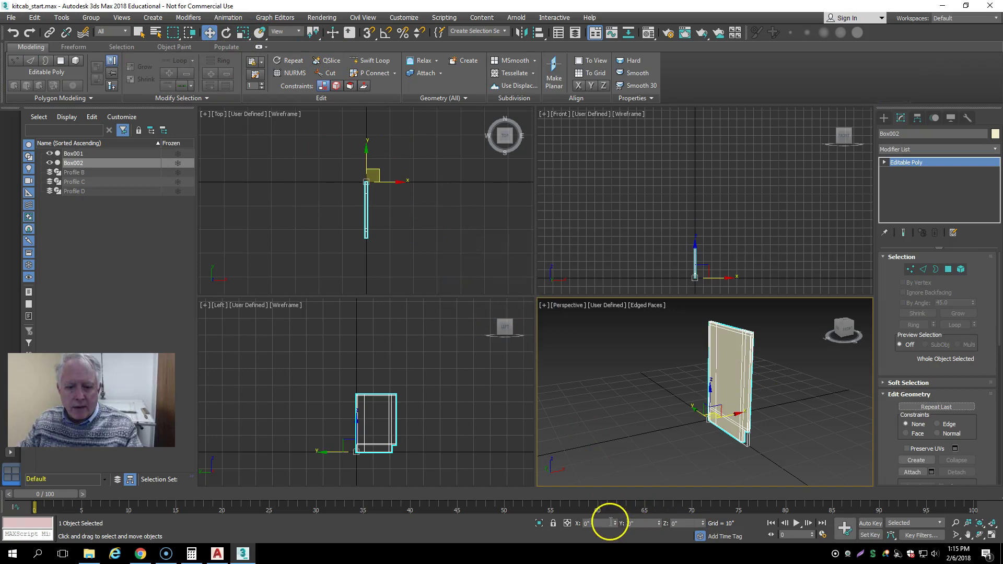
click(567, 524)
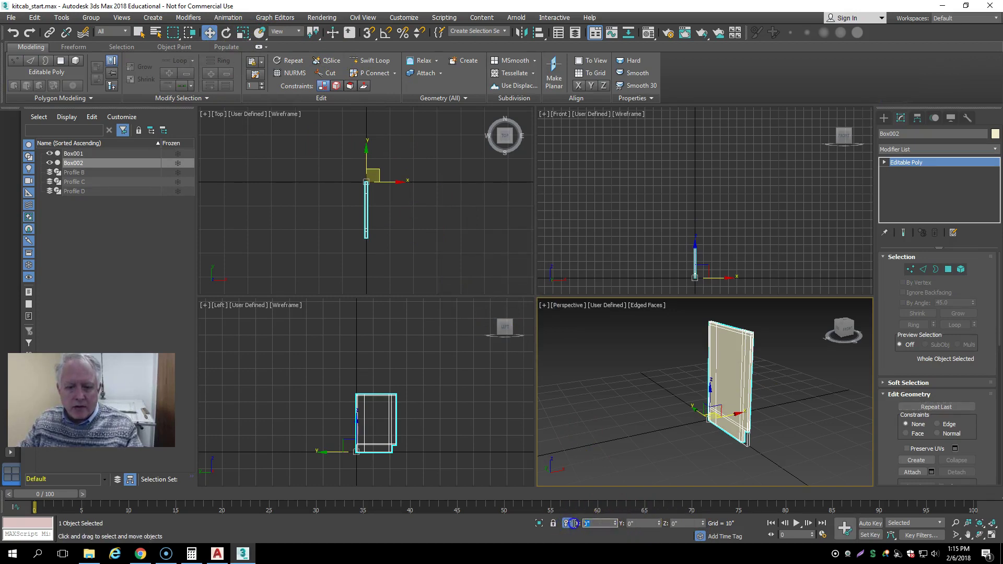
text(17.)
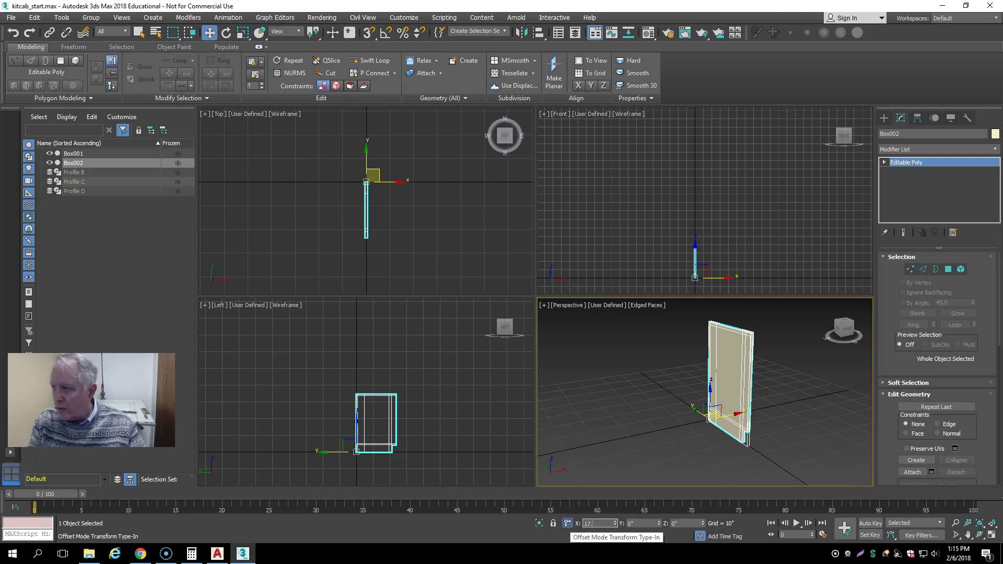
text(25)
key(Return)
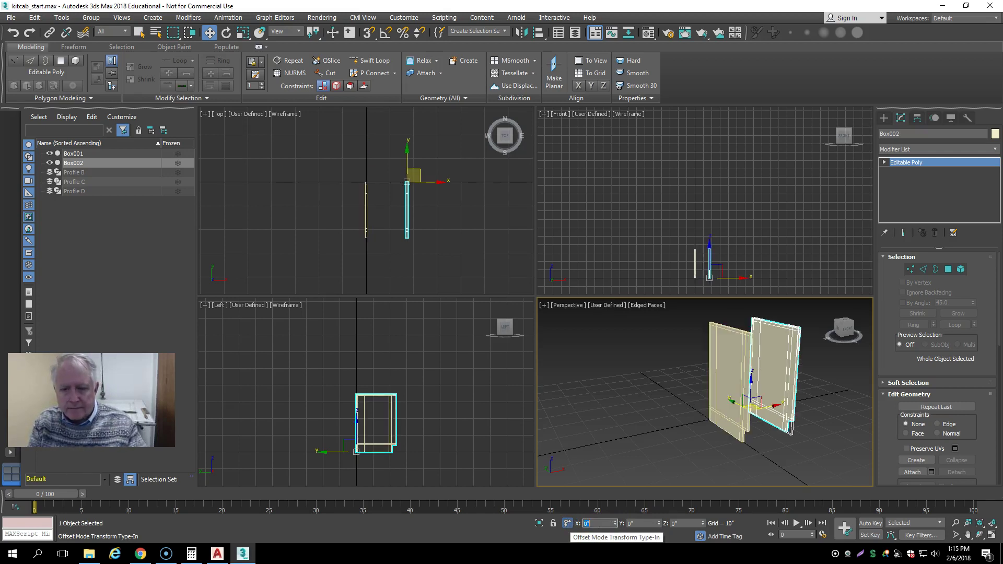
click(716, 345)
Attach Box002 to Box001 so both cabinet sides form one editable poly
click(411, 73)
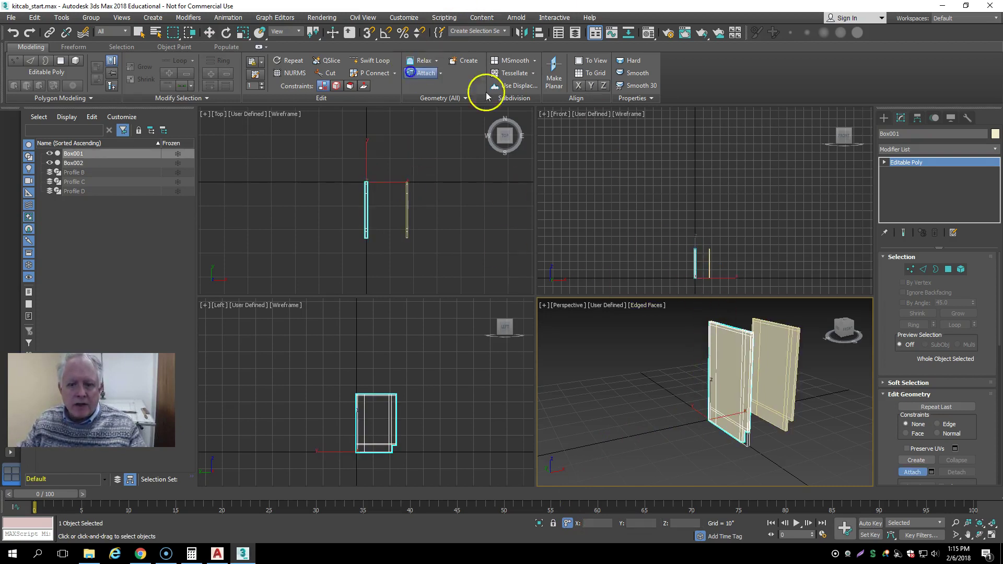
click(780, 332)
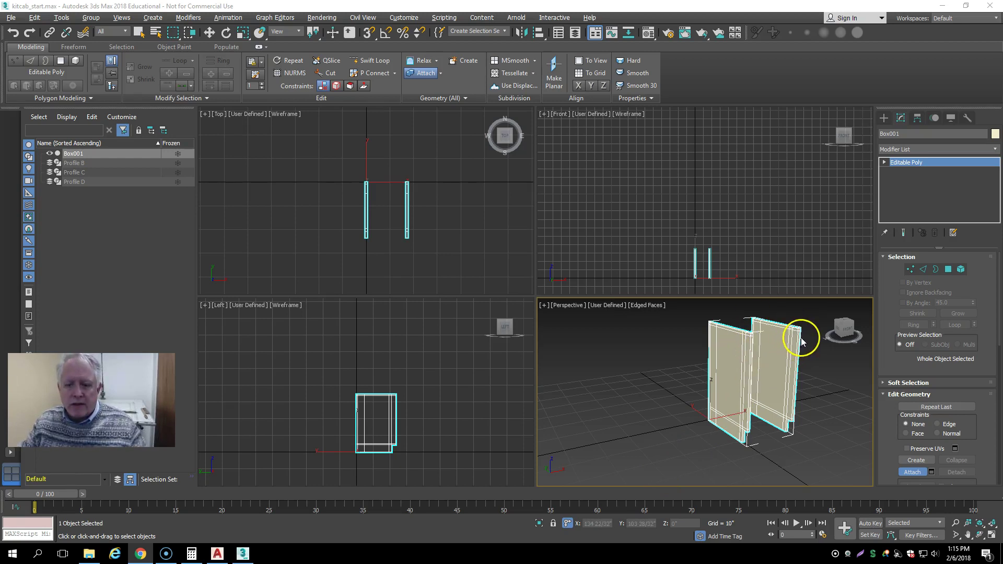
scroll(799, 342, up, 4)
scroll(787, 347, up, 3)
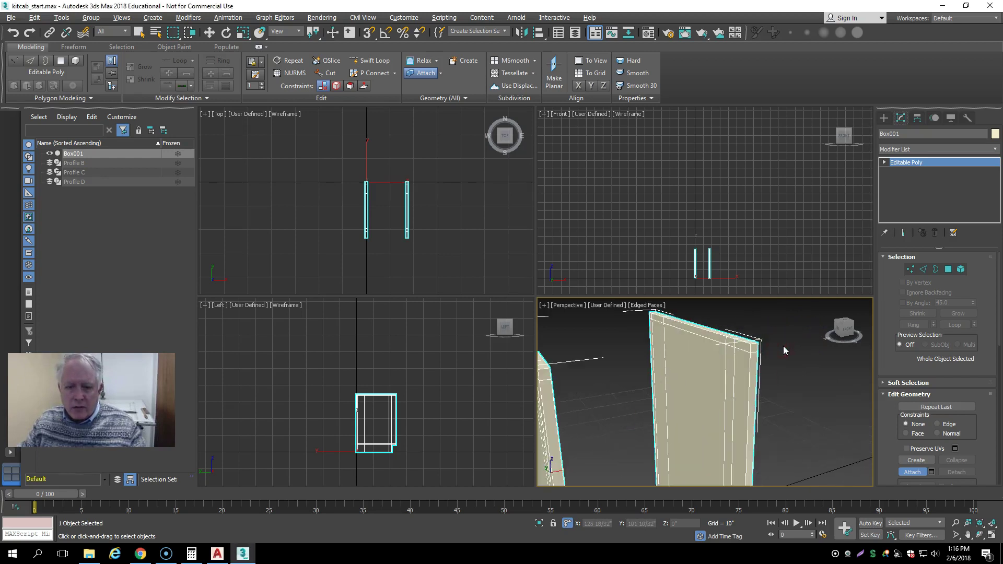
In Polygon mode, select the top polygons of both side panels, including the notch top
click(61, 61)
click(745, 346)
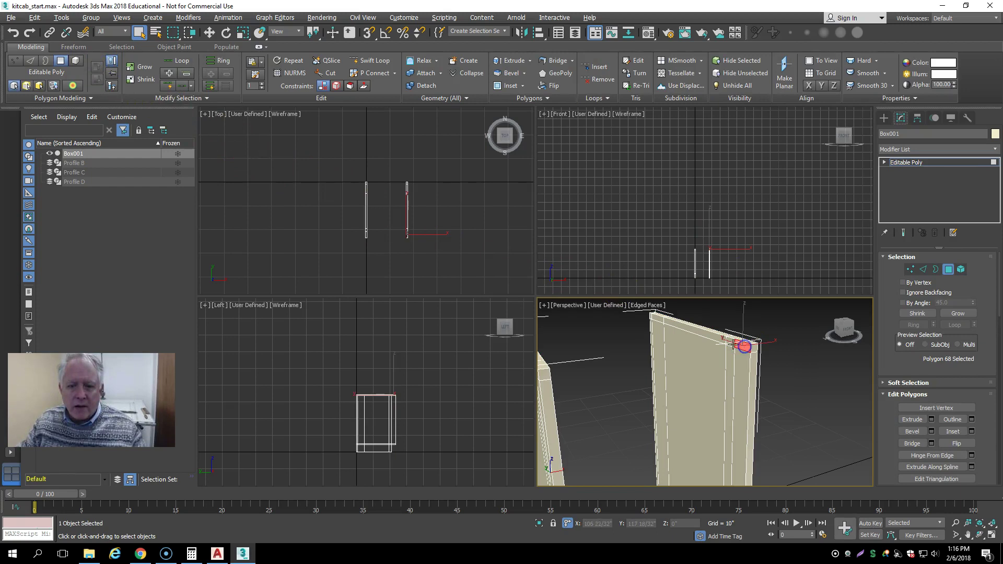
ctrl+click(730, 343)
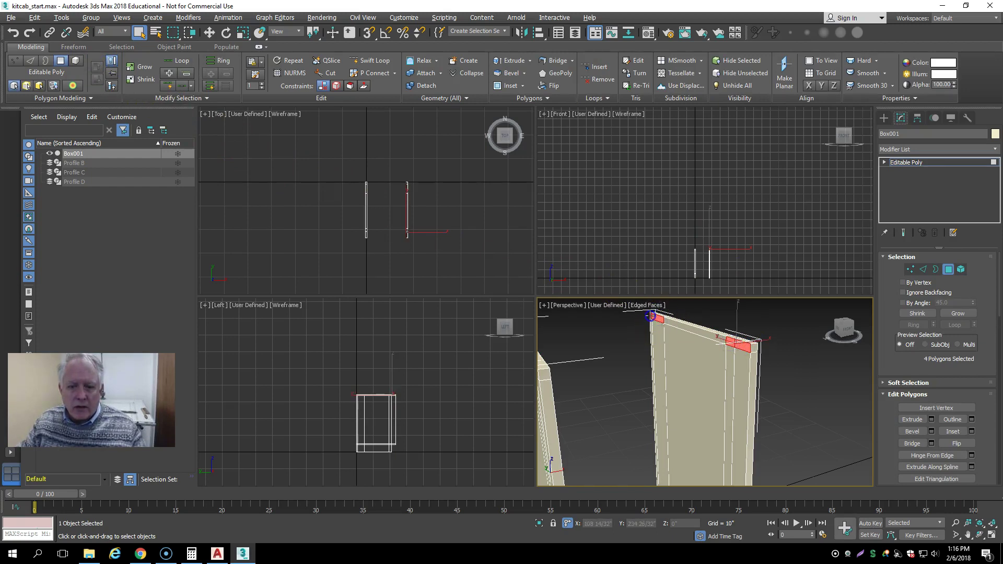
alt+middle_drag(829, 394, 780, 385)
middle_drag(677, 355, 669, 367)
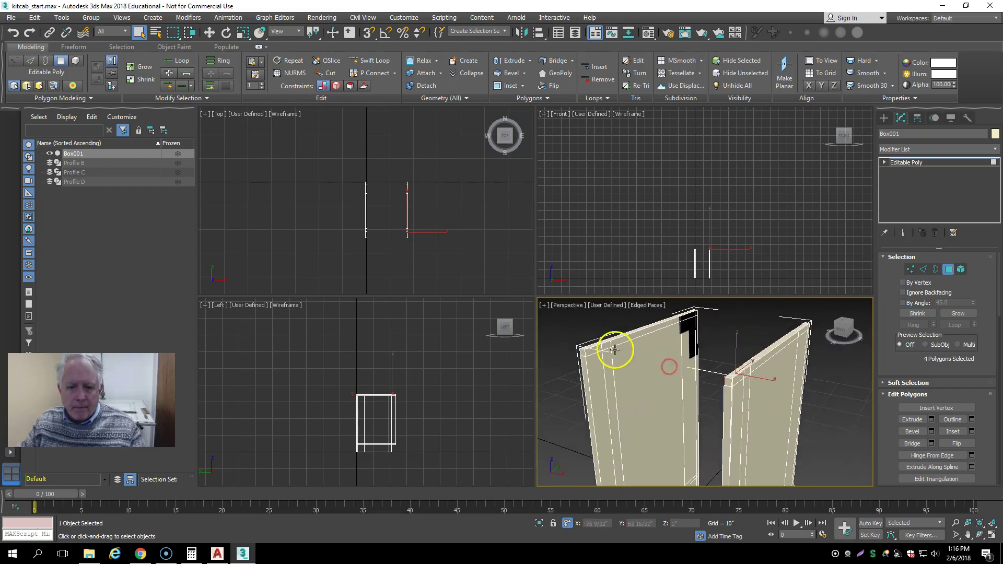
ctrl+click(591, 353)
ctrl+click(608, 346)
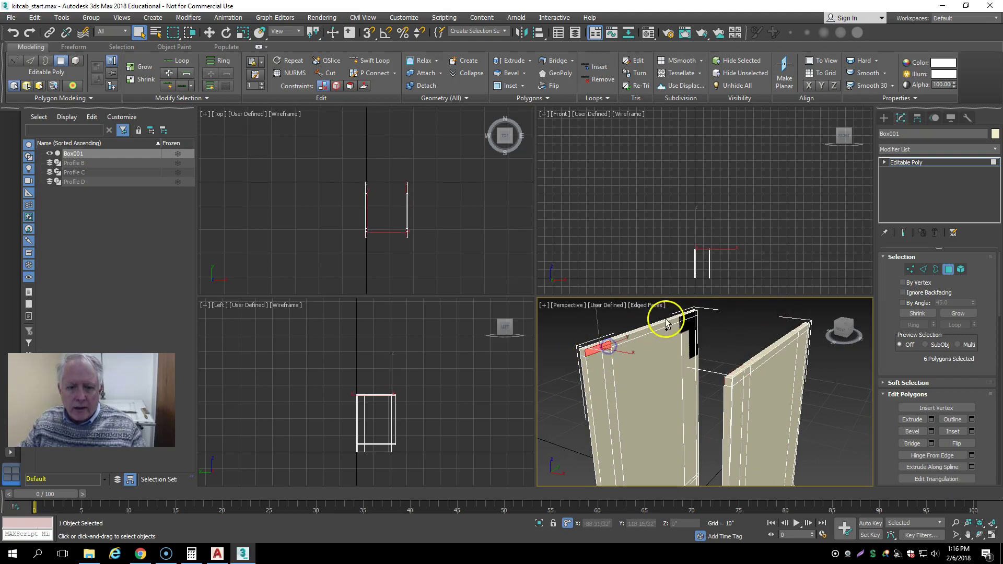
ctrl+click(690, 314)
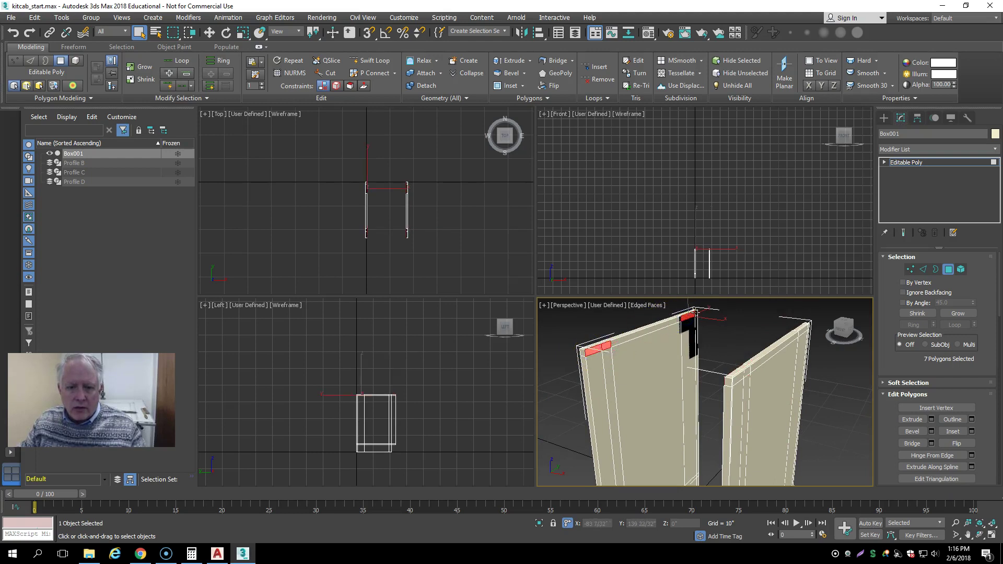
alt+middle_drag(757, 389, 828, 398)
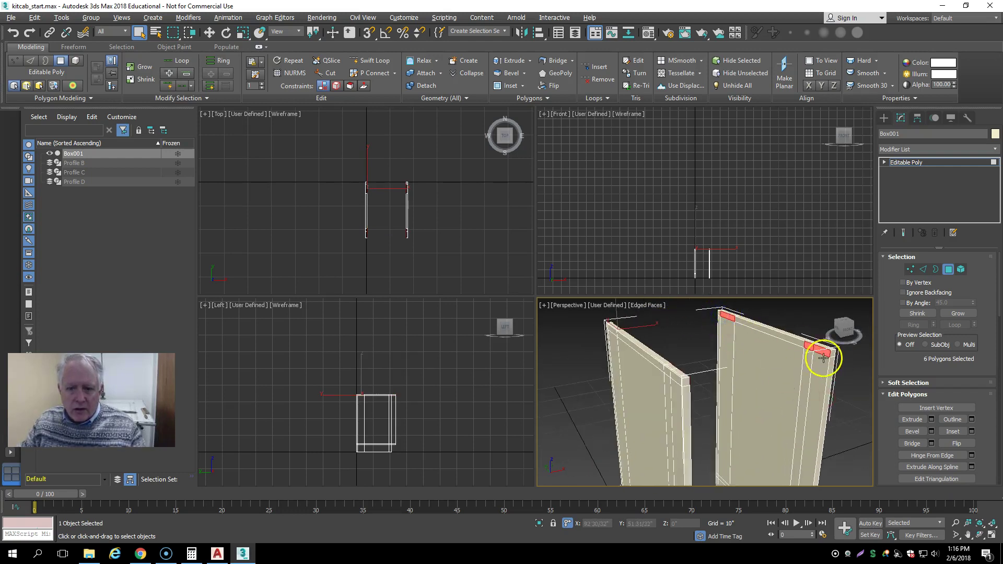
alt+middle_drag(795, 398, 721, 416)
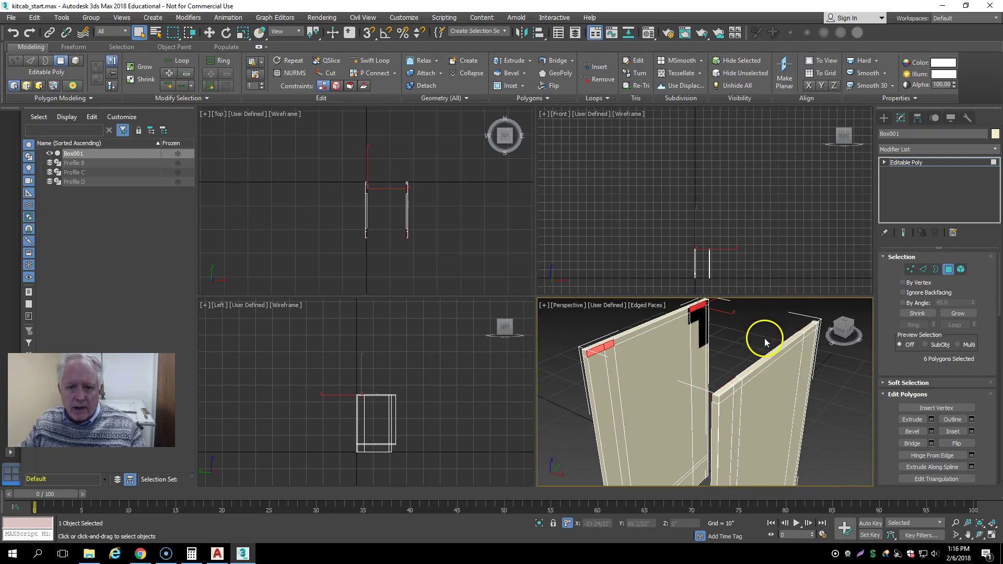
Toggle Shadows in the viewport shading options
click(621, 306)
mouse_move(721, 375)
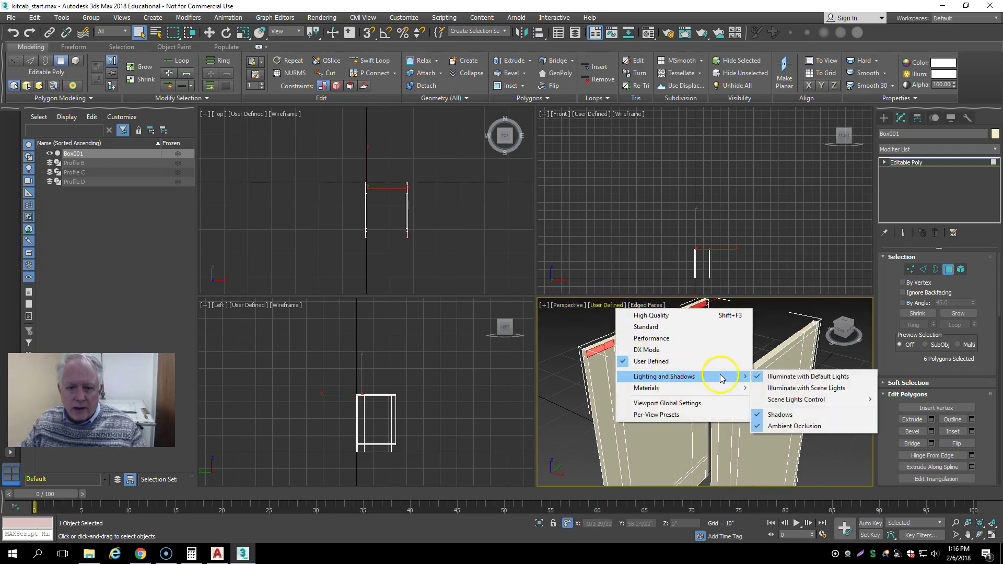
click(774, 416)
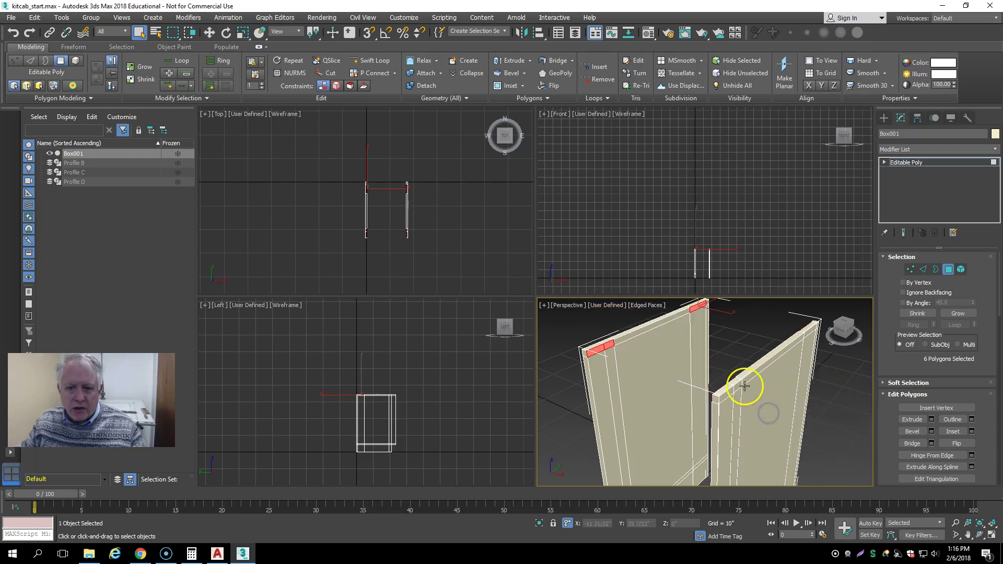
Bridge the selected top polygons into two rails, then deselect
alt+middle_drag(744, 386, 781, 397)
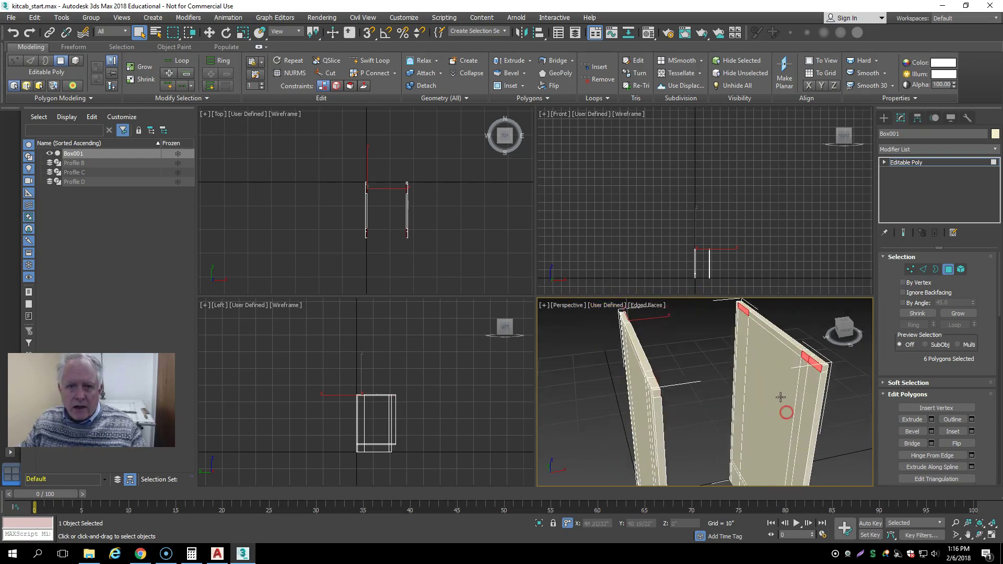
click(550, 63)
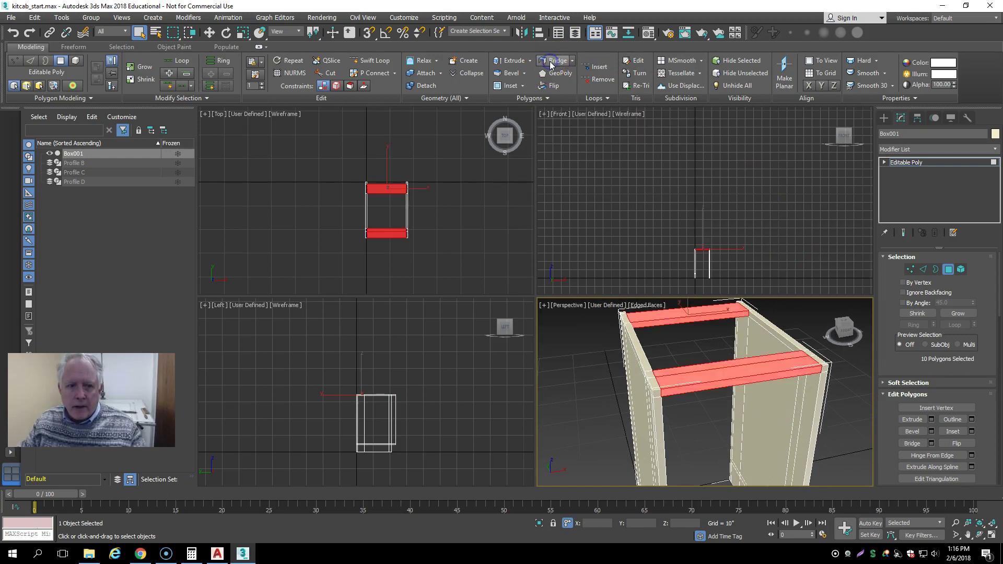
click(818, 322)
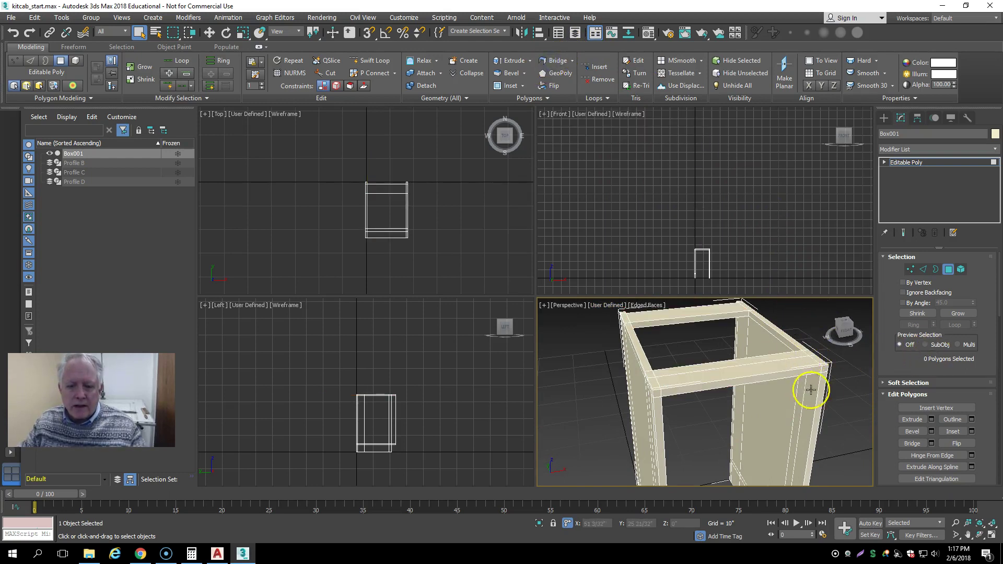
Turn on Step Mode and select the inner-face polygon strip up the right back edge
scroll(811, 390, down, 5)
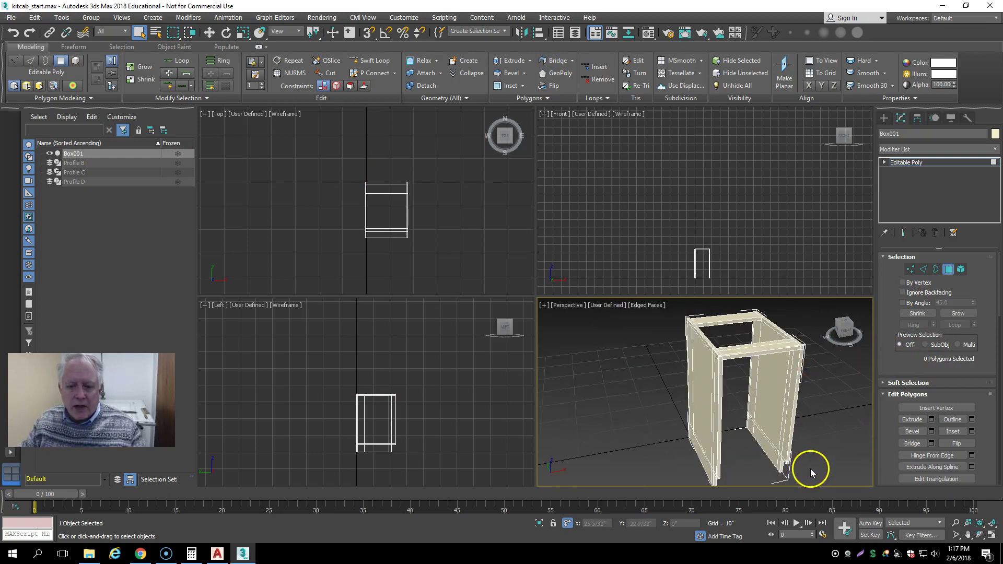
alt+middle_drag(805, 468, 713, 425)
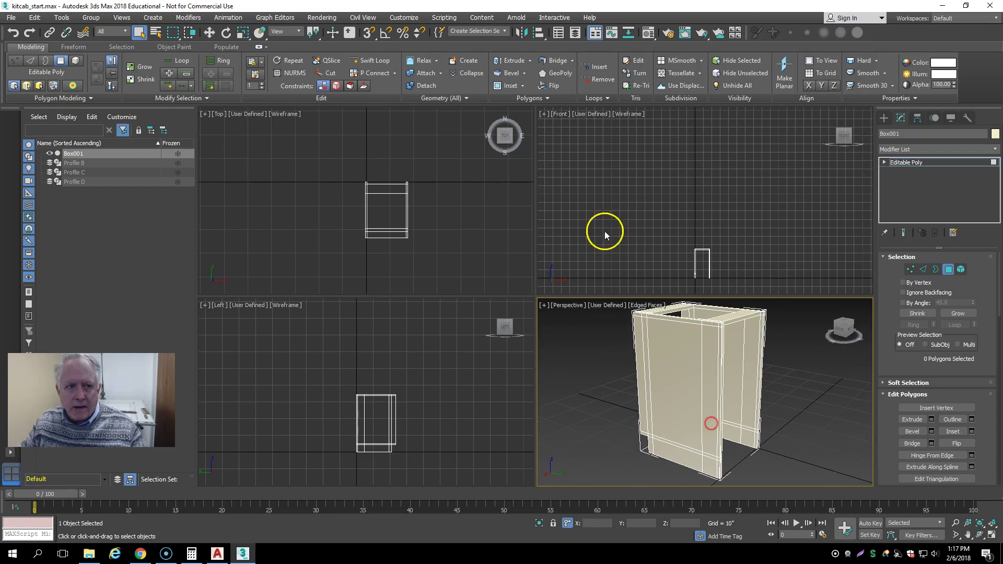
click(207, 99)
click(221, 134)
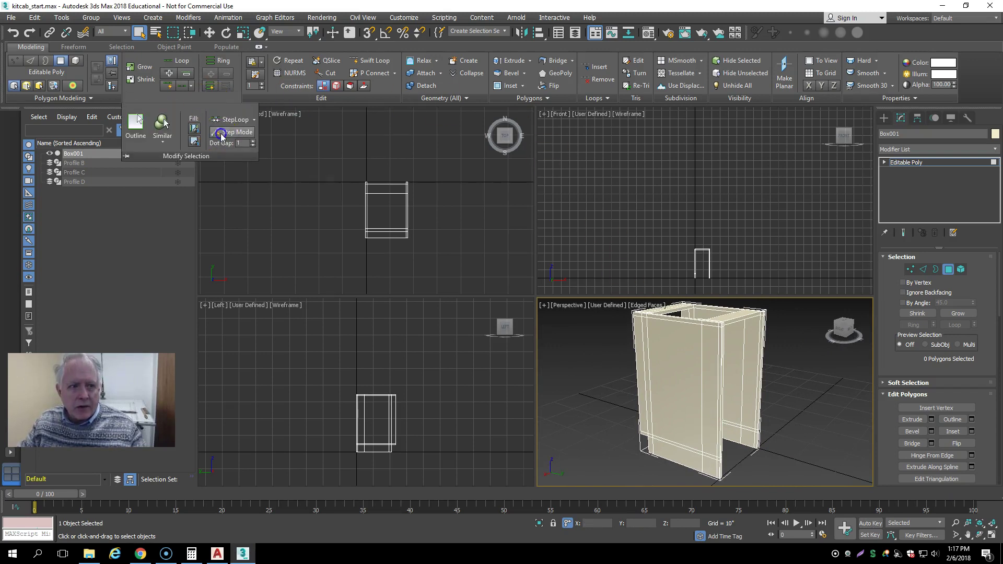
click(757, 438)
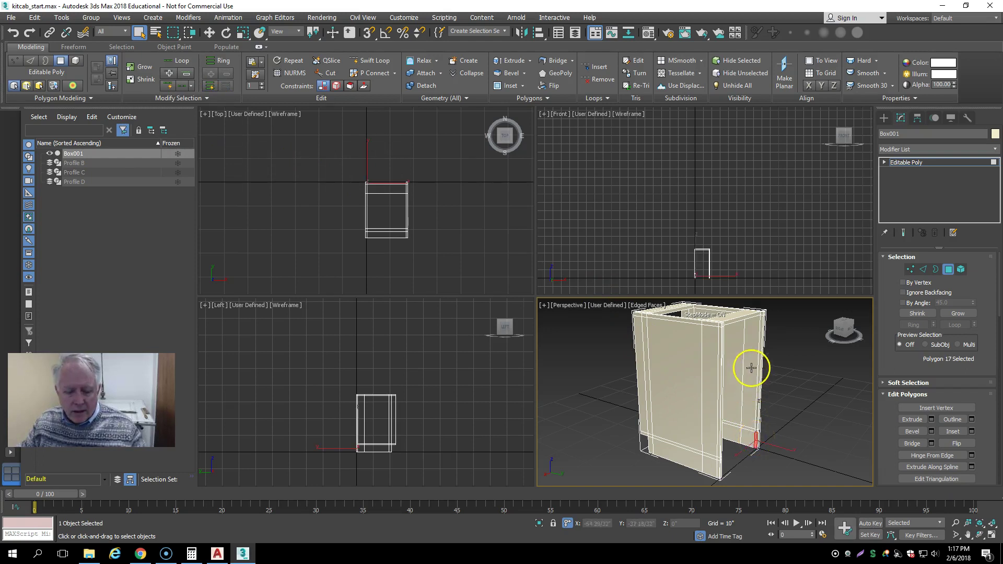
shift+click(762, 314)
Add the left edge strip and bridge both strips into a back panel
alt+middle_drag(844, 428, 732, 432)
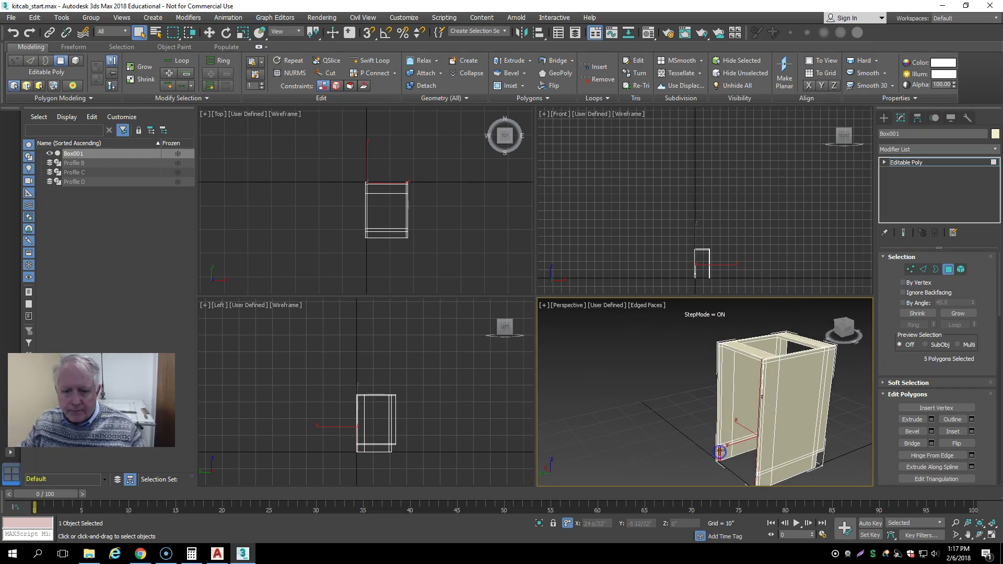
shift+click(720, 346)
alt+middle_drag(721, 434, 810, 435)
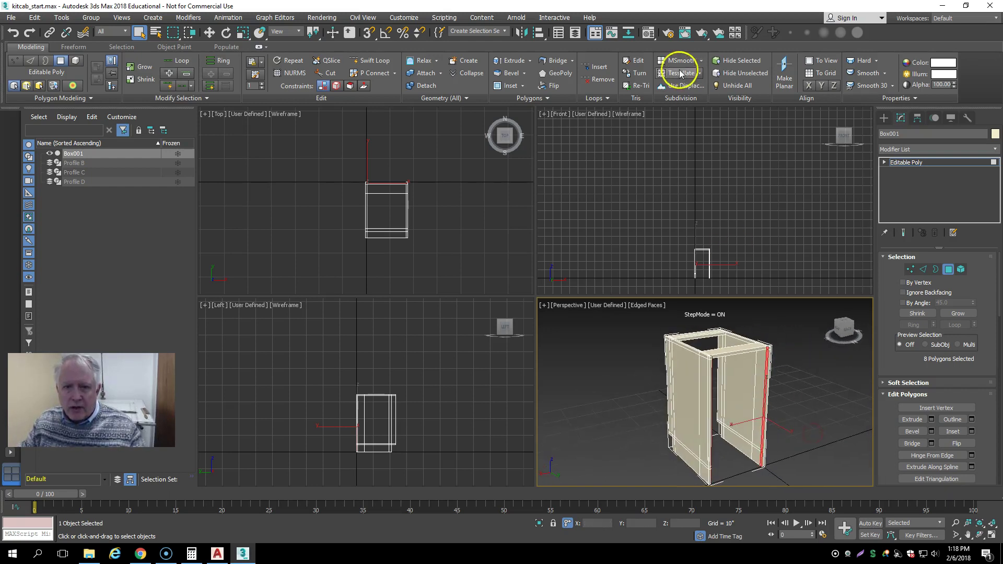
click(548, 62)
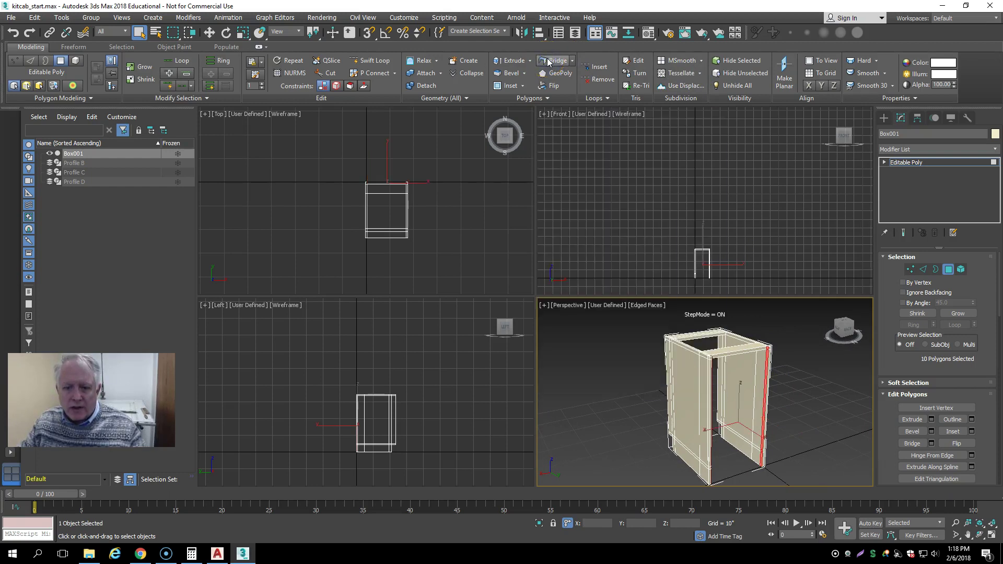
click(549, 61)
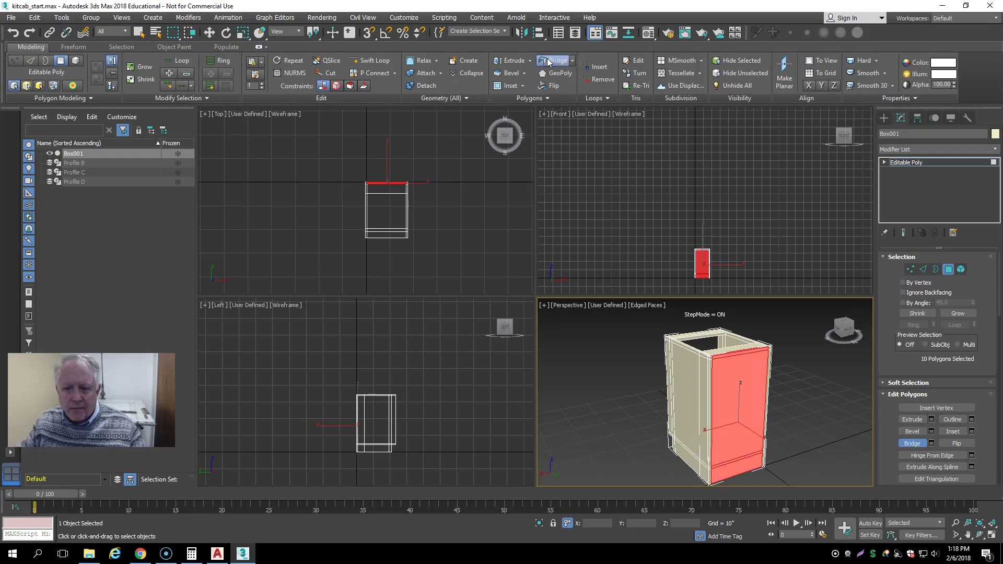
click(913, 445)
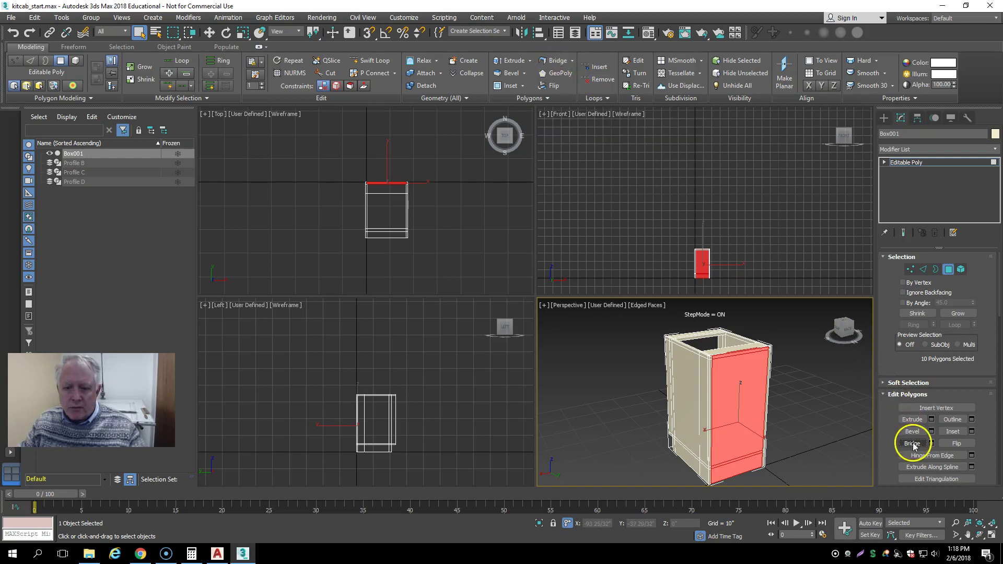
Select the loop of inner ledge polygons for the shelf
alt+middle_drag(812, 390, 746, 387)
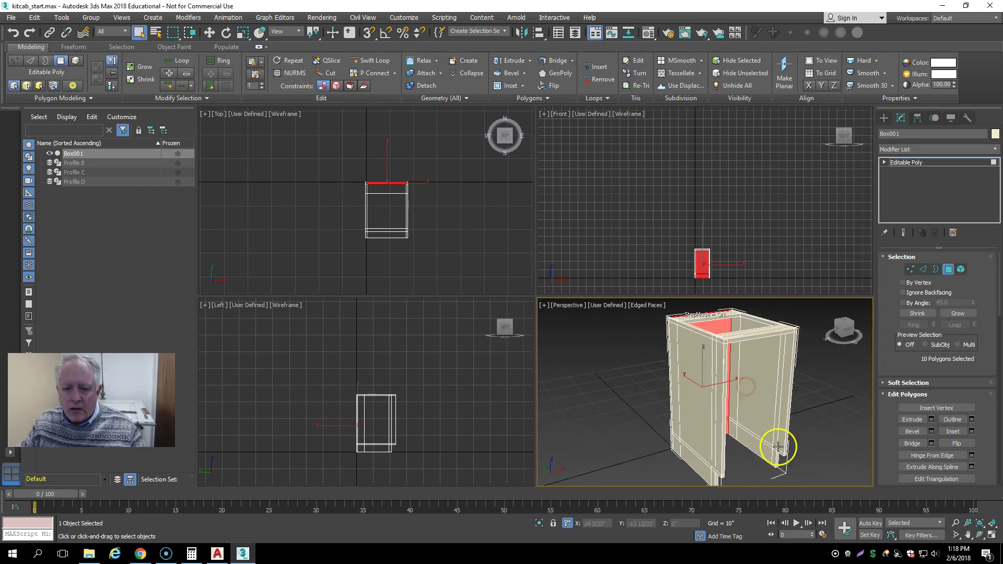
scroll(778, 446, up, 5)
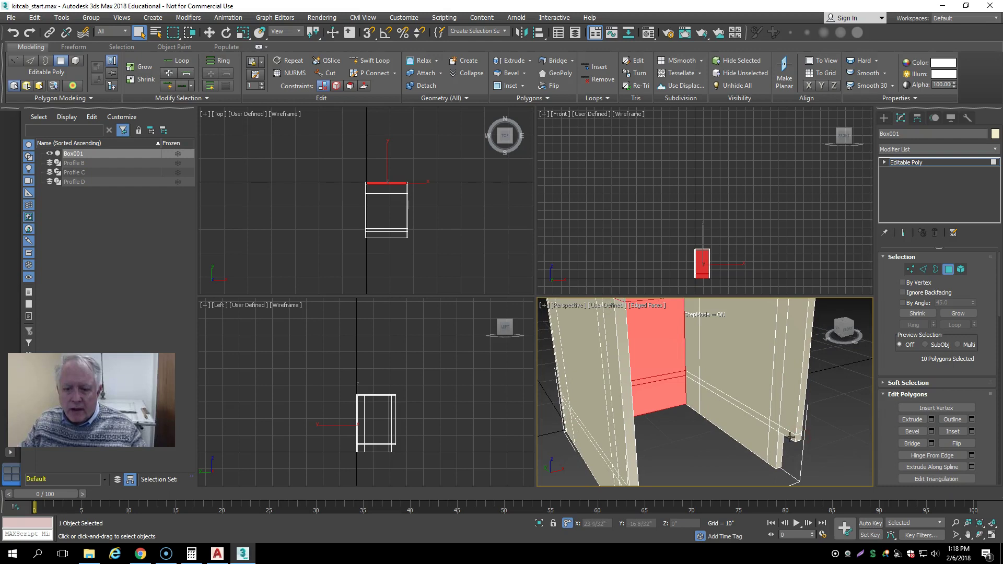
click(790, 435)
alt+middle_drag(795, 436, 730, 446)
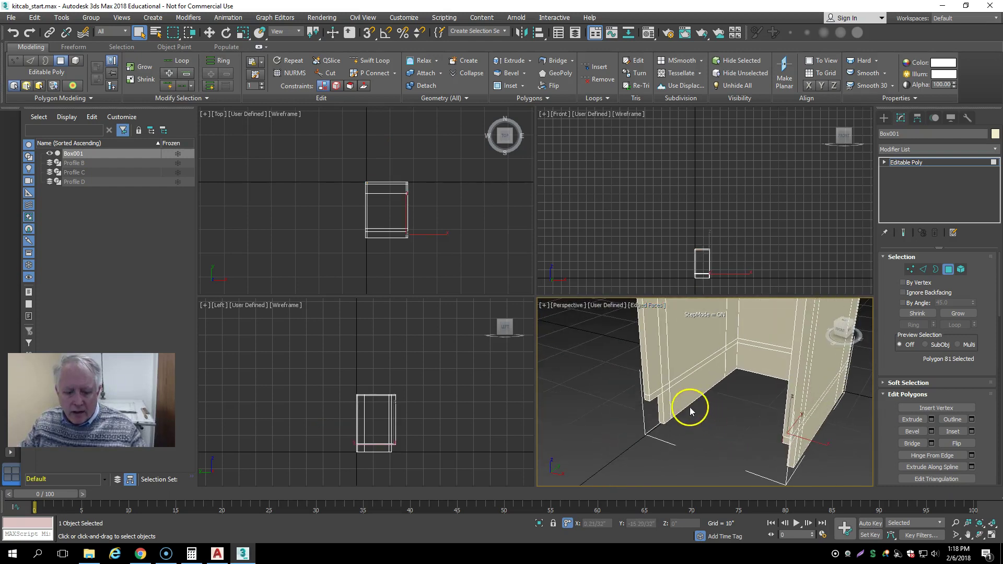
shift+click(656, 394)
alt+middle_drag(749, 440, 783, 445)
Drop the back ledge polygon and bridge the ledge into a shelf
alt+click(775, 349)
click(913, 443)
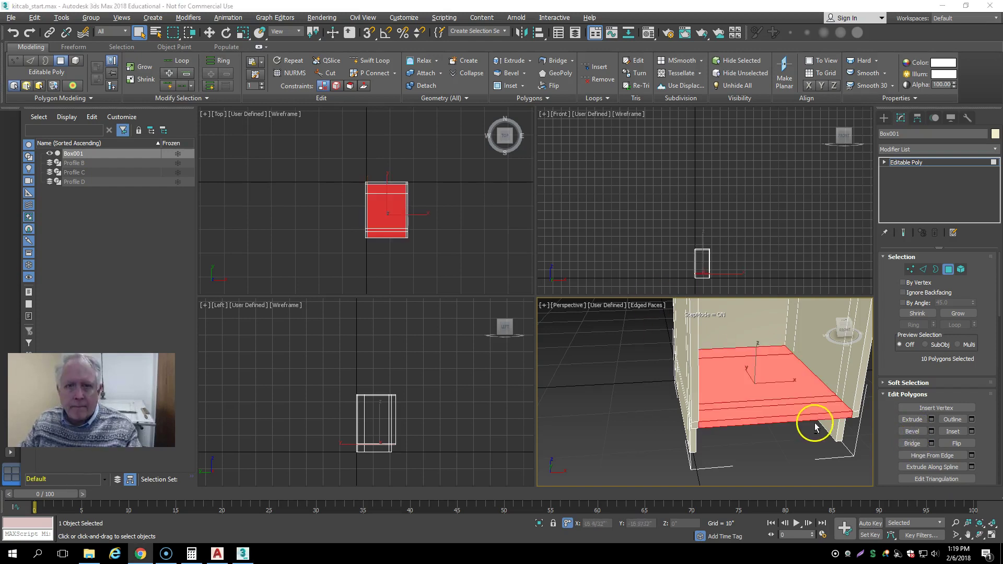
click(180, 97)
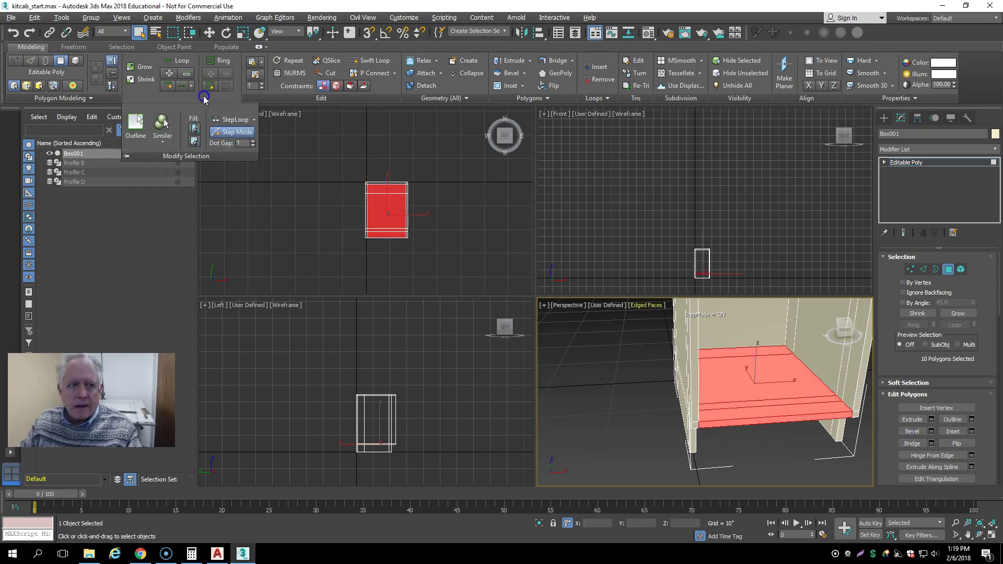
Extrude the bottom leg faces down by a Height of 3/4
click(694, 445)
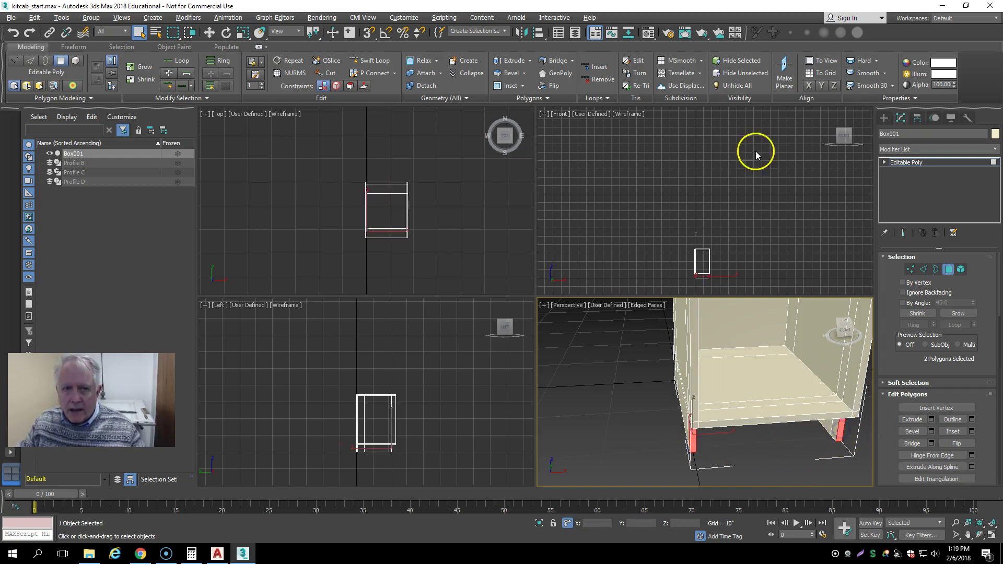
click(514, 63)
click(711, 427)
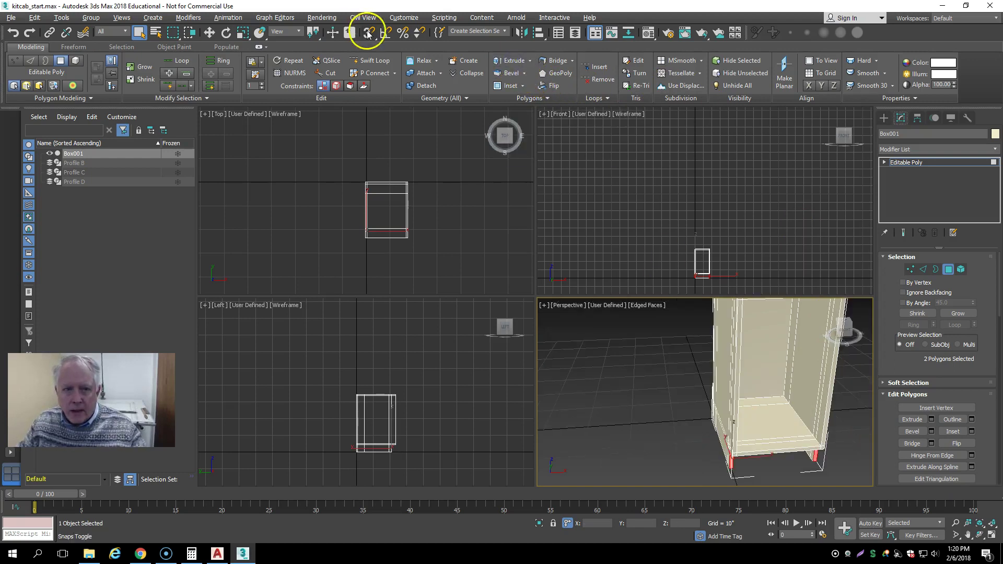
click(506, 66)
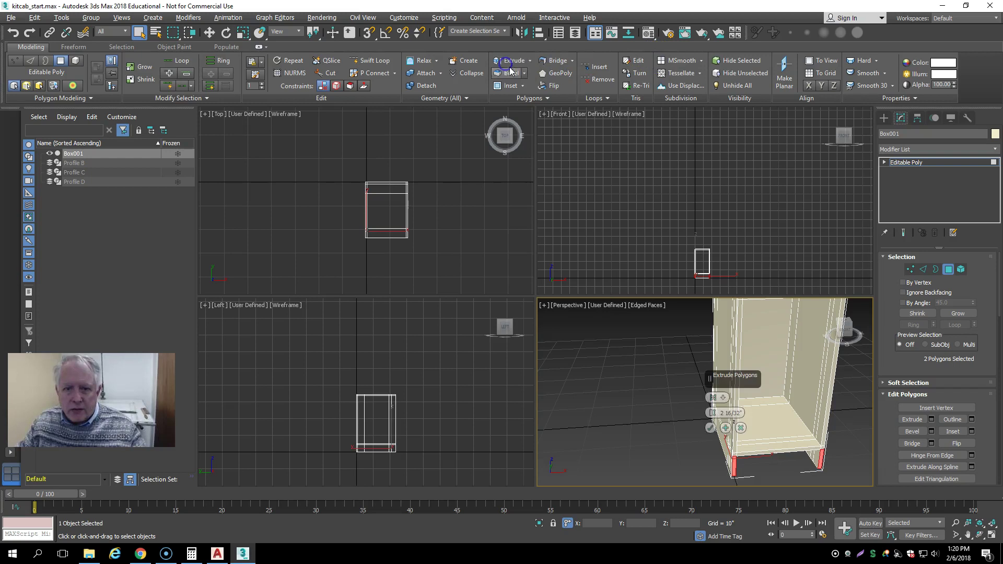
click(710, 427)
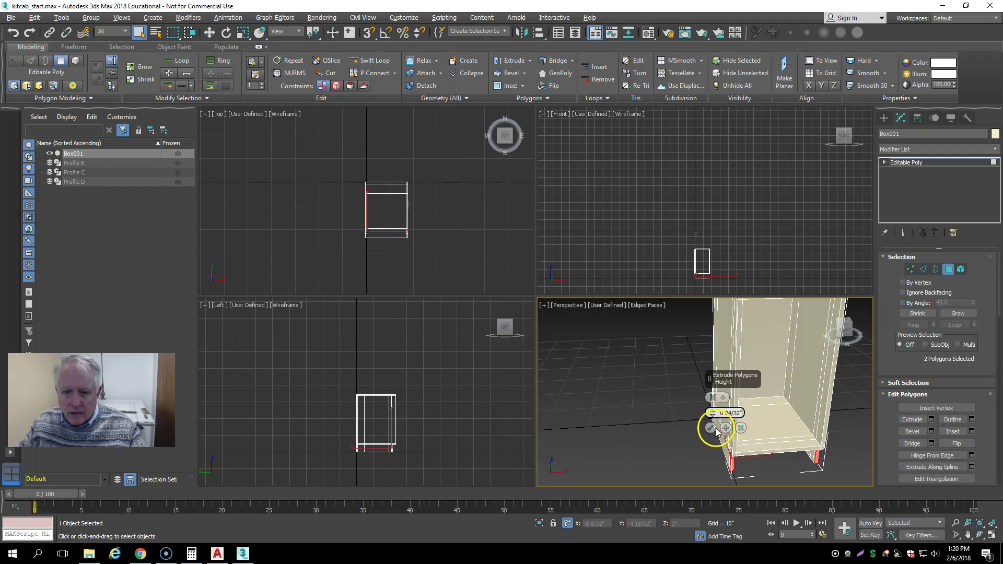
Select the inner faces of both front legs
alt+middle_drag(833, 465, 731, 440)
scroll(731, 440, up, 2)
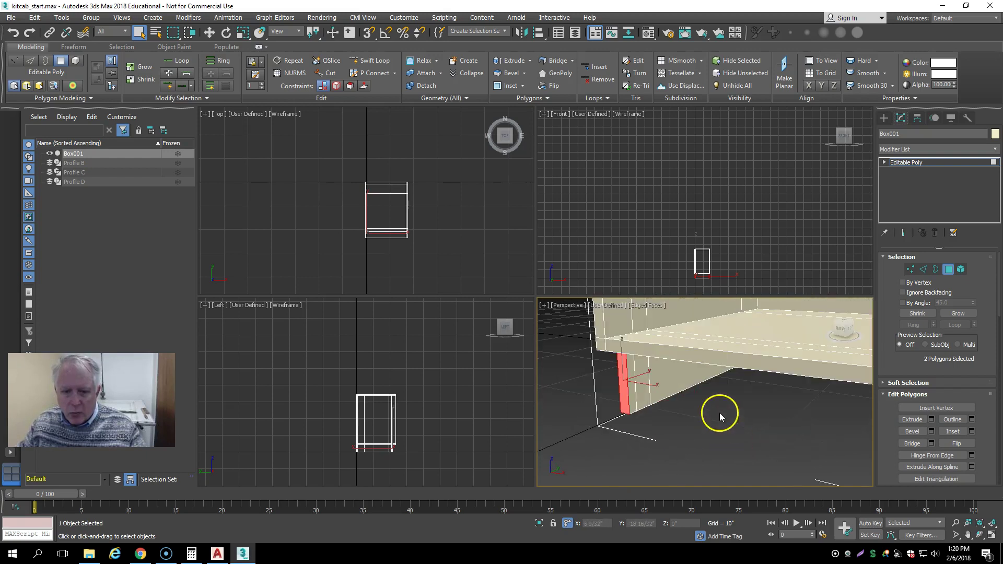
scroll(719, 413, down, 2)
click(672, 402)
alt+middle_drag(692, 428, 773, 410)
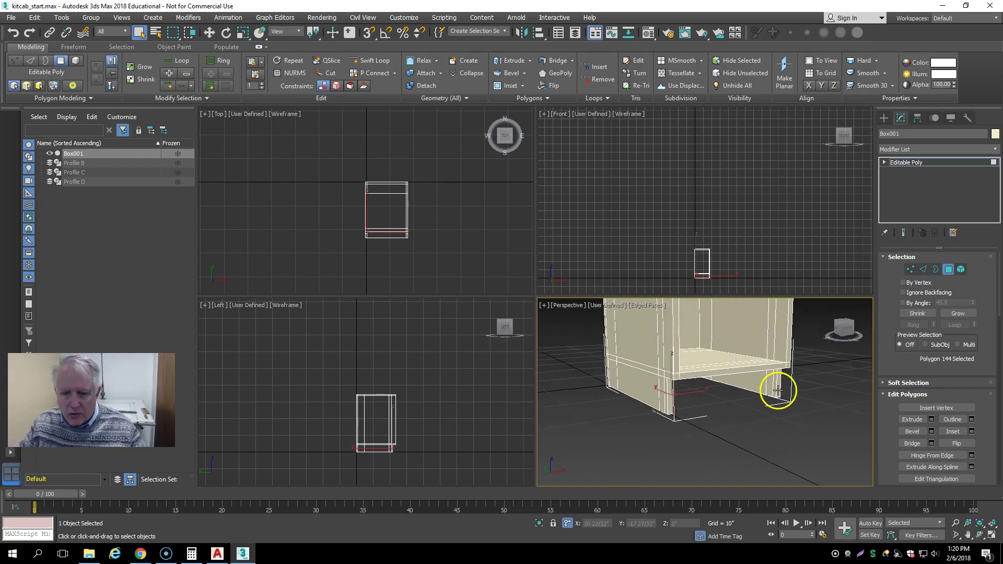
click(775, 390)
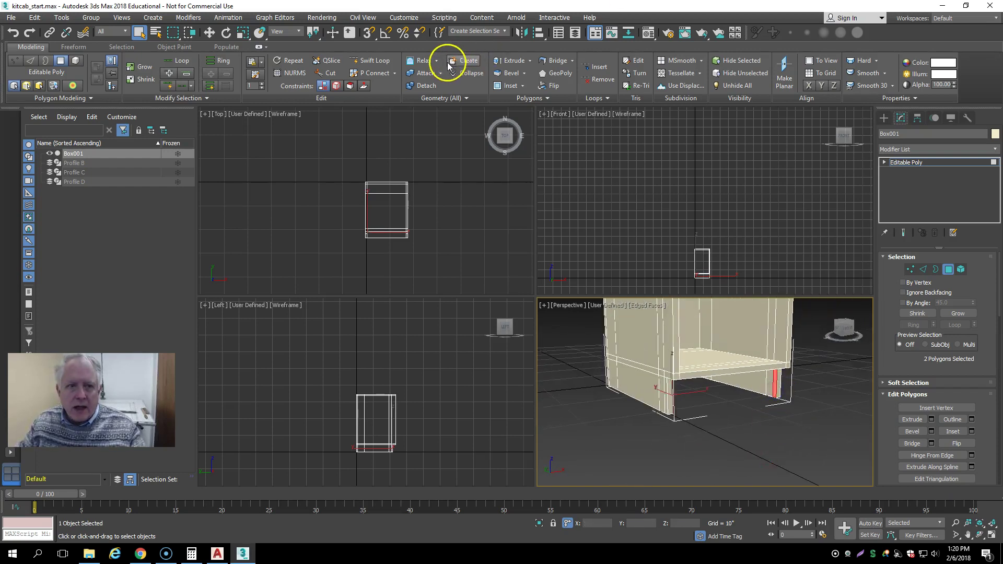
Bridge the two front leg faces into a toe-kick panel and clear the selection
click(551, 63)
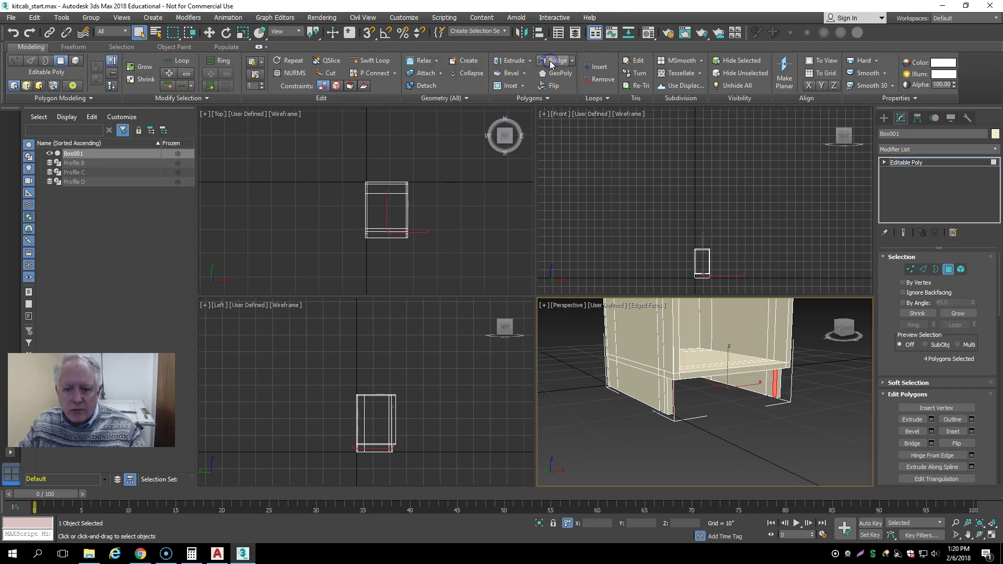
click(912, 444)
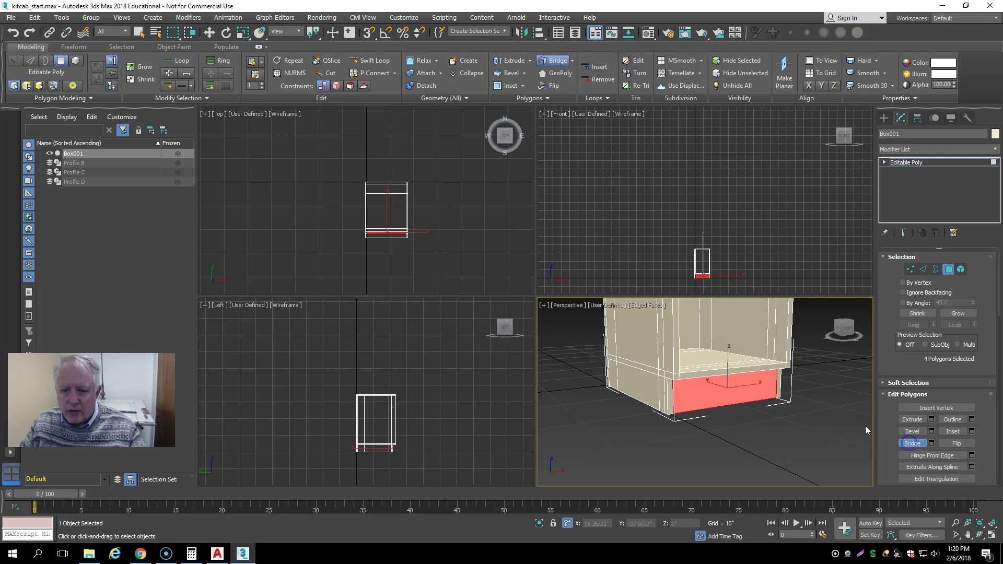
click(835, 421)
alt+middle_drag(836, 421, 798, 425)
Turn on Loop Mode and select the cabinet's side face
scroll(795, 425, up, 5)
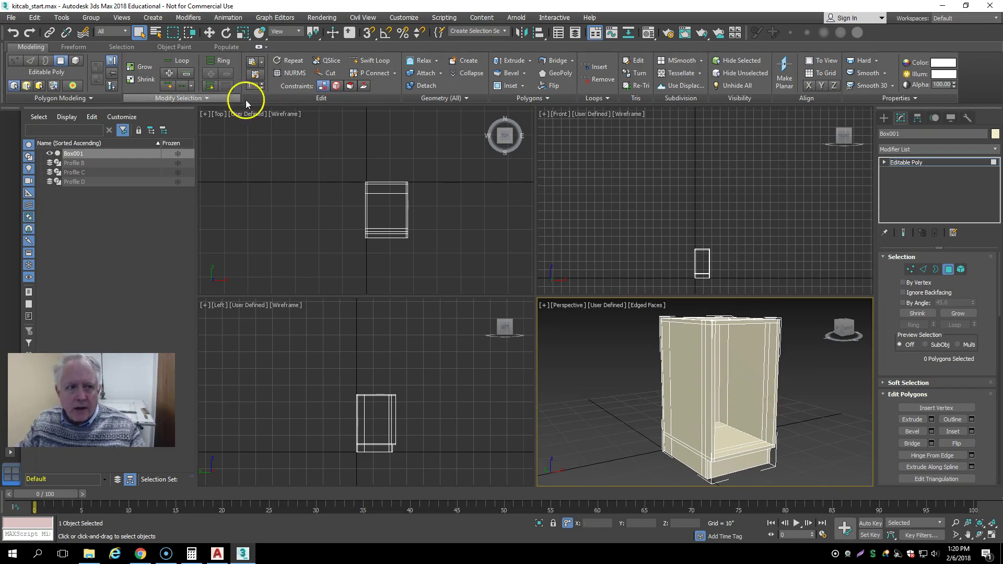
click(168, 87)
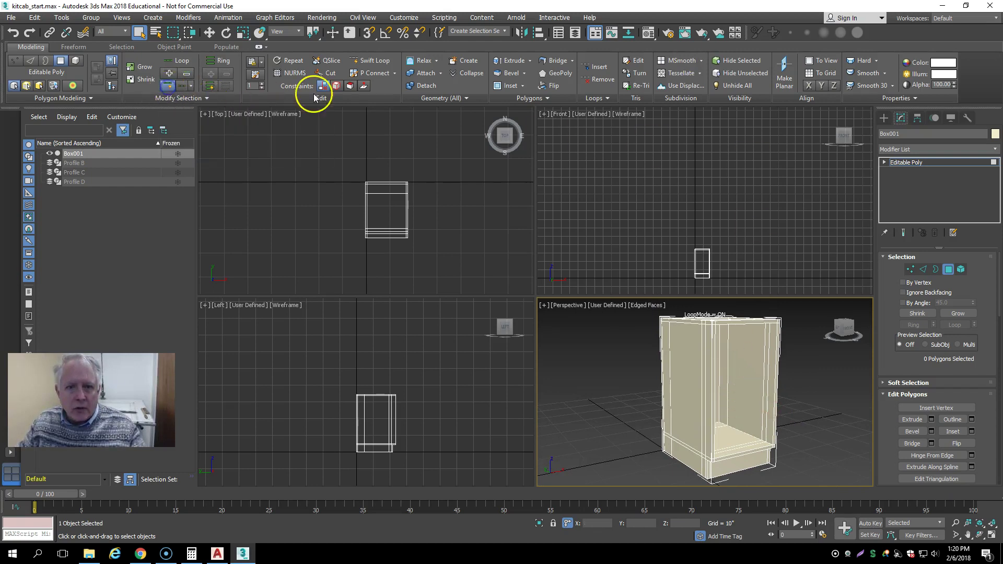
click(670, 347)
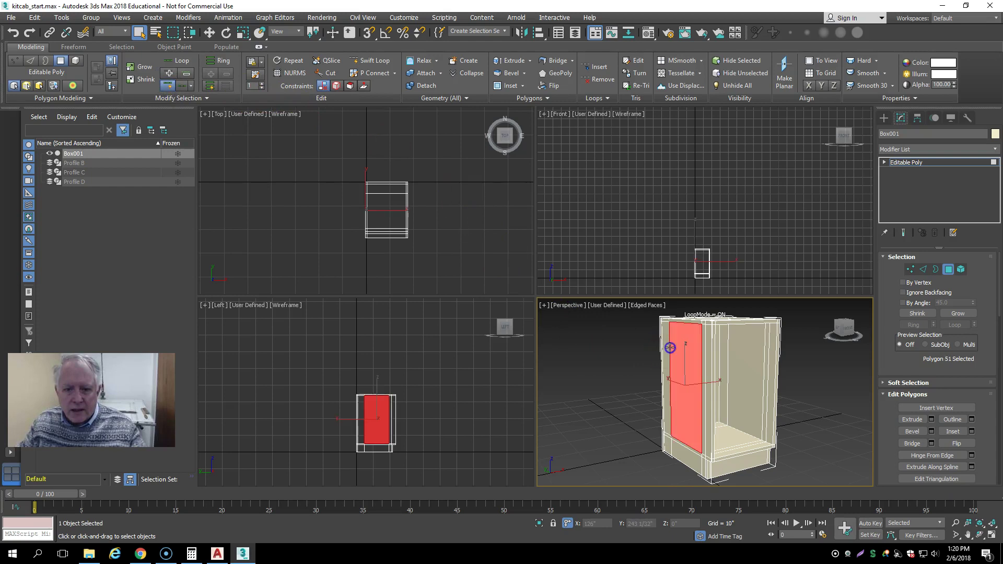
In Edge mode, select the two vertical side edges and remove them with Loops > Remove
click(31, 60)
click(671, 341)
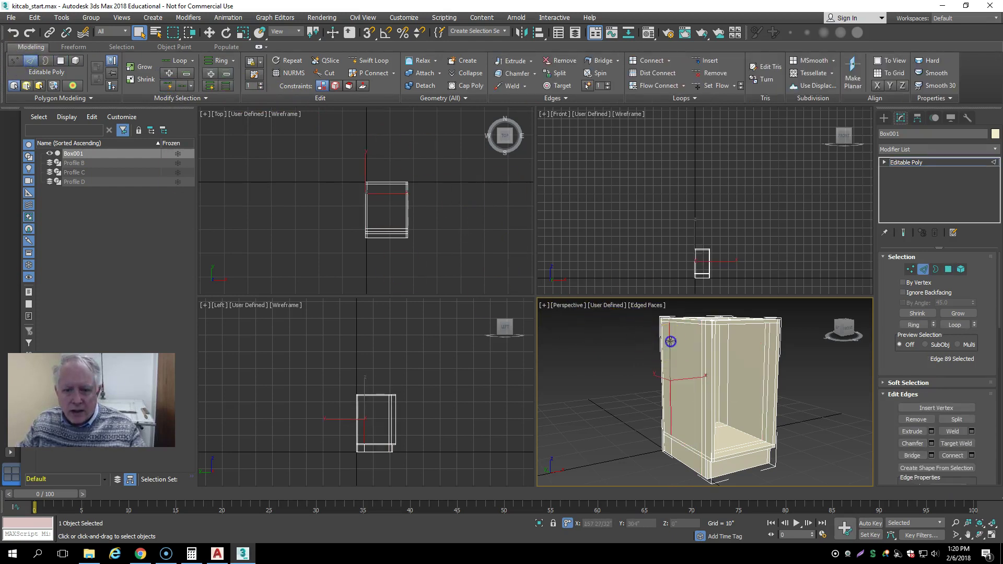
click(711, 73)
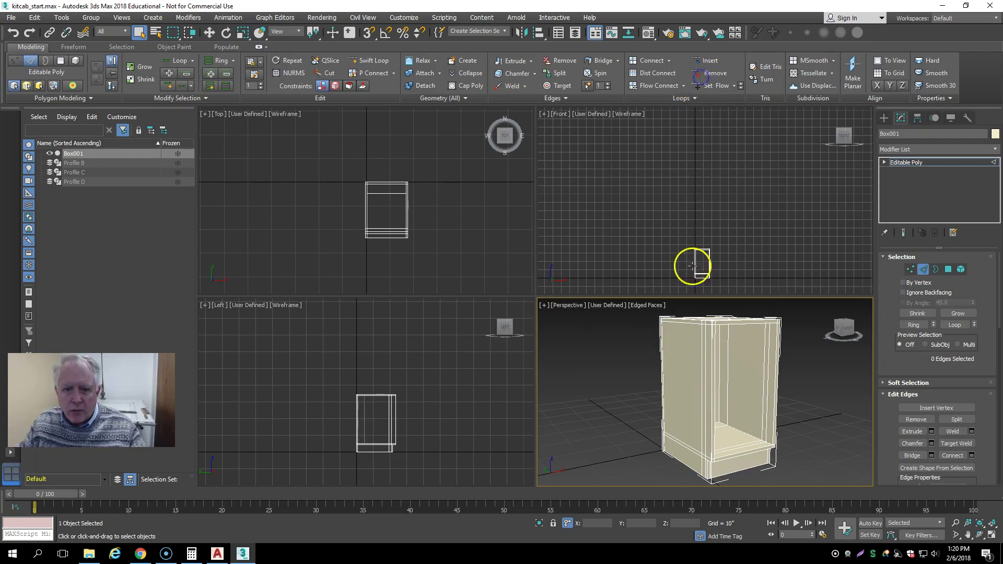
click(678, 323)
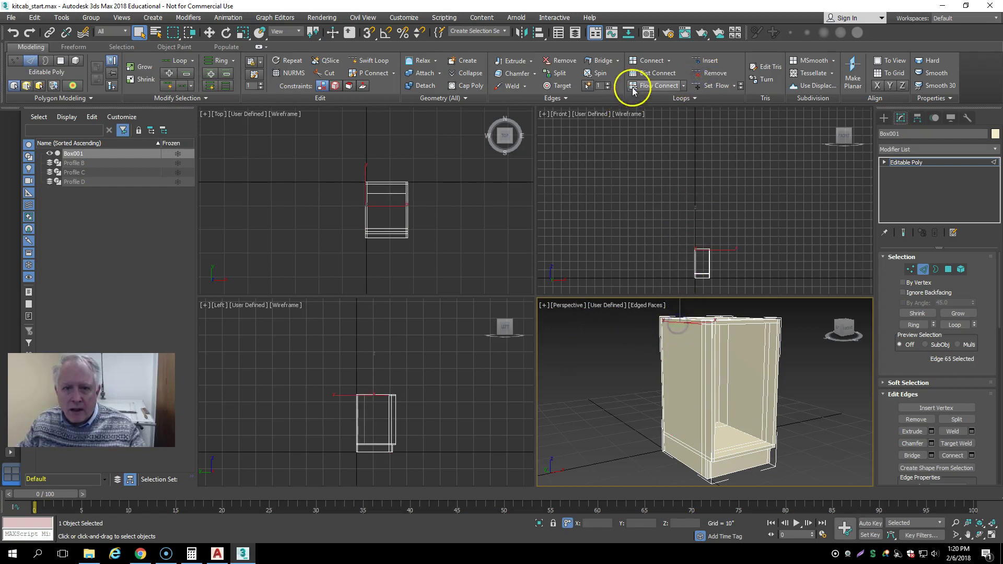
click(683, 441)
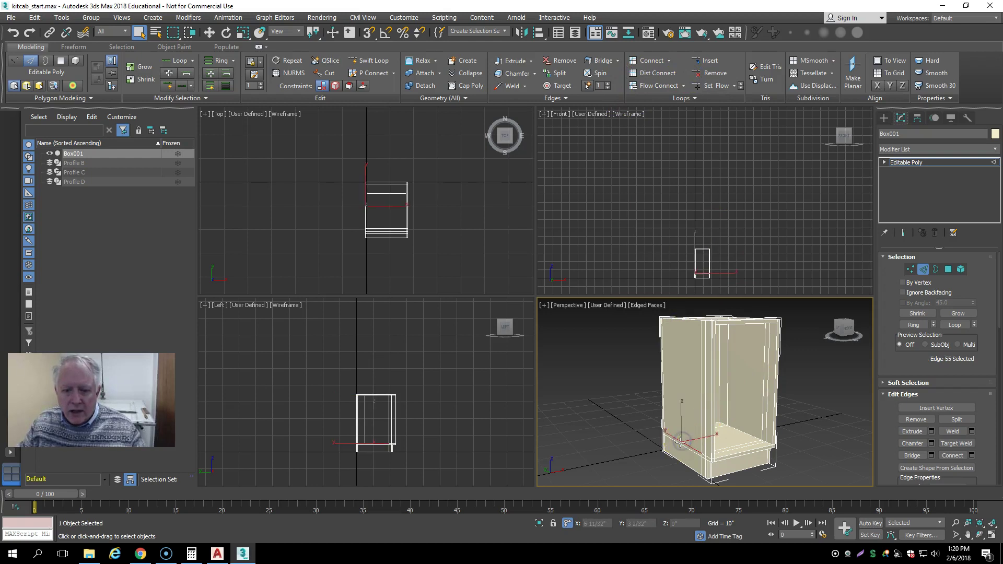
ctrl+click(702, 381)
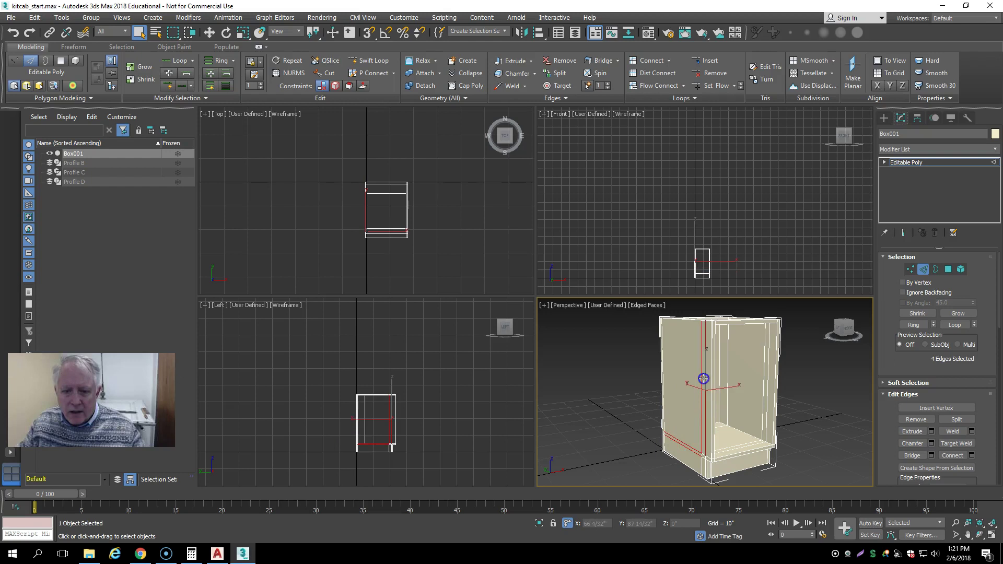
click(656, 73)
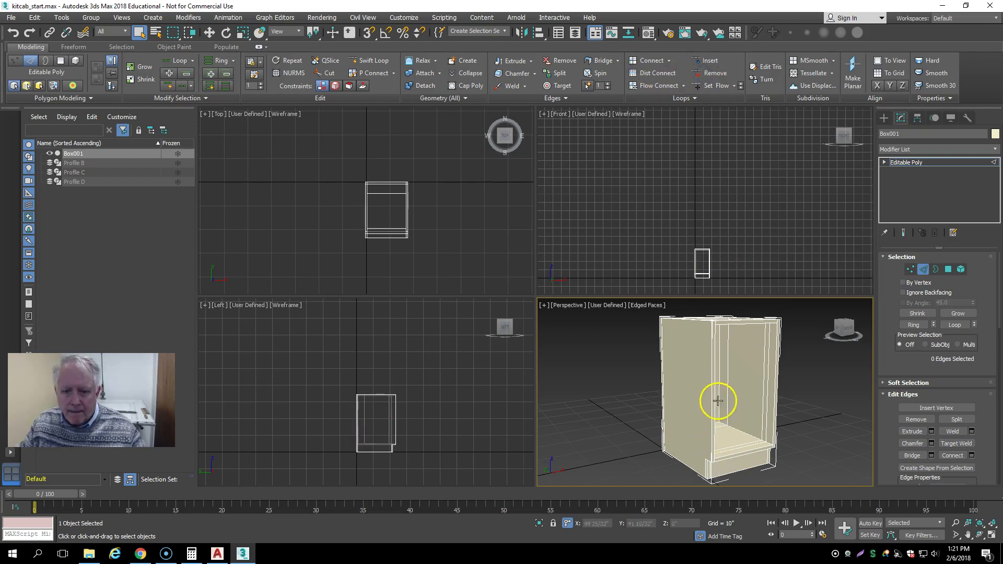
click(727, 386)
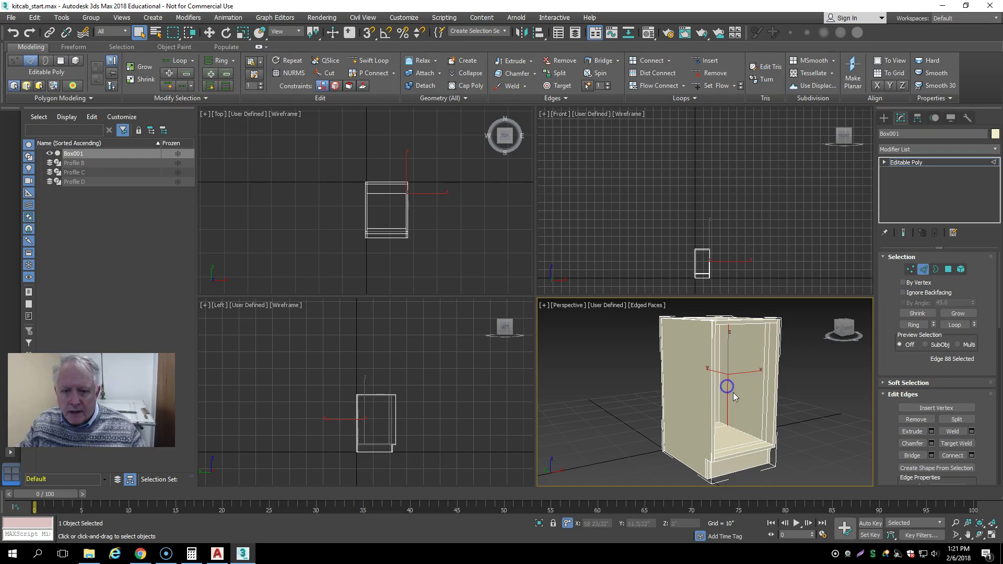
ctrl+click(763, 402)
click(715, 73)
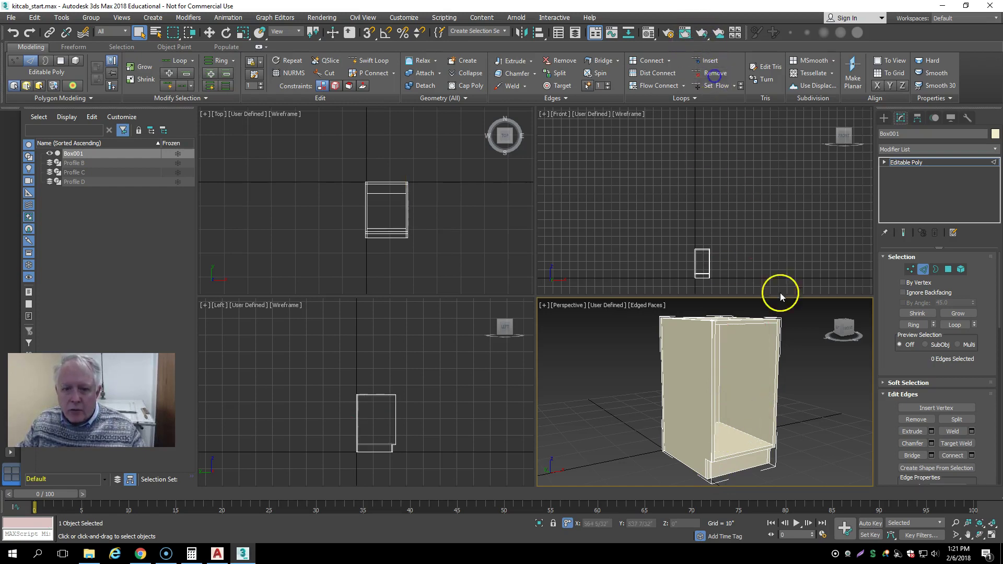
alt+middle_drag(824, 421, 721, 399)
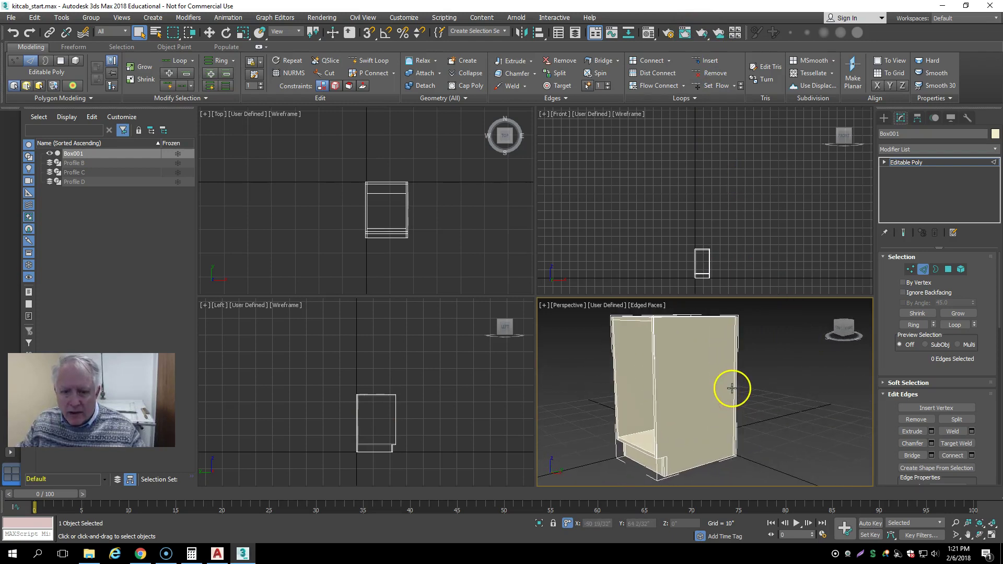
Select the vertical edge on the outer side panel, remove it, and check the result
click(697, 73)
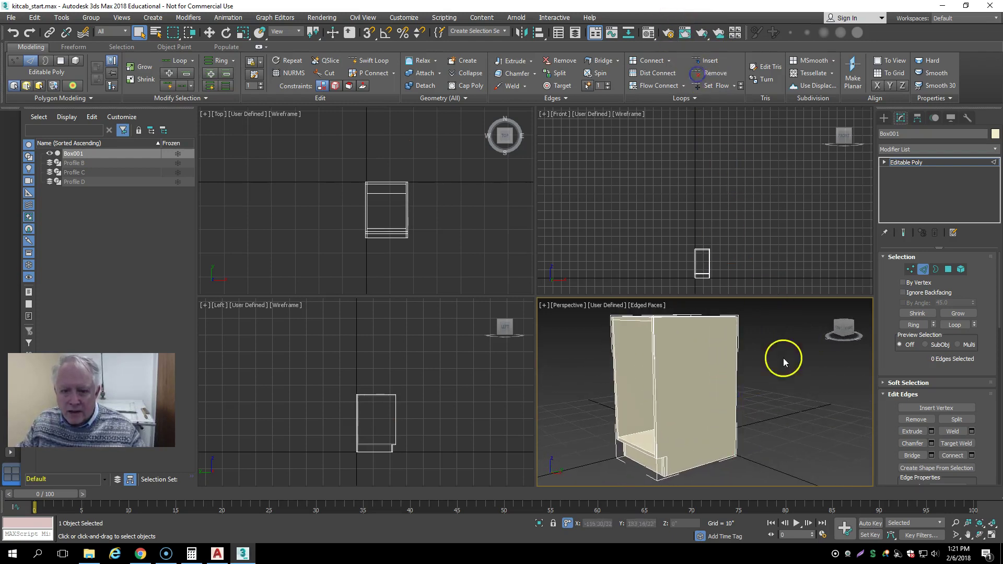
alt+middle_drag(739, 425, 802, 426)
scroll(689, 452, up, 5)
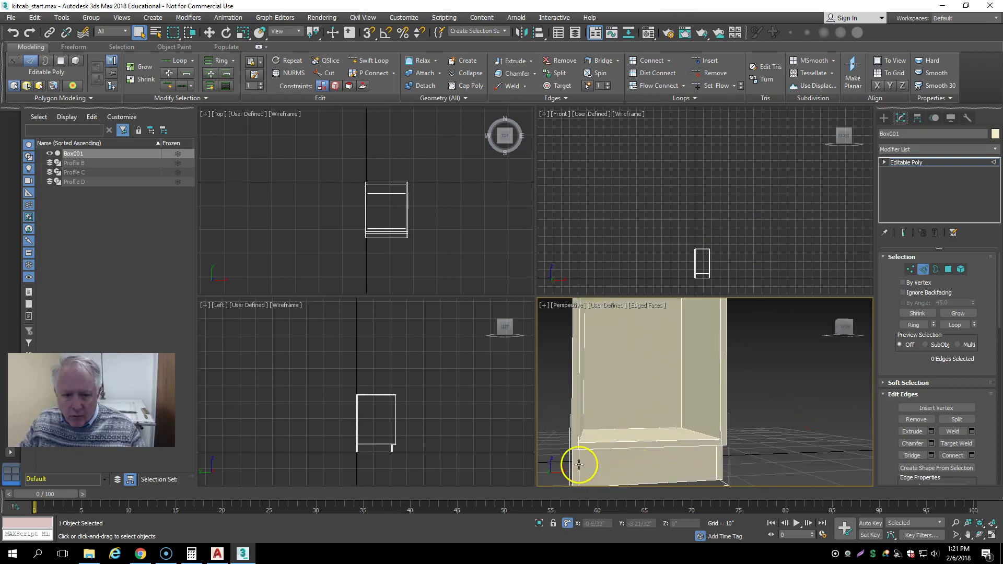
click(579, 465)
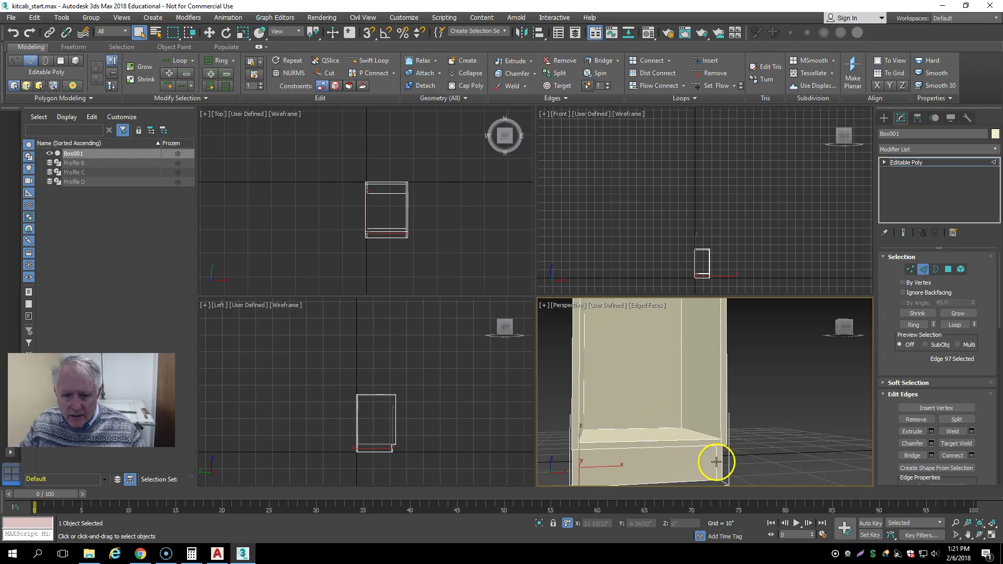
click(715, 73)
scroll(748, 323, down, 5)
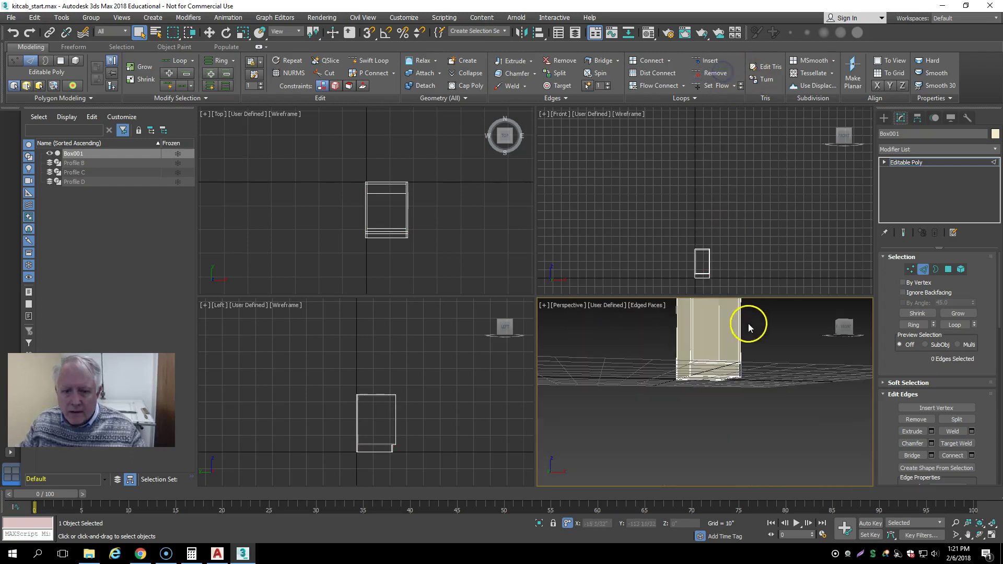
alt+middle_drag(780, 331, 616, 365)
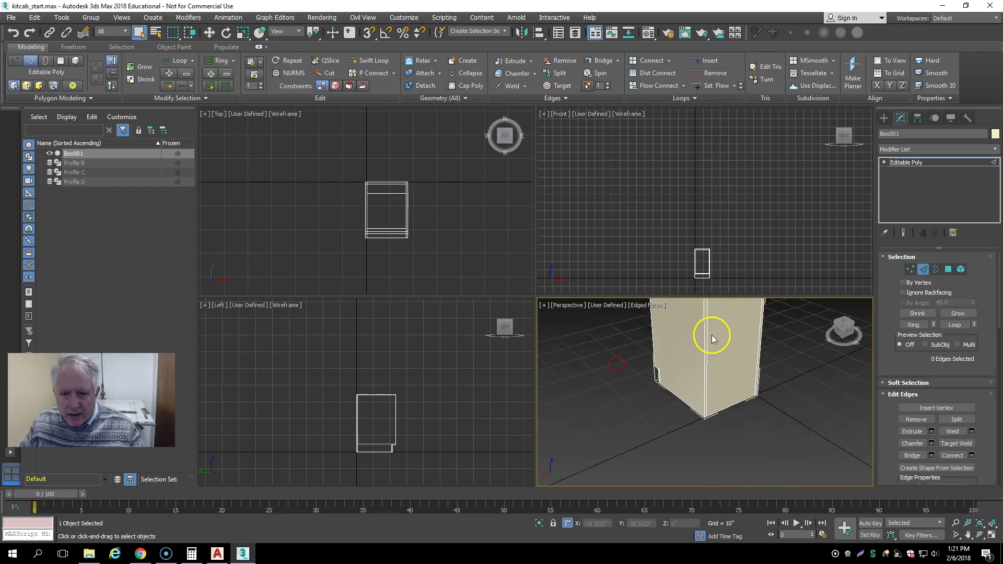
middle_drag(712, 337, 688, 365)
click(668, 370)
click(710, 73)
alt+middle_drag(657, 397, 753, 384)
scroll(778, 384, down, 3)
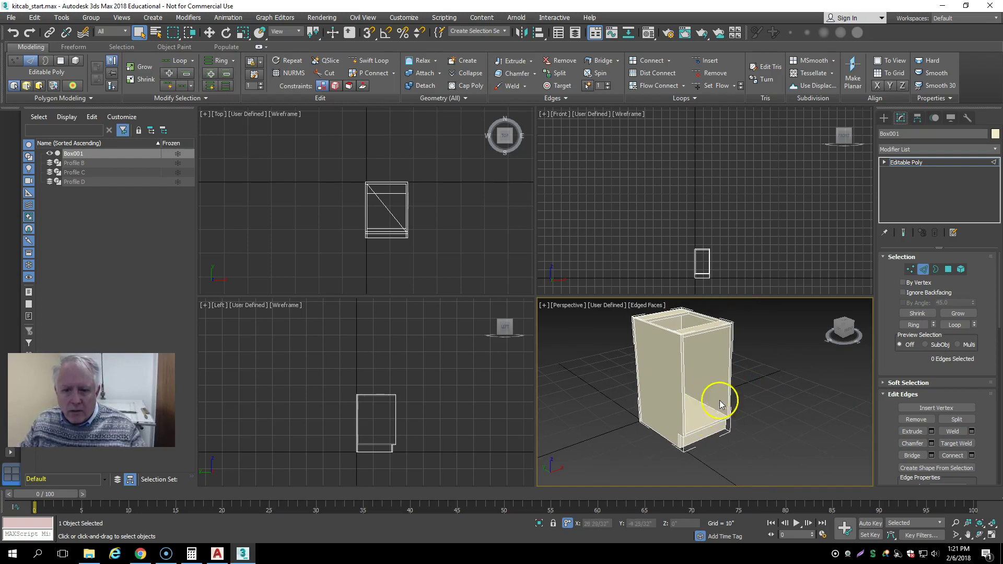
With Affect Pivot Only, align the pivot to the cabinet's X Position only, Target Center
click(918, 119)
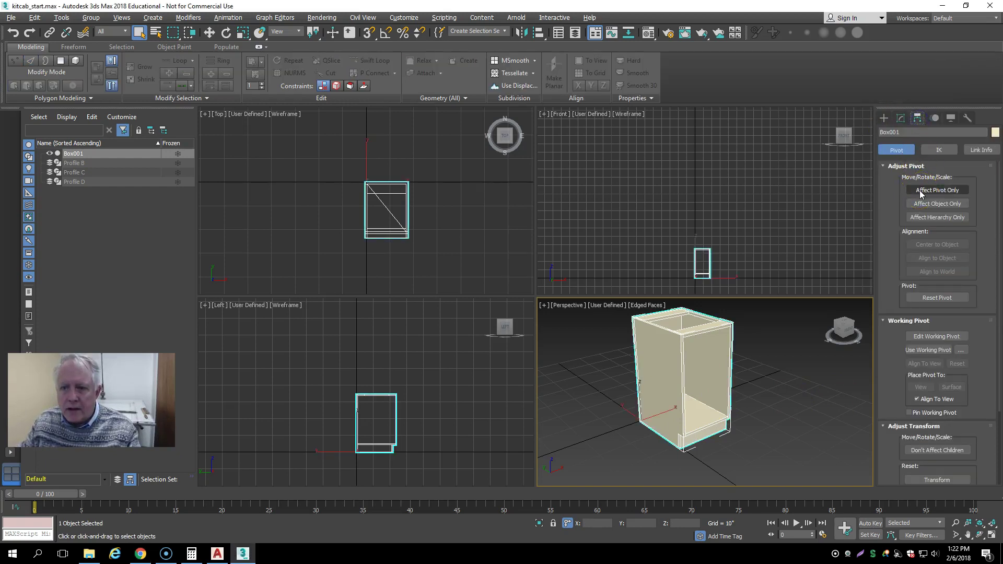
click(921, 192)
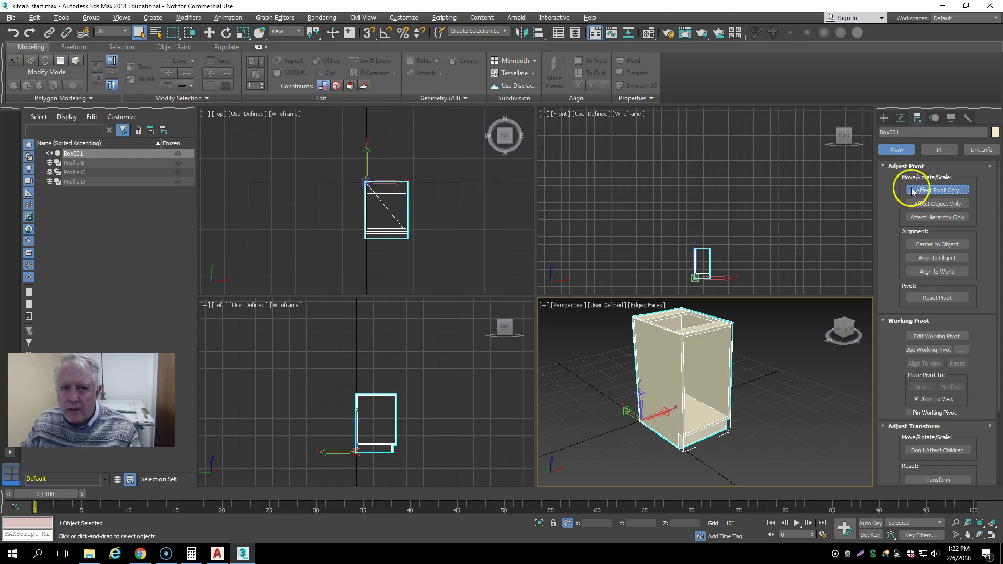
click(536, 34)
click(683, 328)
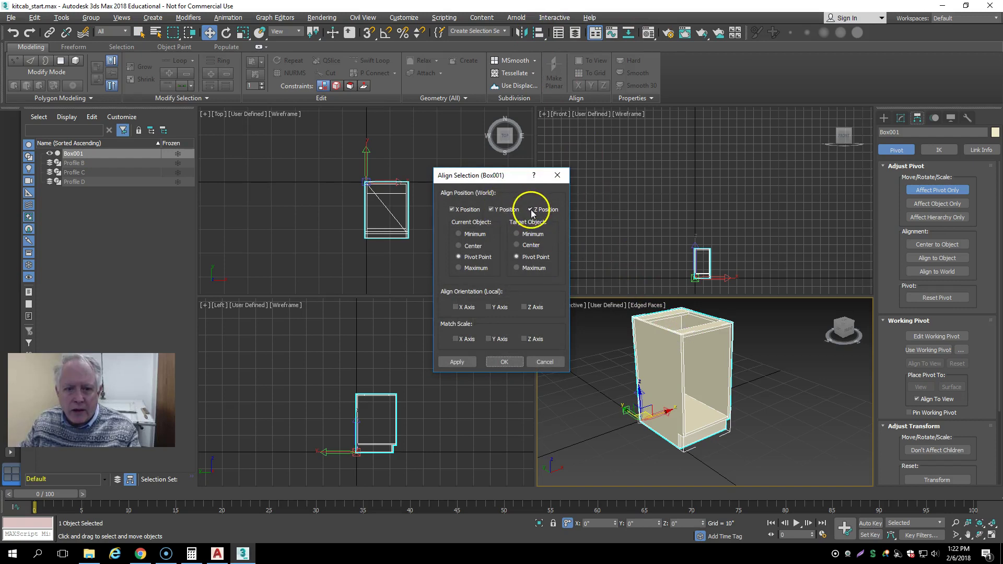
click(468, 210)
click(494, 210)
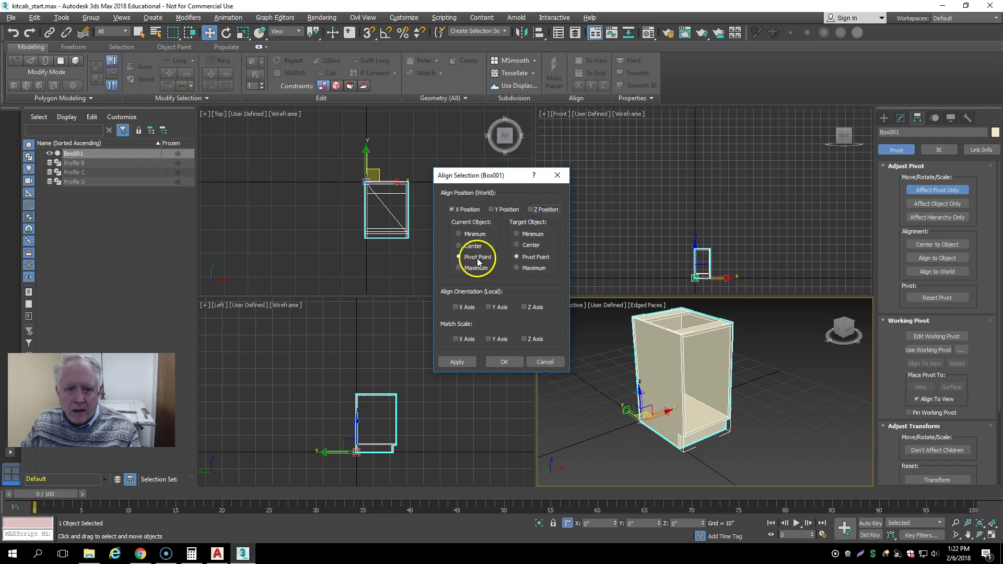
click(519, 243)
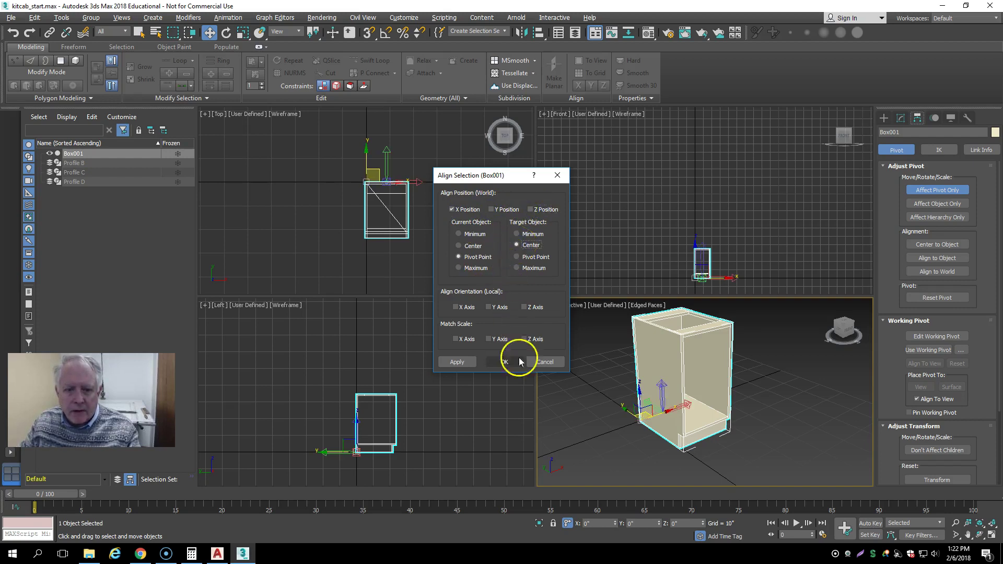
click(458, 362)
click(504, 362)
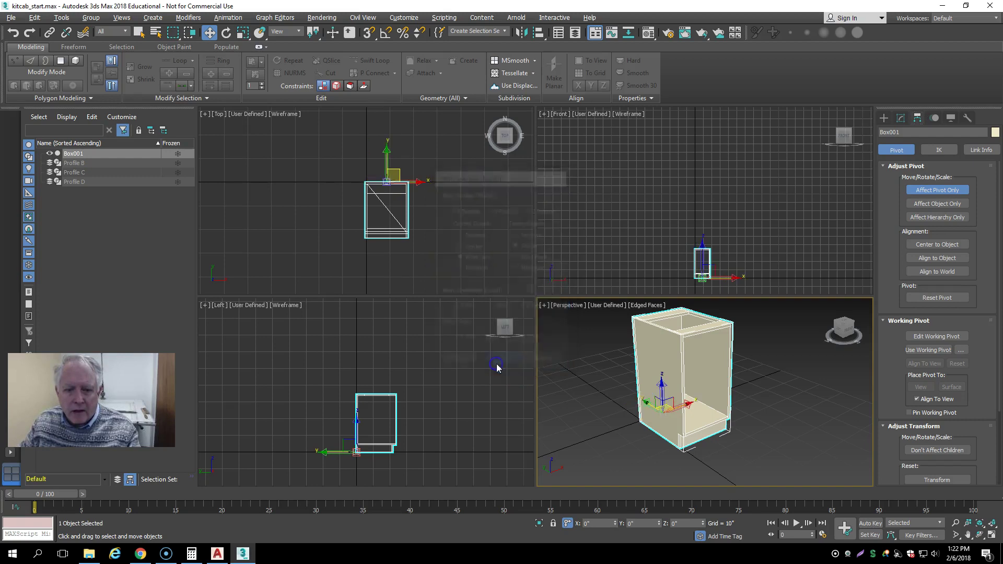
Turn off Affect Pivot Only and reset the cabinet's X position to 0
click(931, 193)
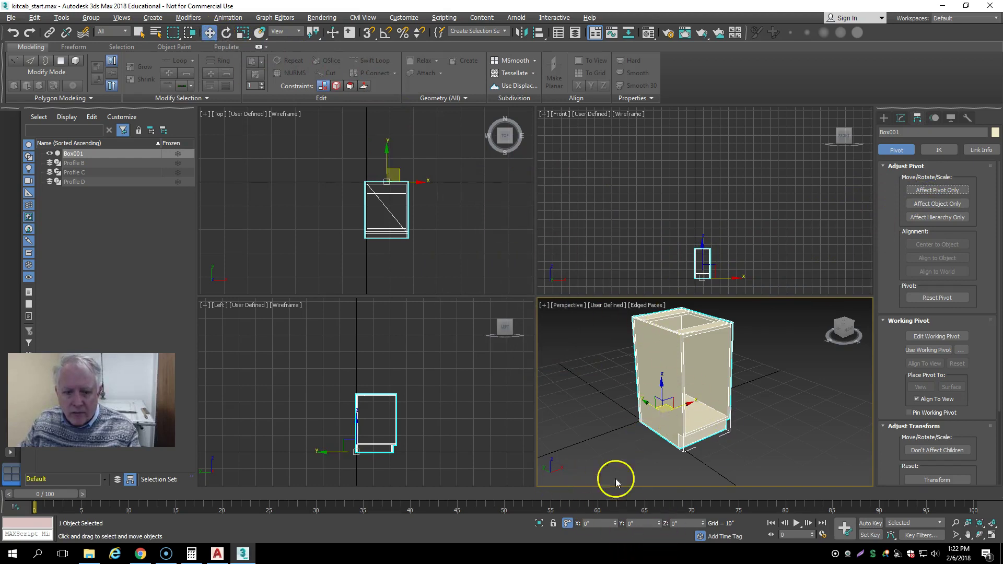
click(567, 524)
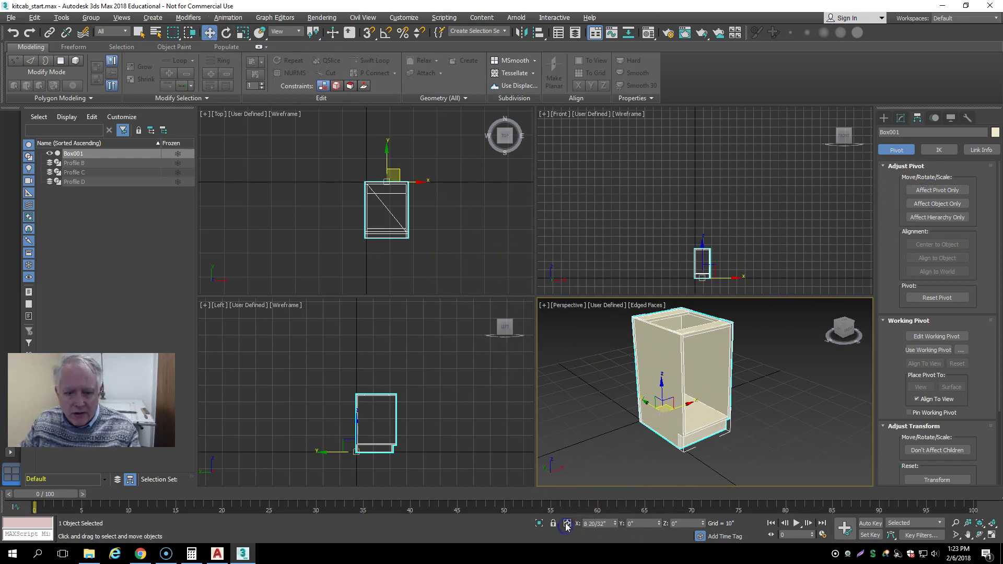
right_click(615, 524)
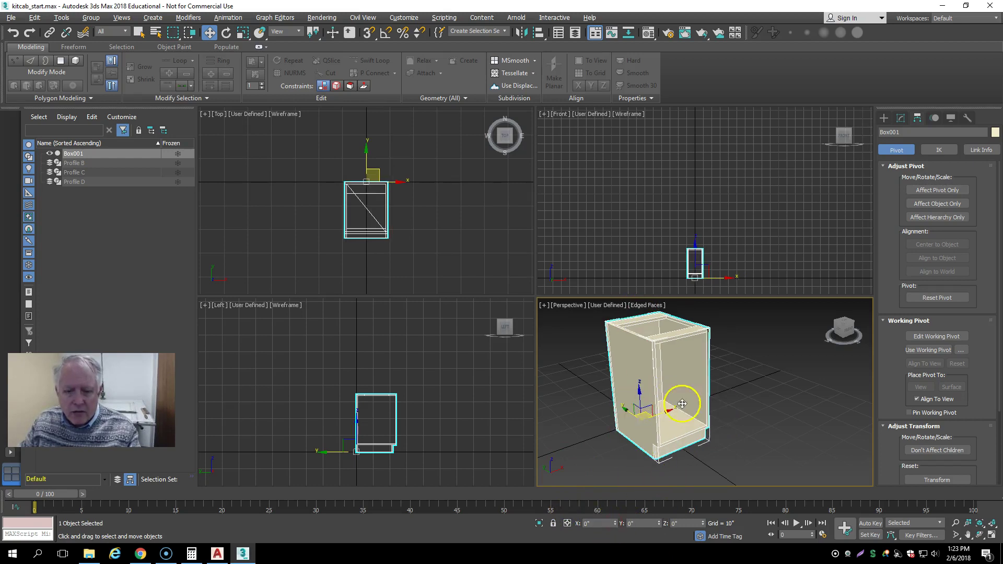
Draw a new standard Box primitive beside the cabinet in Perspective
click(884, 118)
click(917, 181)
drag(758, 369, 802, 386)
click(803, 384)
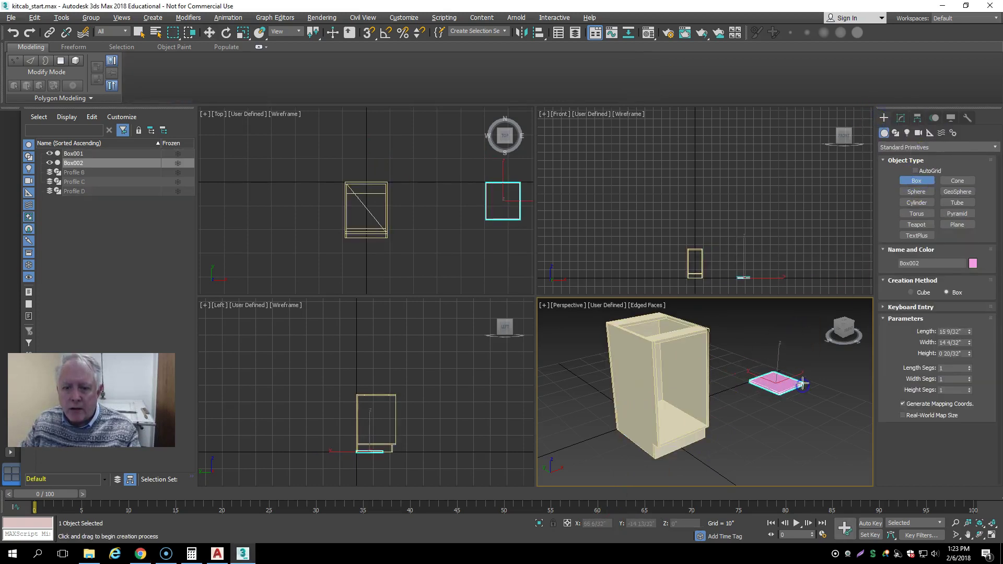
Set the box's Length 12, Width 16 3/8 and Height 3/4
double_click(952, 332)
text(12)
double_click(943, 343)
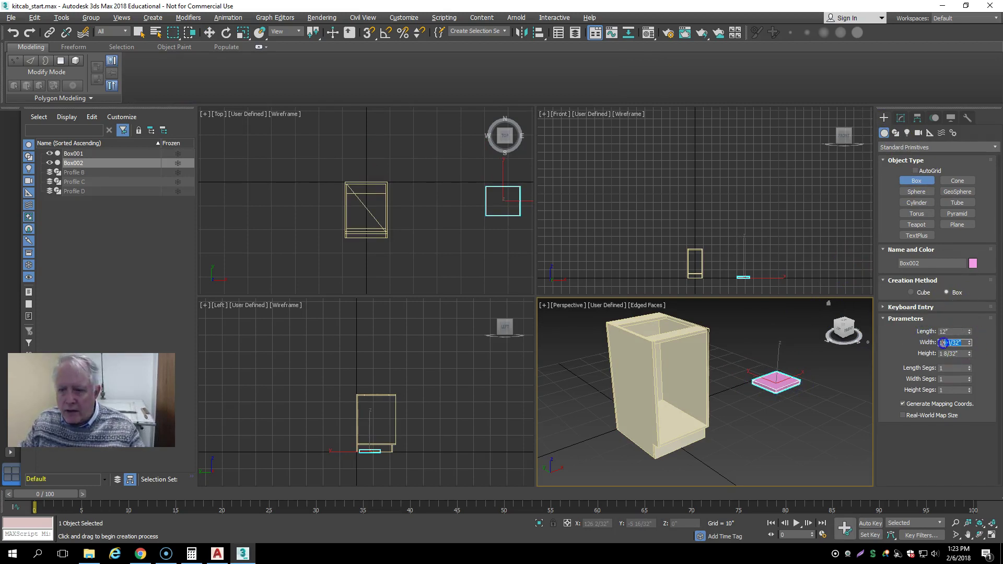
text(16 3/8)
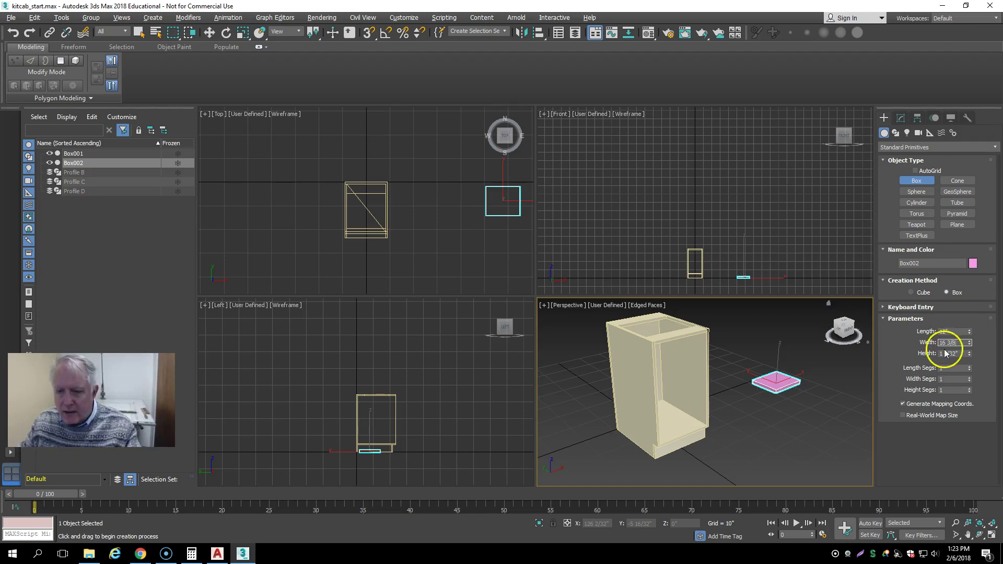
key(Tab)
text(3/4)
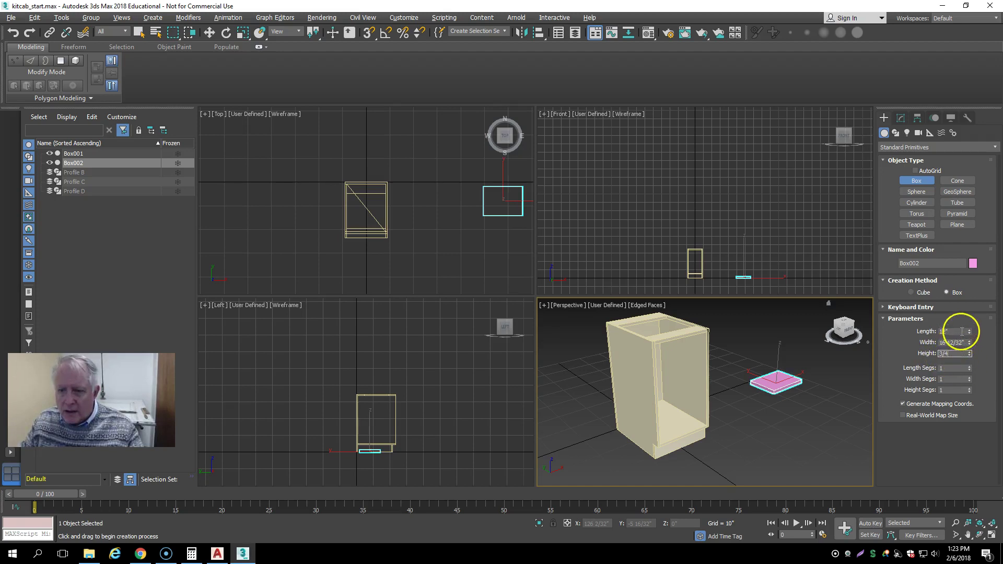
key(Tab)
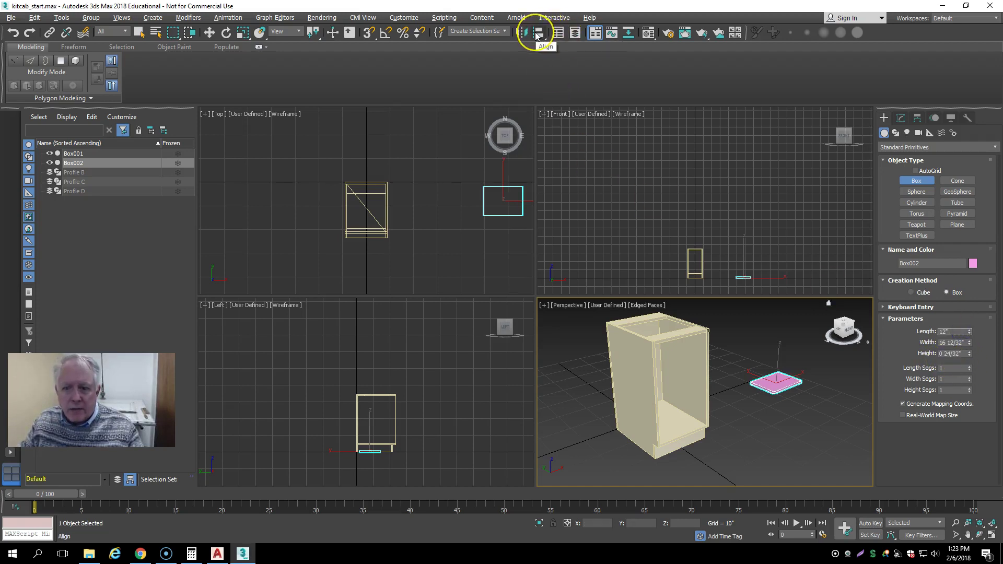
Align Box002 to Box001 centre-to-centre on X, Y and Z Position
click(537, 34)
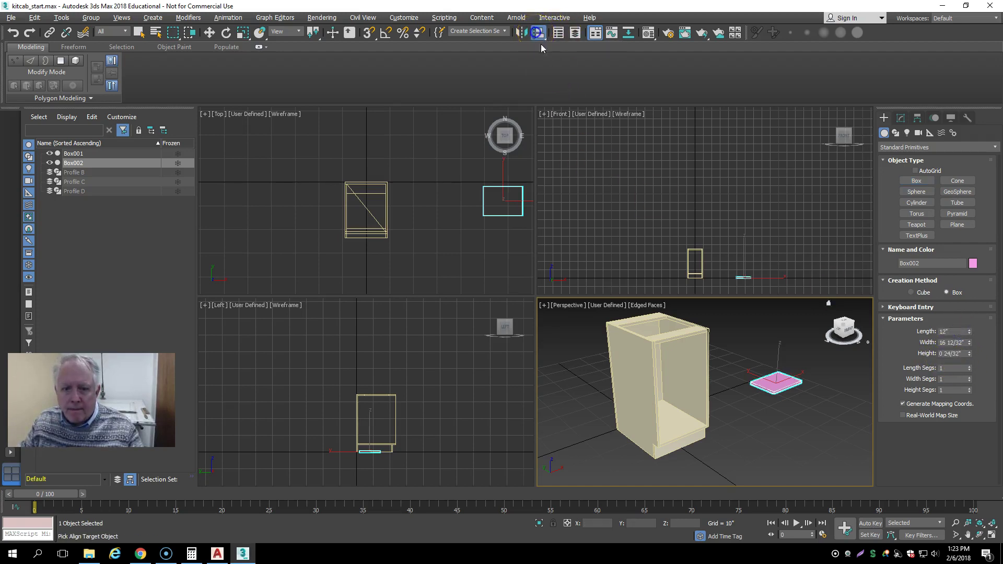
click(651, 344)
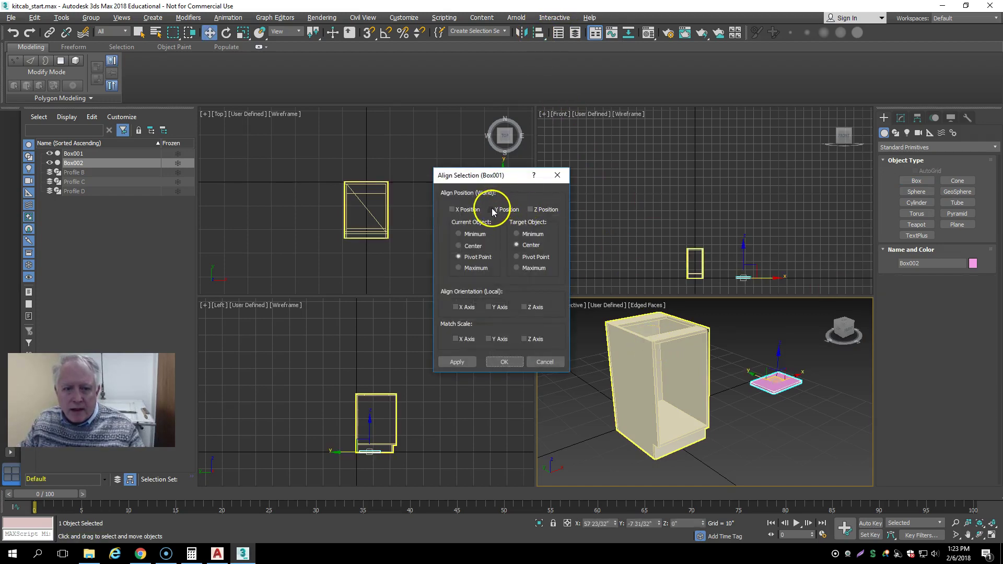
click(452, 210)
click(531, 210)
click(477, 246)
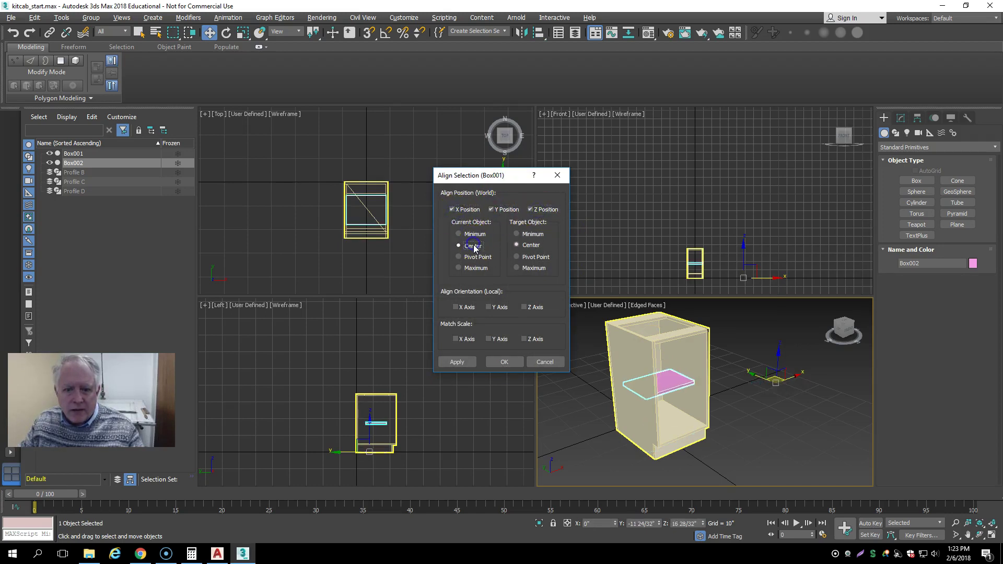
click(470, 362)
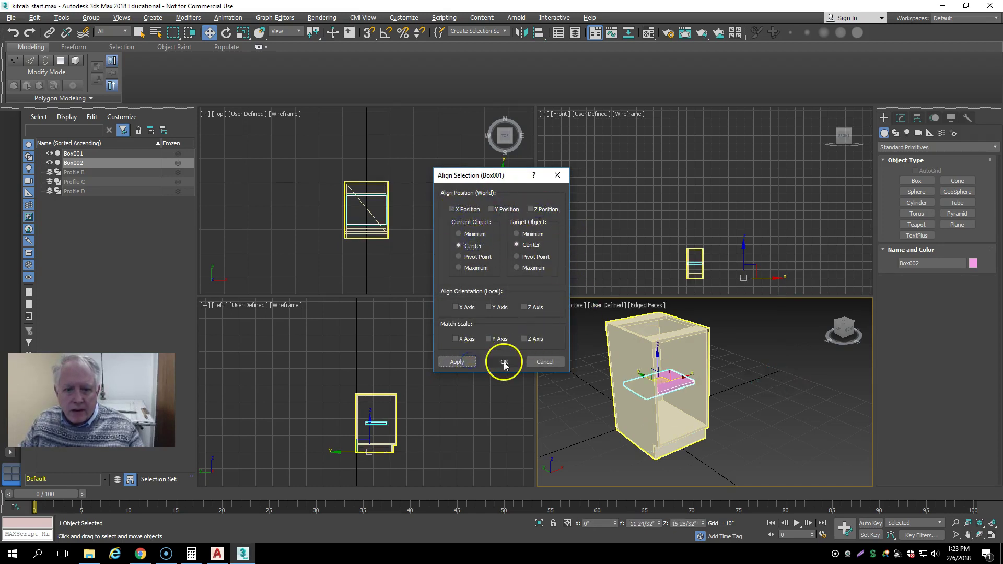
click(504, 362)
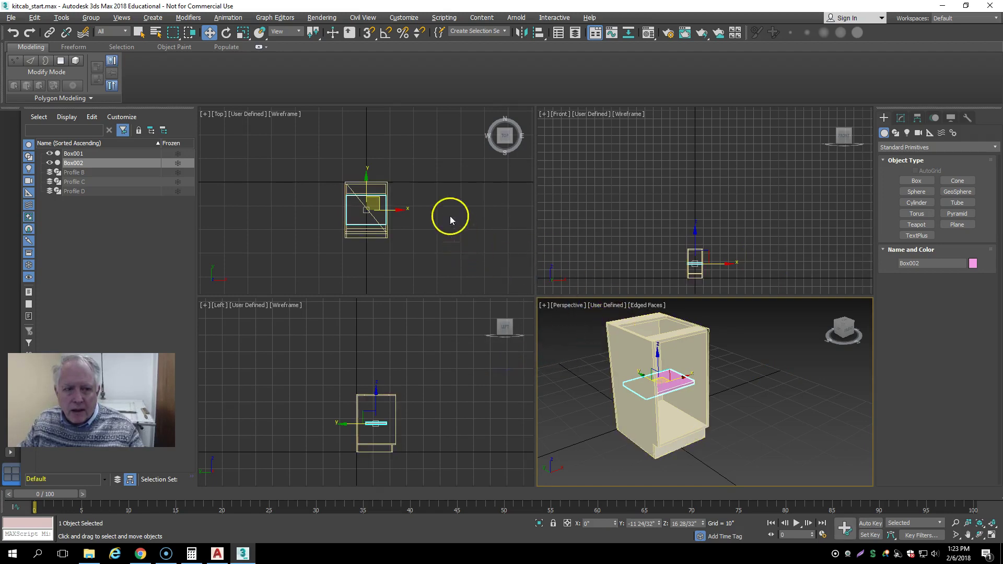
Move the shelf in the Top view to Y -6 24/32" and Z 16 28/32"
scroll(387, 193, up, 8)
right_click(461, 184)
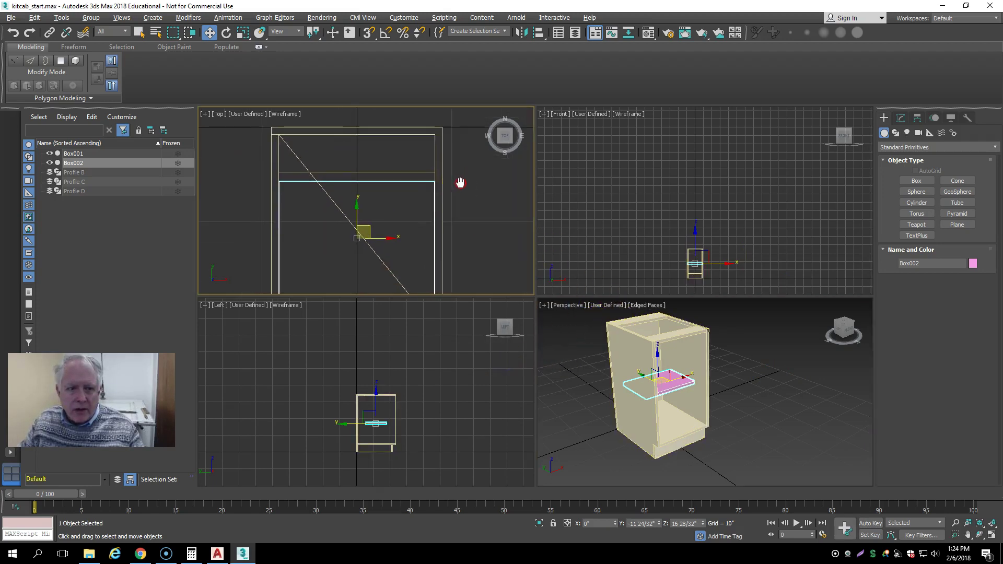
middle_drag(456, 151, 449, 184)
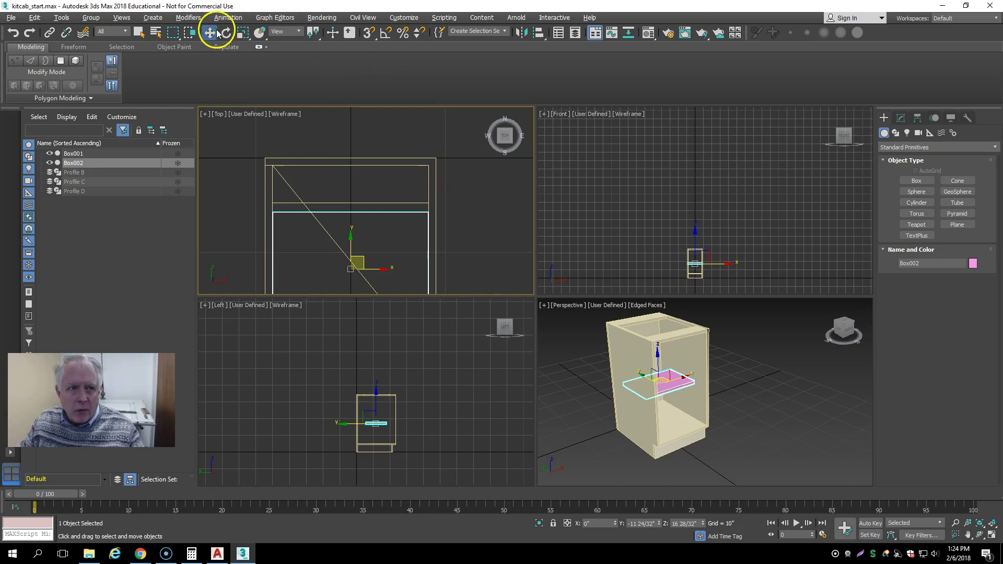
drag(353, 238, 355, 191)
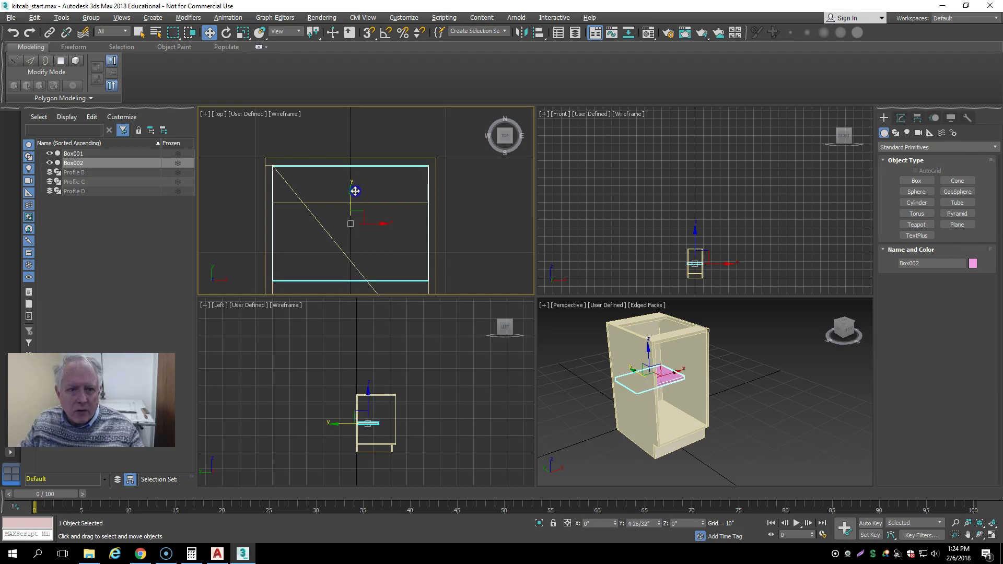
scroll(421, 170, up, 5)
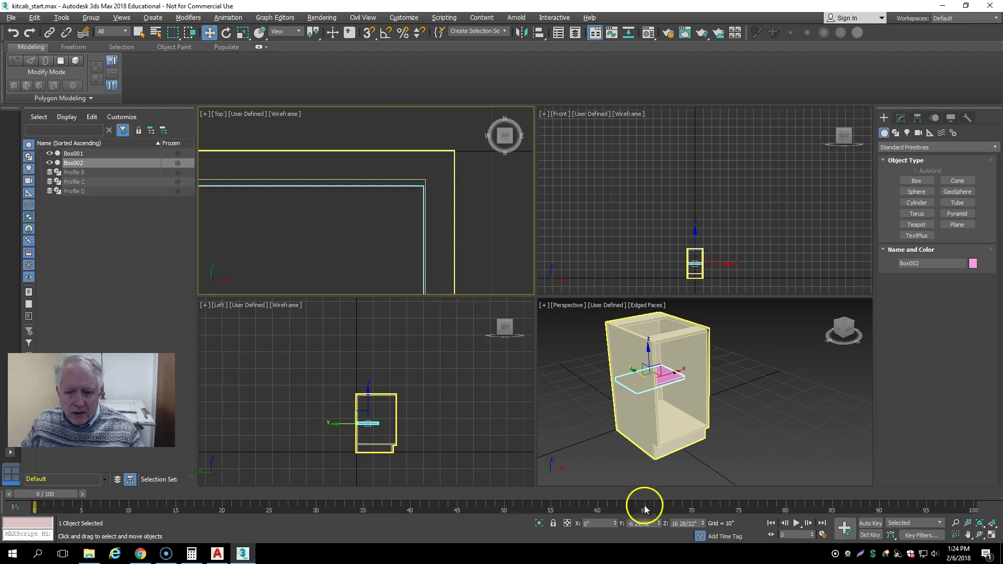
click(688, 524)
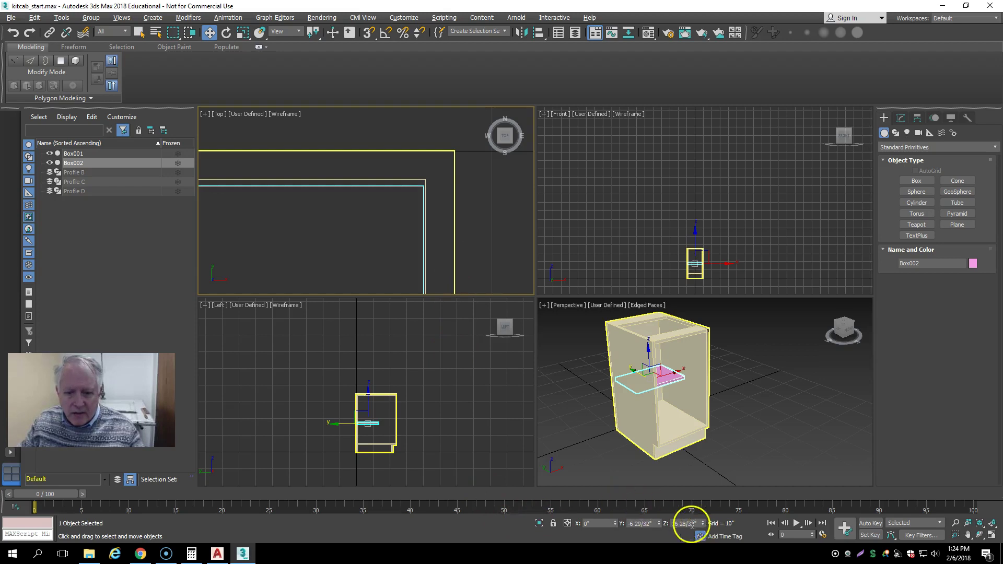
click(659, 523)
drag(659, 525, 659, 518)
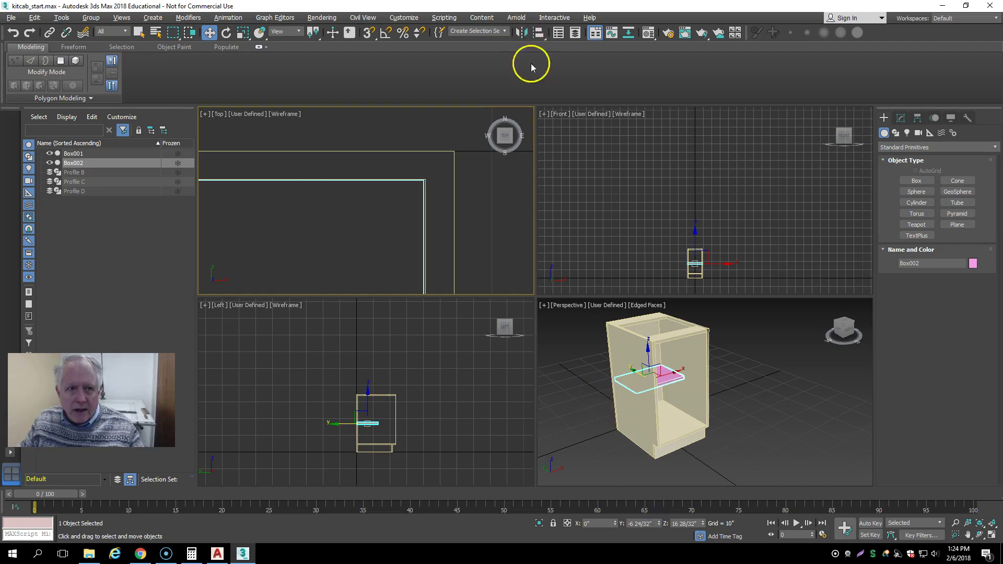
Attach the shelf Box002 to the cabinet Box001 using Attach in Edit Geometry
click(613, 326)
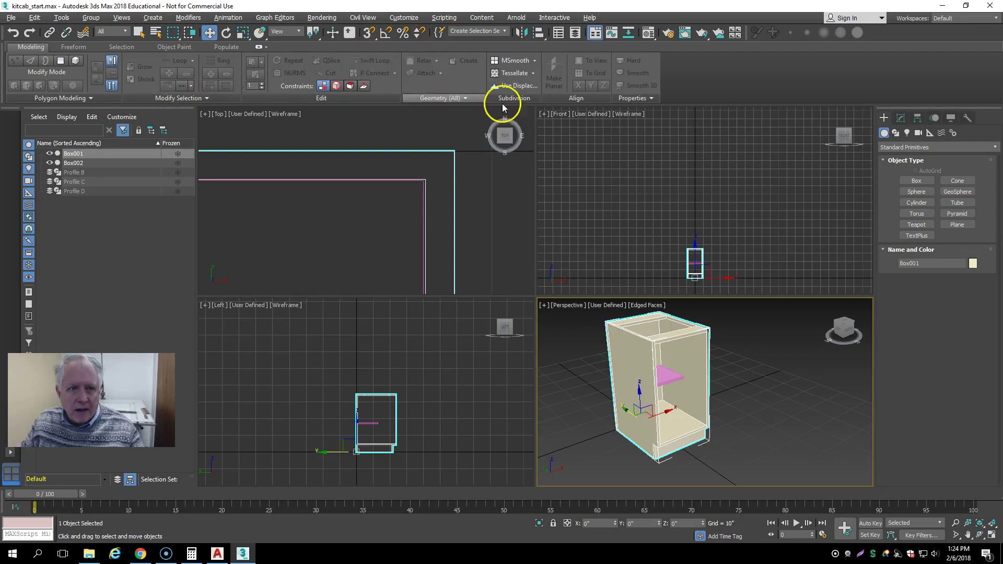
click(138, 32)
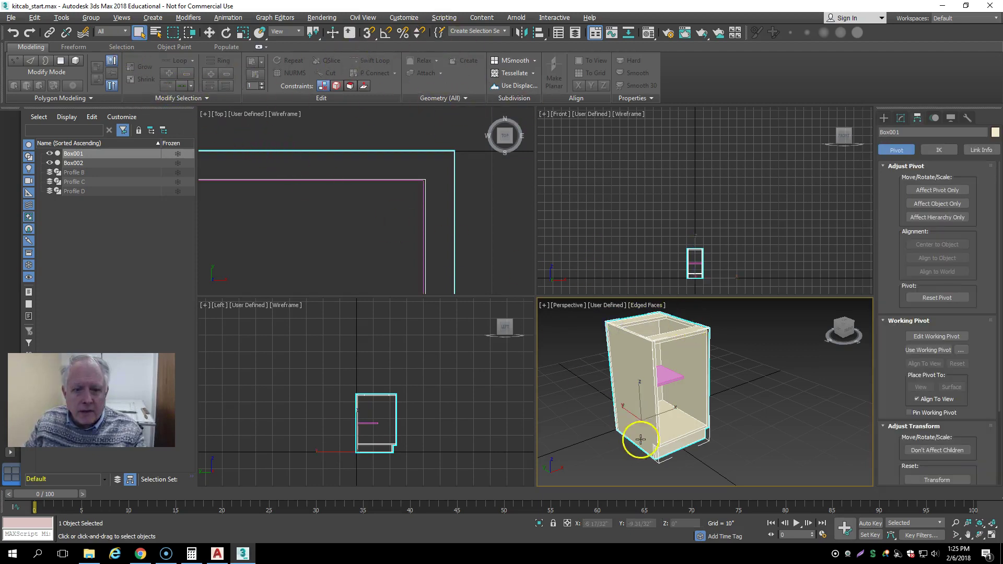
click(46, 72)
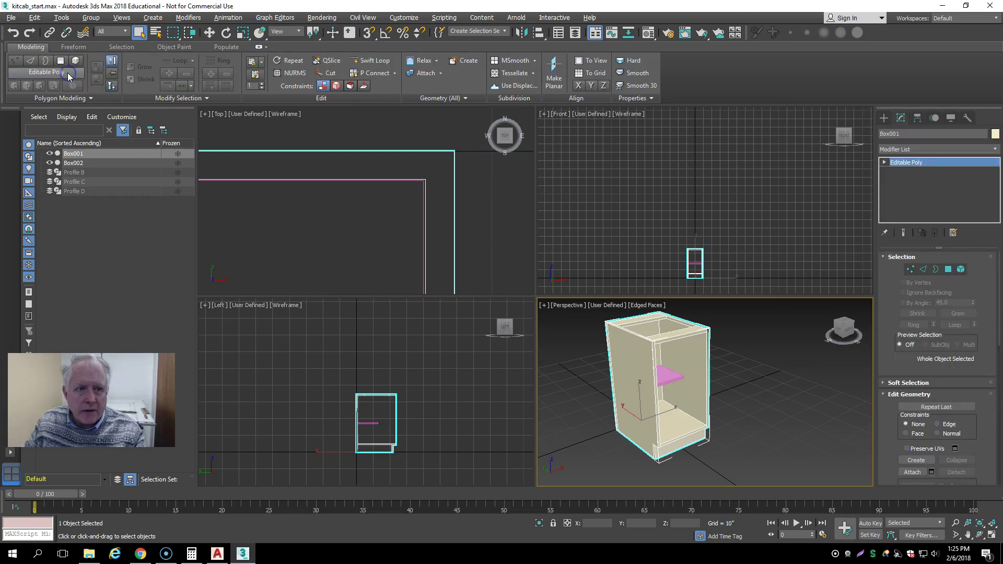
click(413, 74)
click(674, 381)
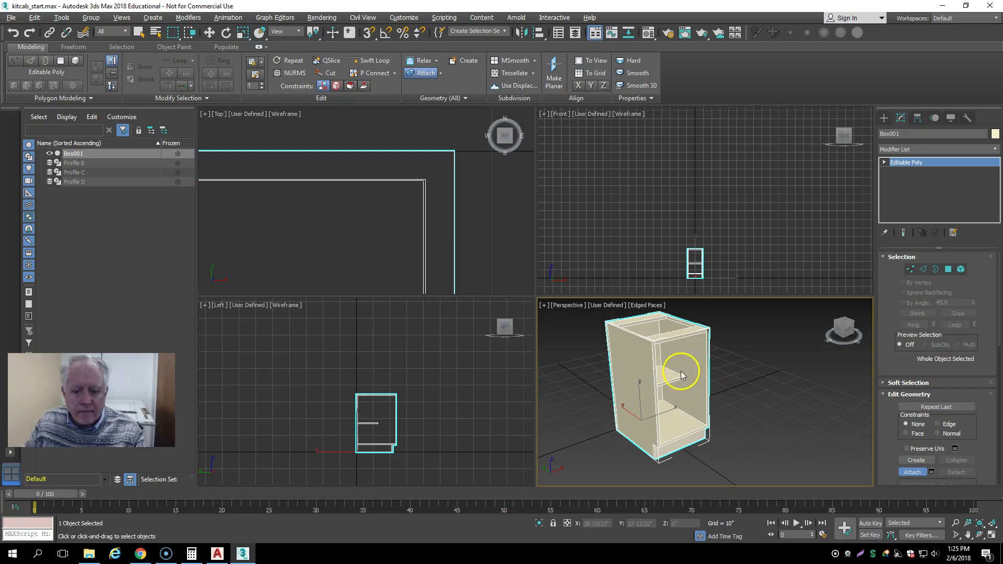
Assign the Cabinets multi/sub-object material from the Material Editor to Box001
click(648, 33)
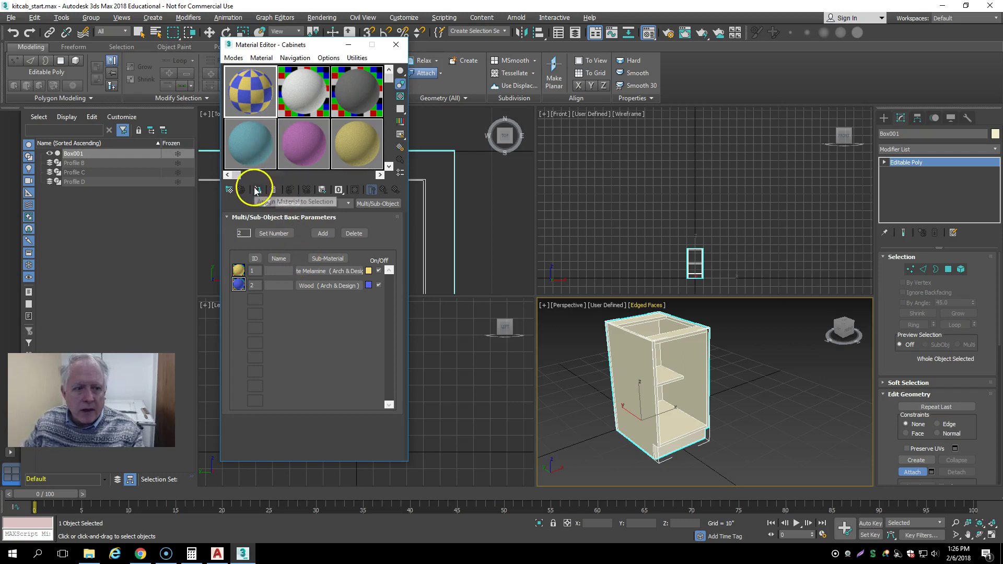
click(257, 191)
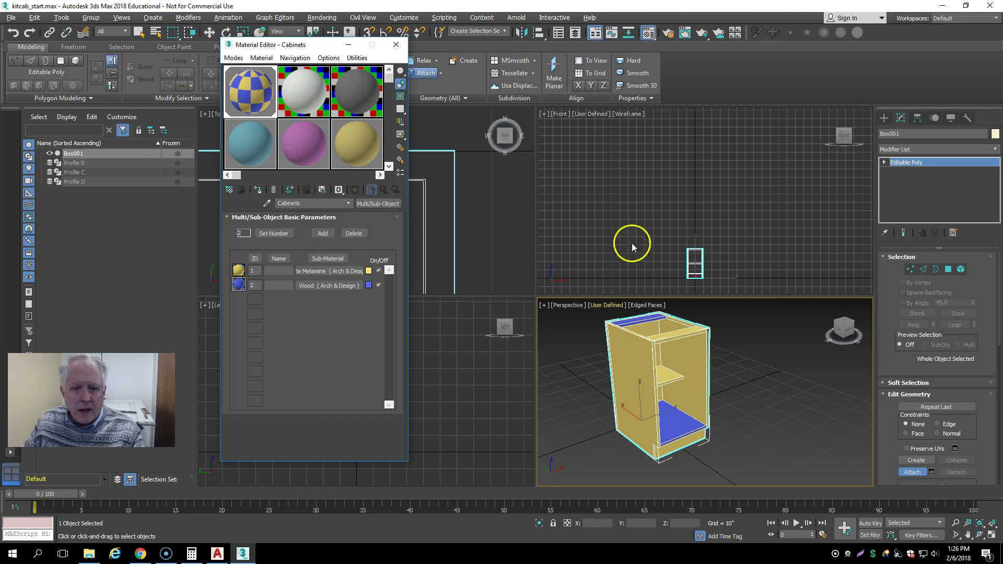
click(394, 46)
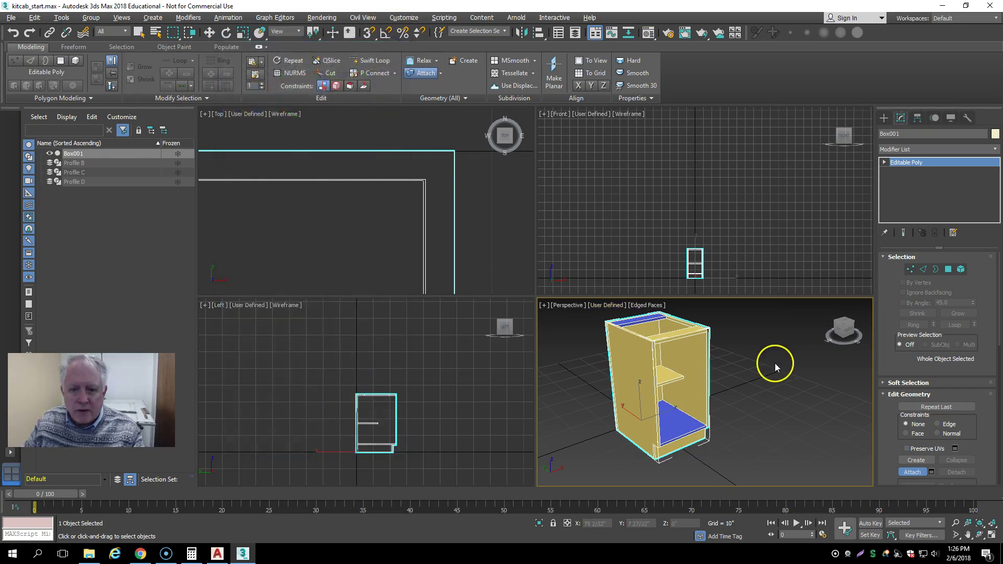
Give every cabinet polygon material ID 1 through Properties > MatIDs, then deselect
click(60, 61)
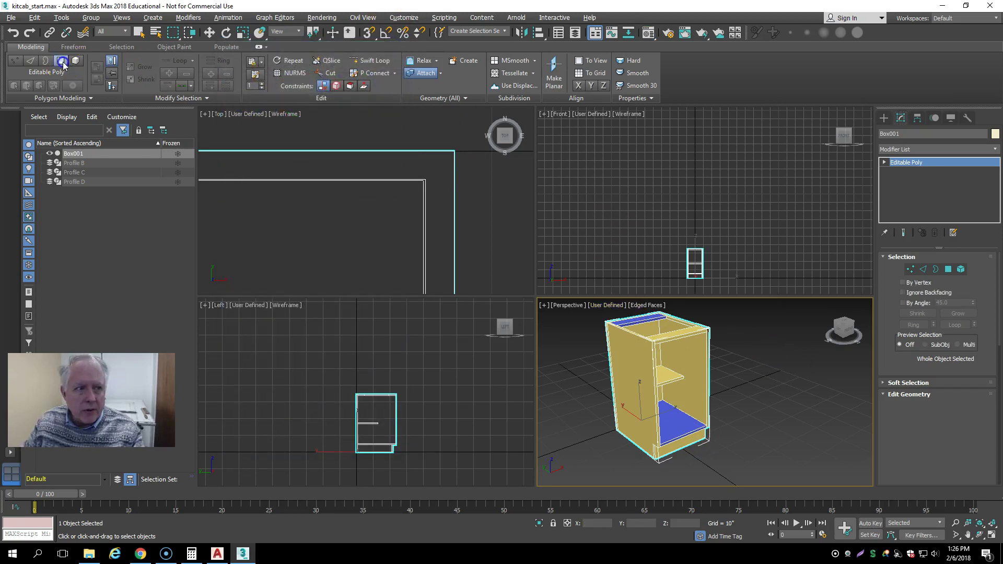
key(ctrl+a)
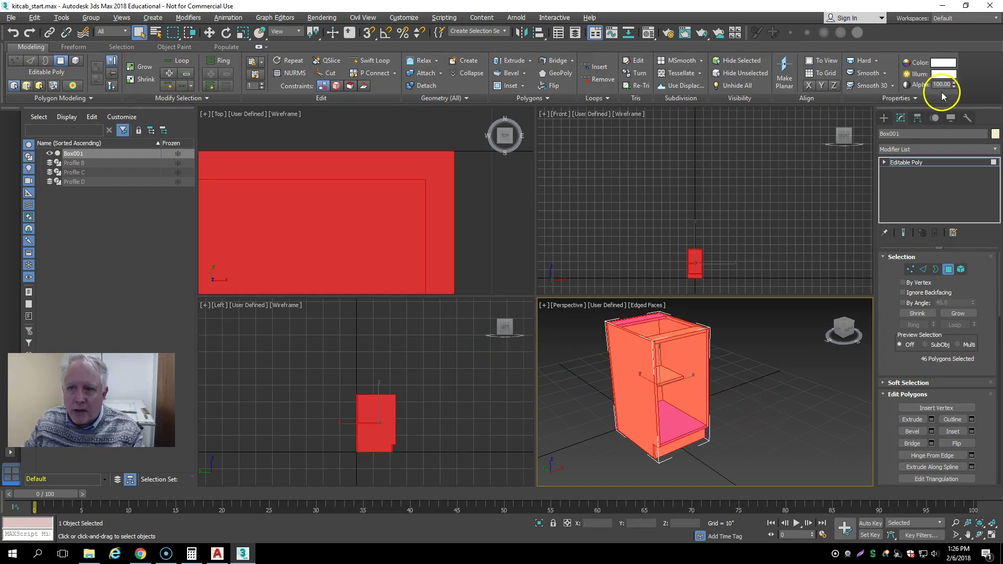
click(918, 98)
click(881, 116)
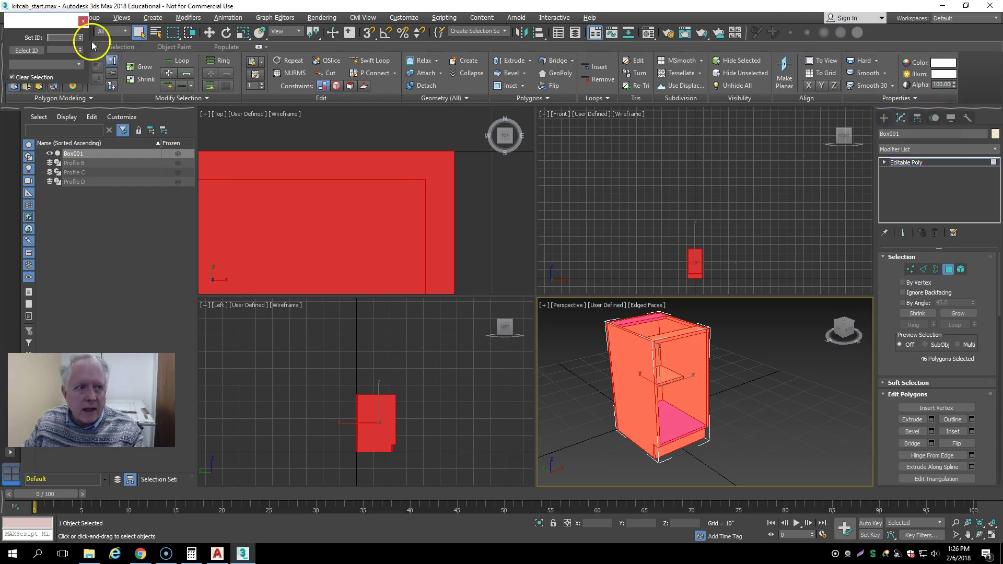
click(80, 39)
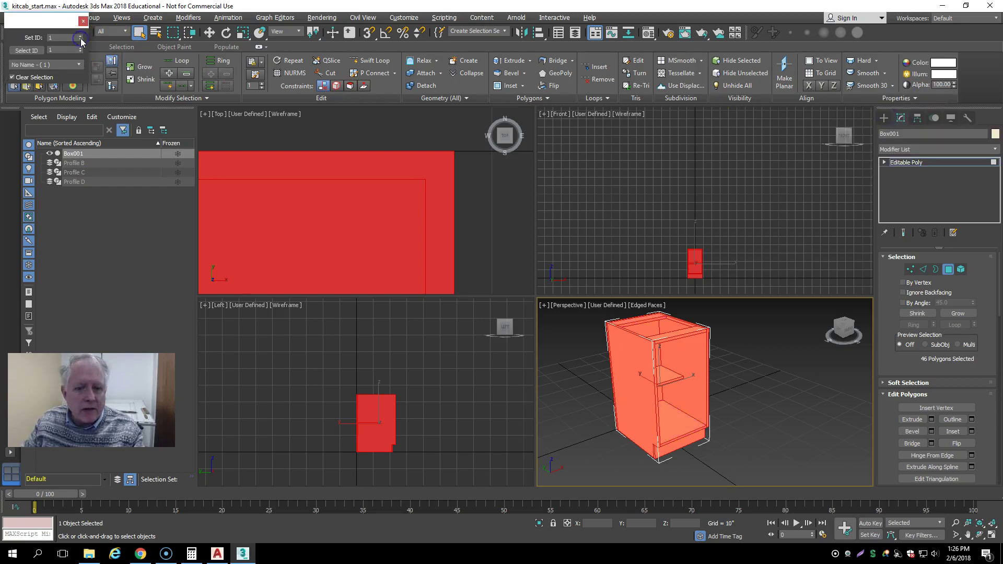
click(751, 369)
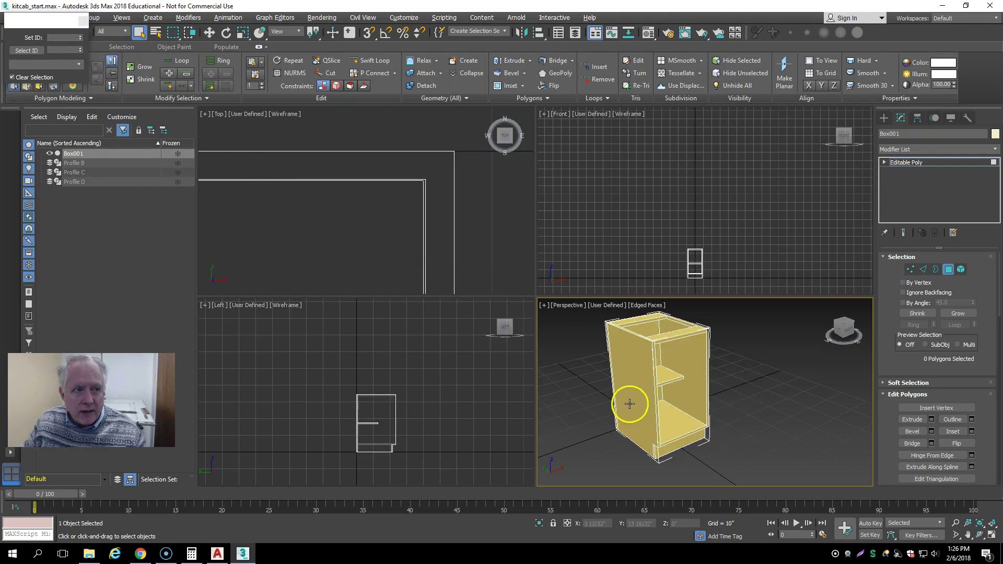
Set material ID 2 on the six front-edge strips, including the toe-kick, then close MatIDs
drag(45, 20, 187, 131)
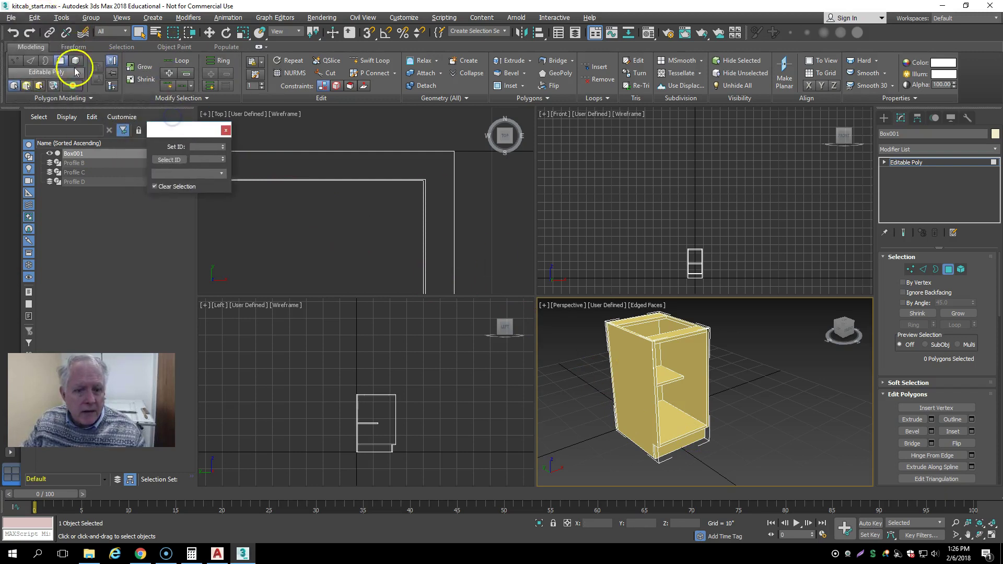
click(679, 437)
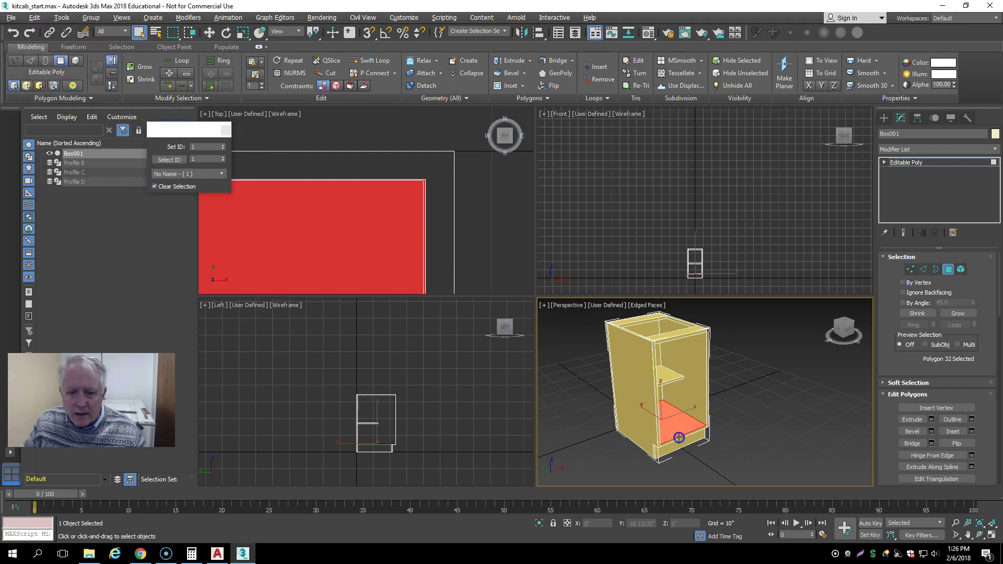
click(680, 439)
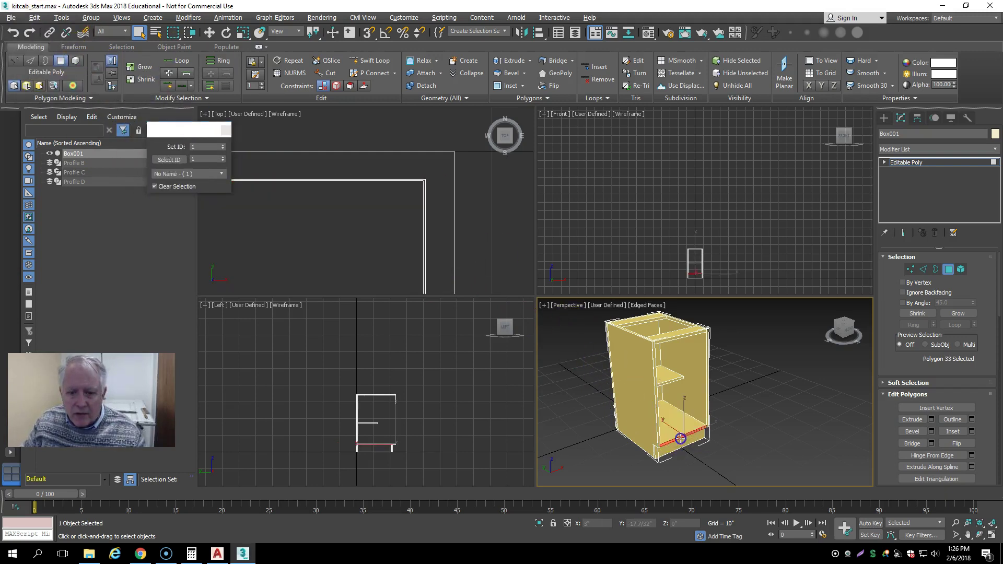
ctrl+click(708, 410)
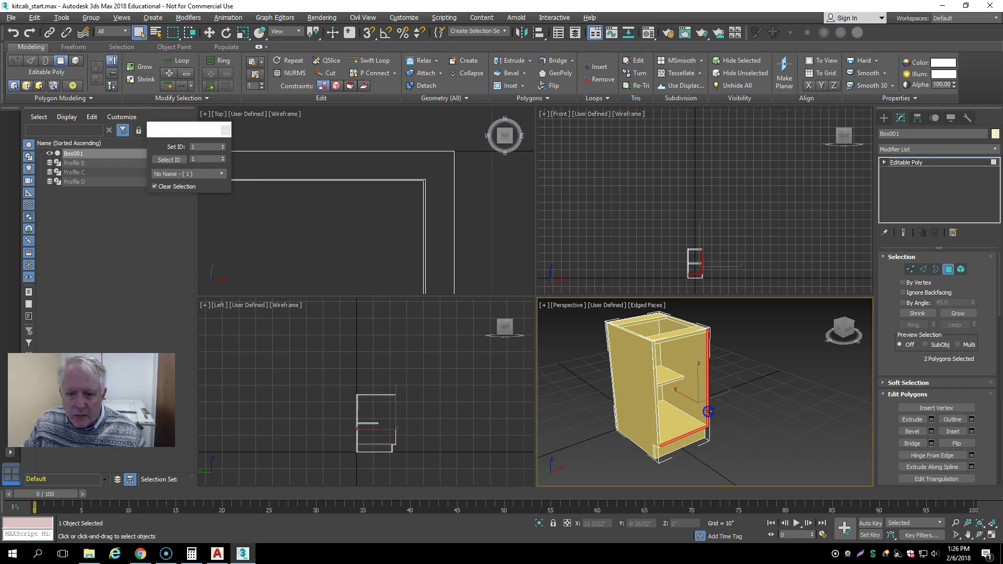
ctrl+click(677, 339)
ctrl+click(655, 369)
ctrl+click(689, 440)
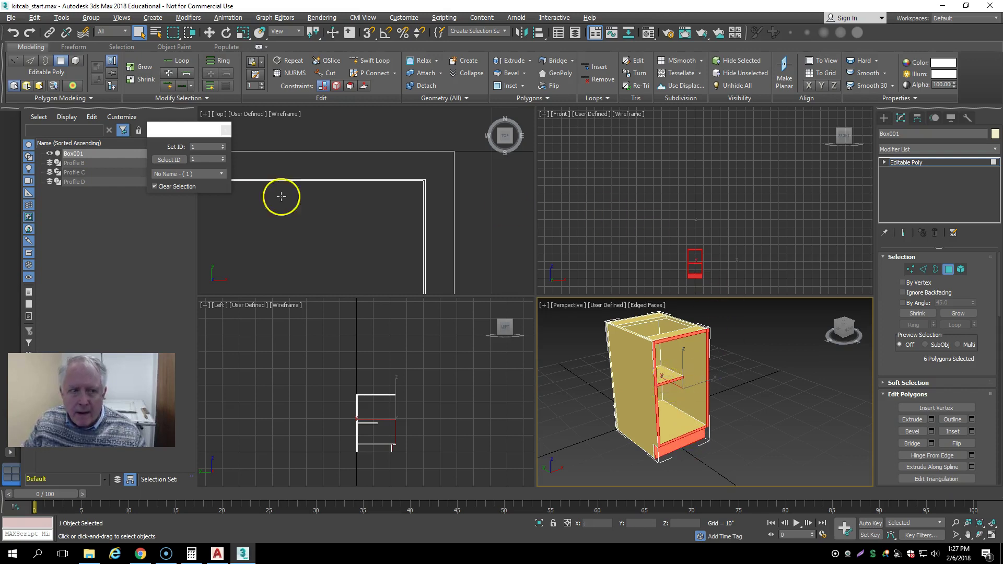
click(223, 145)
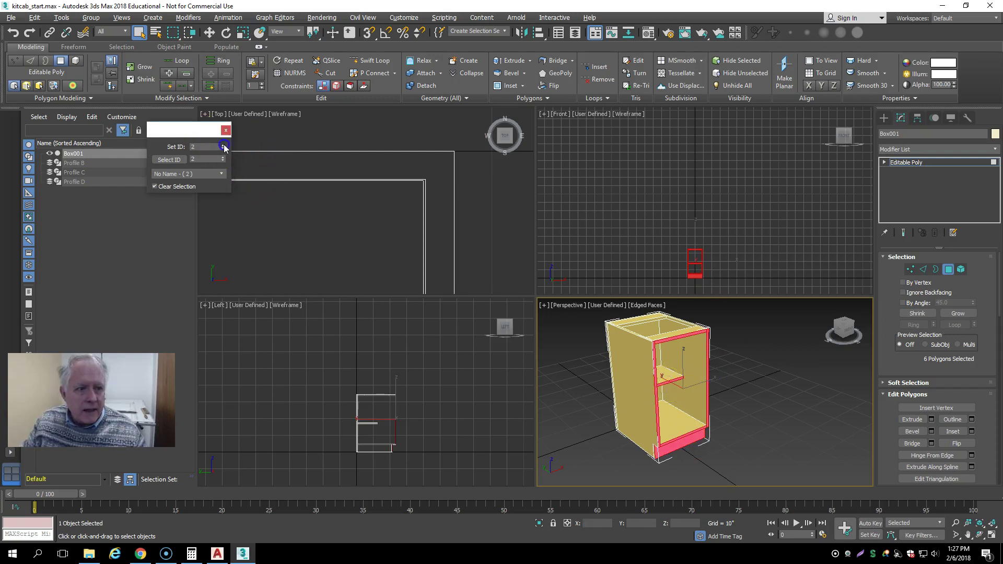
click(770, 359)
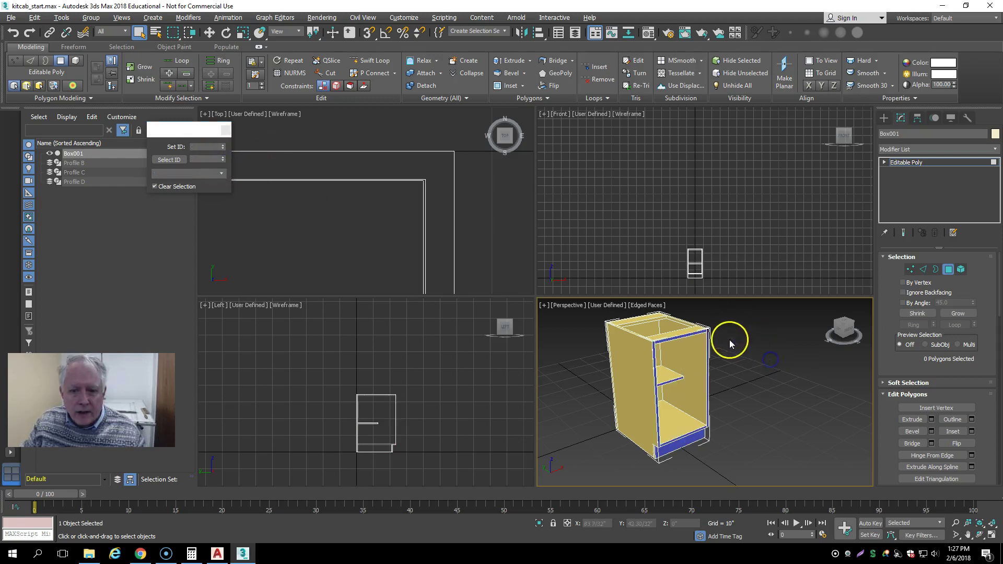
click(225, 130)
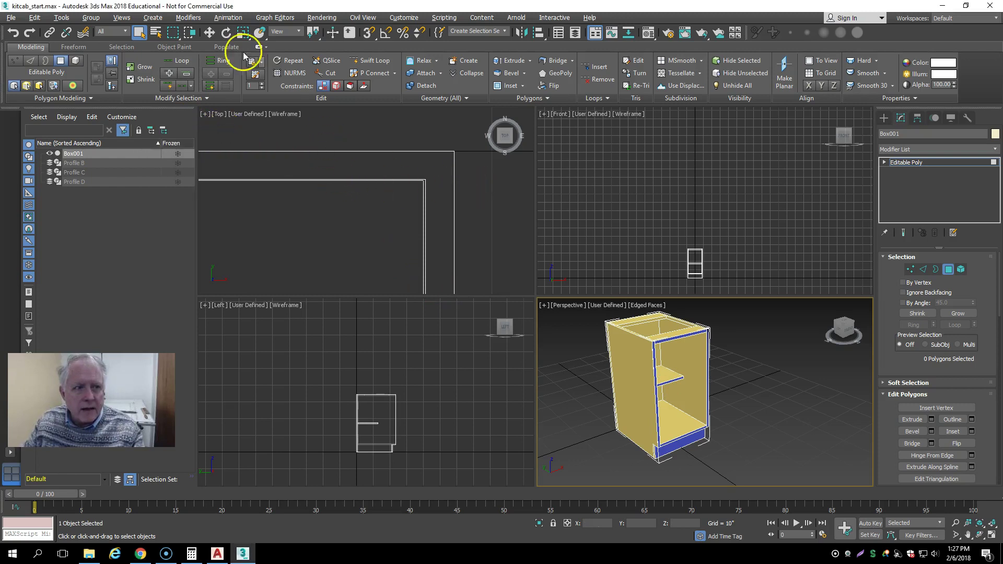
click(404, 17)
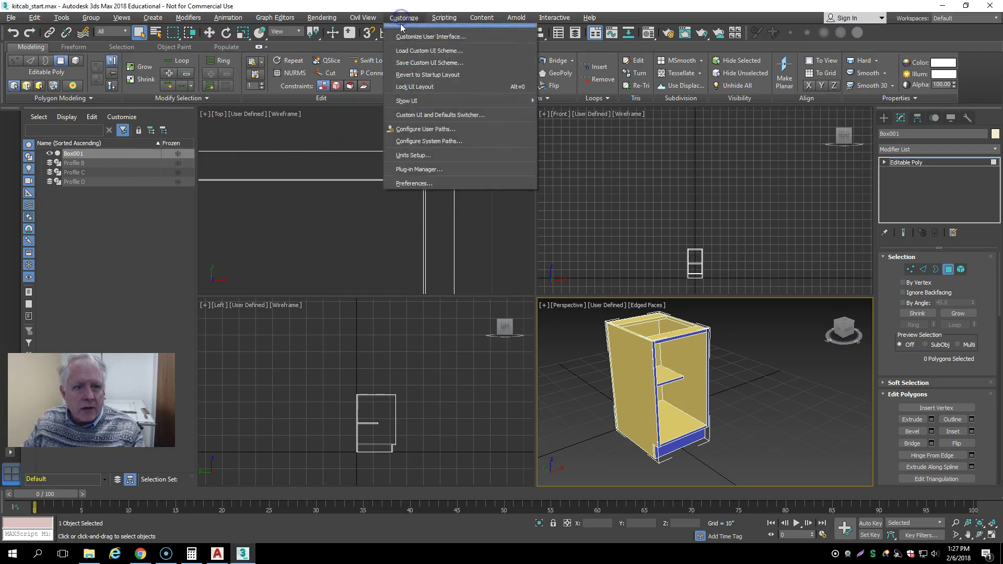
click(416, 183)
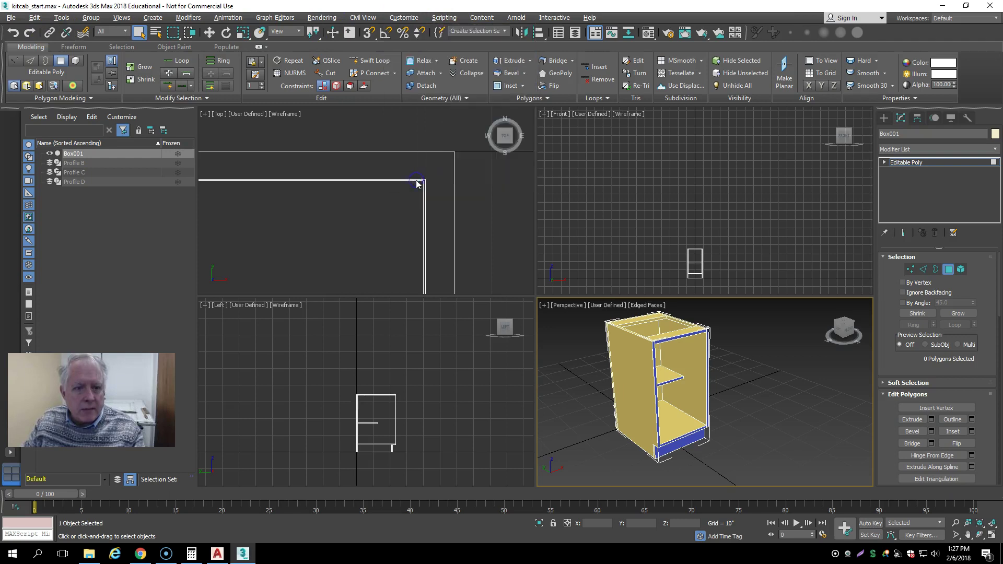
click(409, 136)
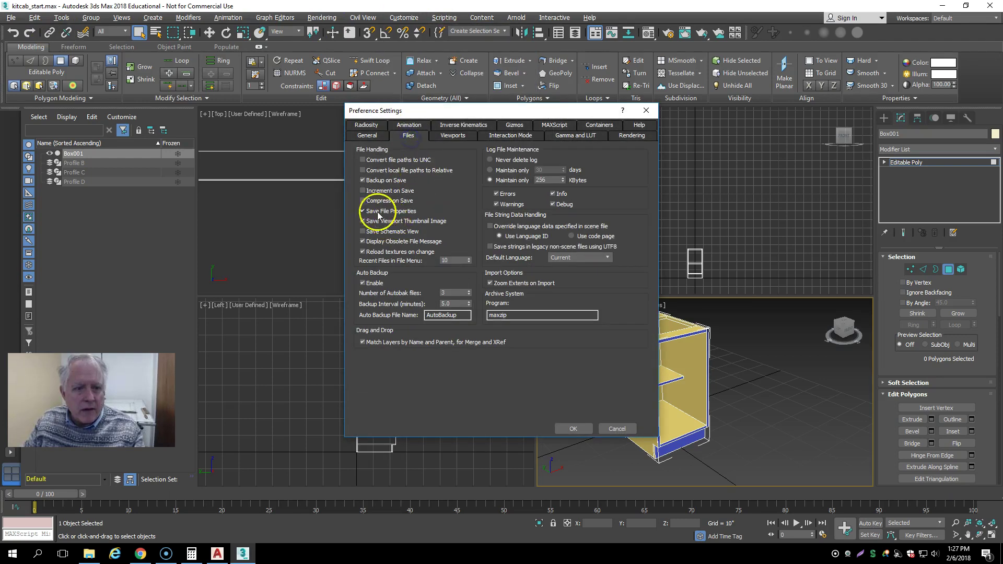
click(574, 429)
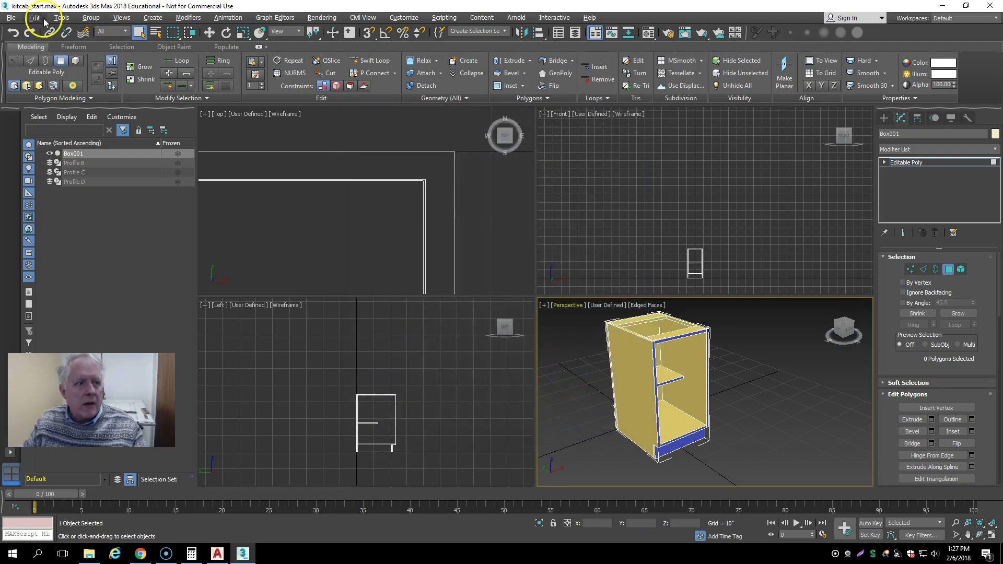
Save As the scene under the new name my_kitcab.max
click(12, 18)
click(27, 107)
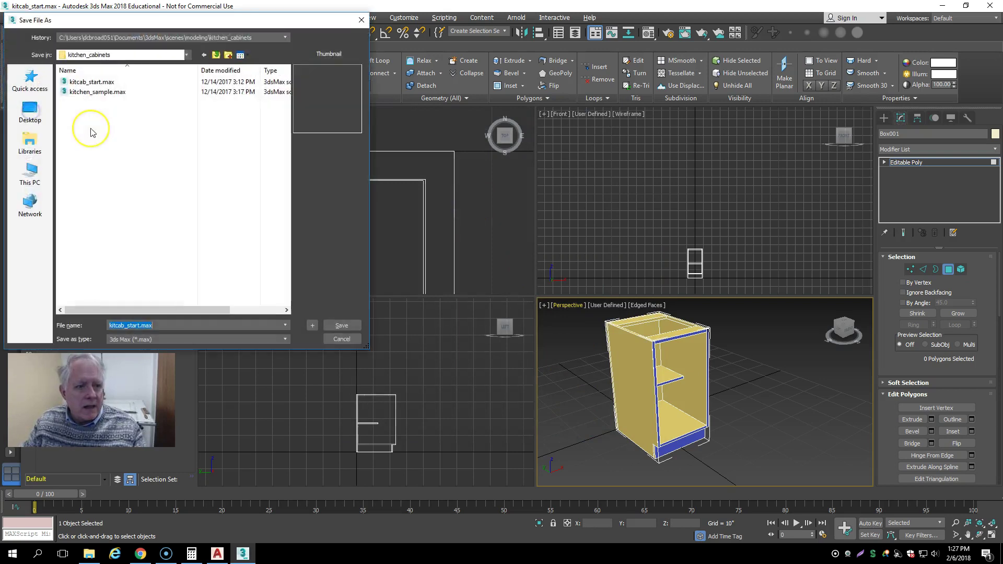
text(my_kitcab)
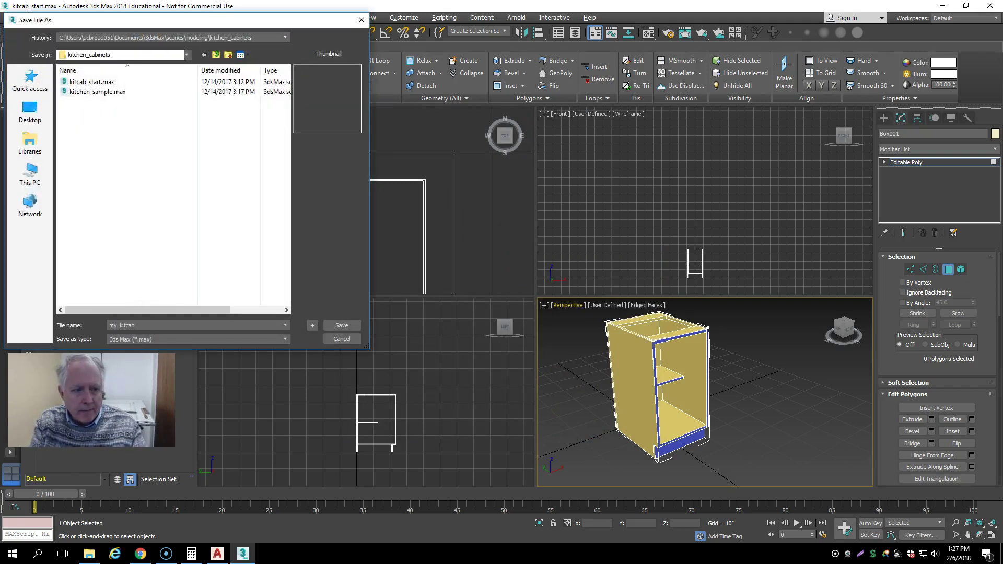
key(Return)
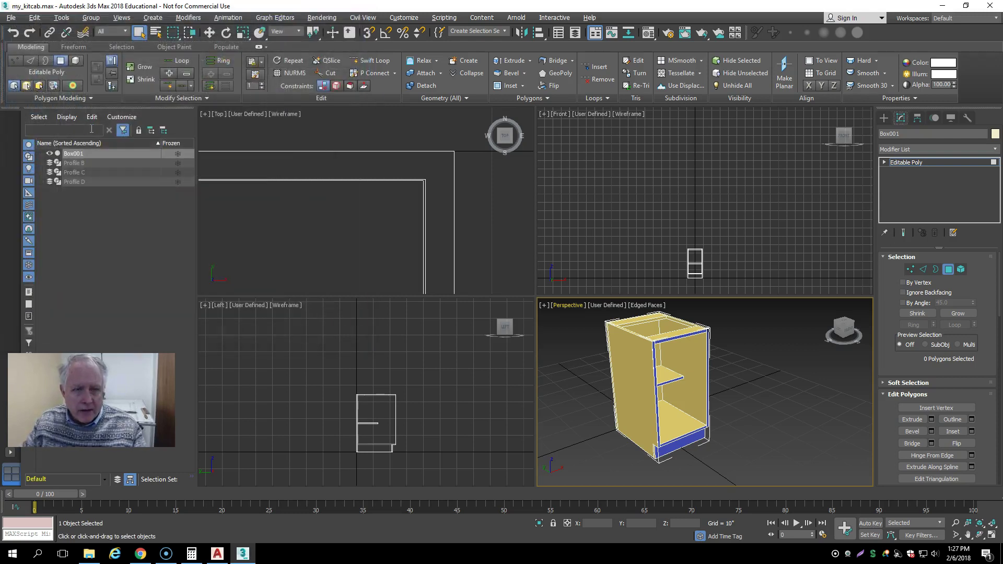